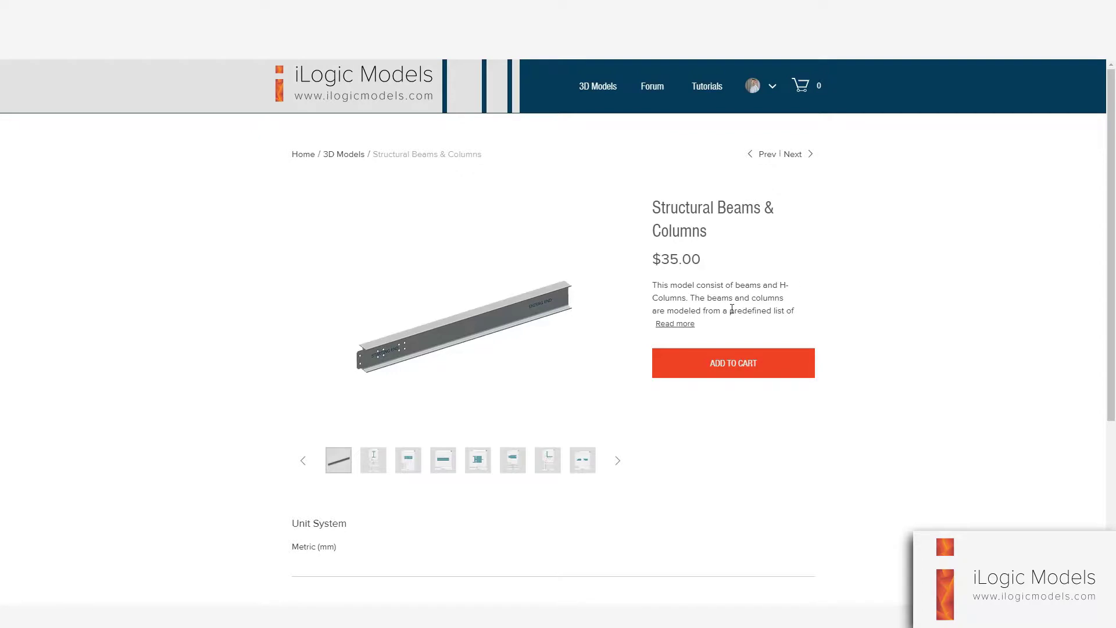
- Expand the Structural Beams & Columns description and highlight the 100 IPE section name
{"action": "left_click", "coordinate": [665, 324]}
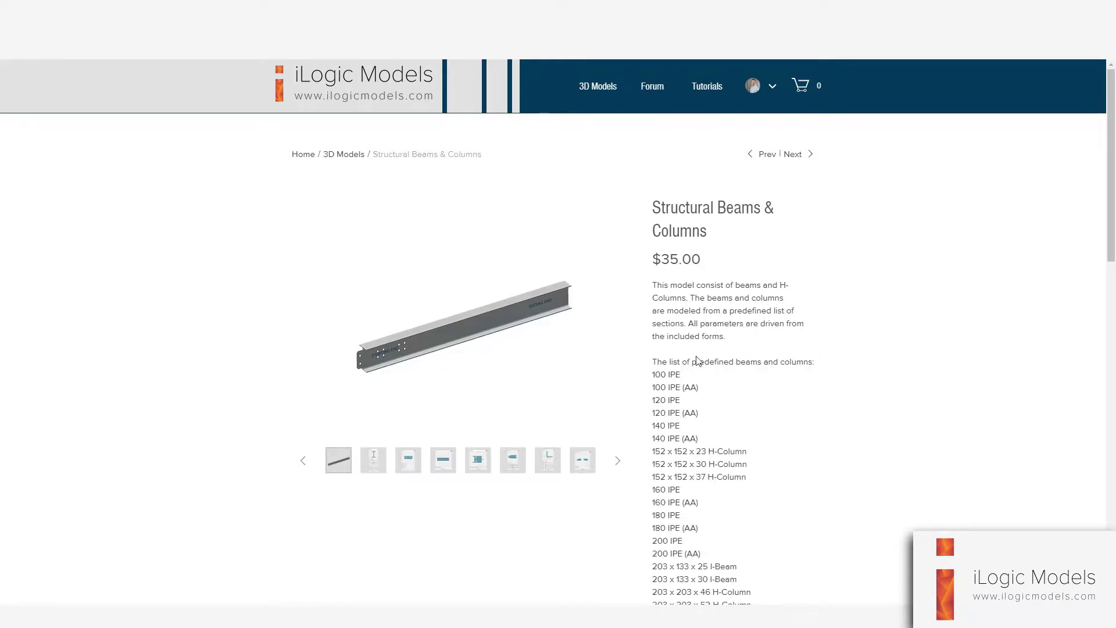
{"action": "scroll", "coordinate": [681, 341], "scroll_direction": "down", "scroll_amount": 5}
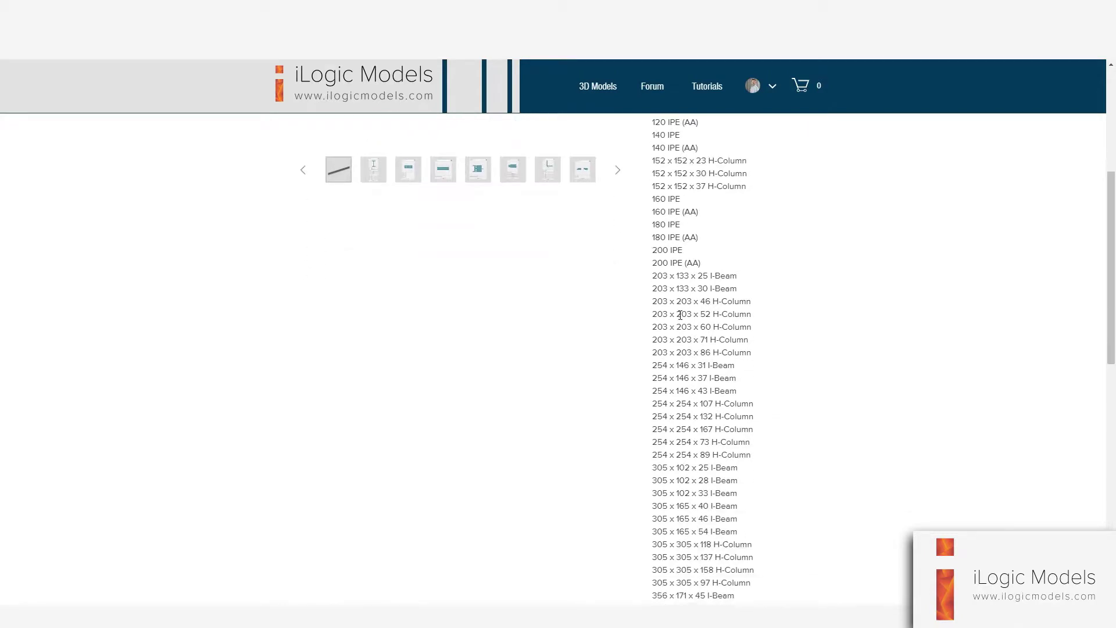
{"action": "scroll", "coordinate": [685, 365], "scroll_direction": "up", "scroll_amount": 3}
{"action": "scroll", "coordinate": [685, 351], "scroll_direction": "up", "scroll_amount": 2}
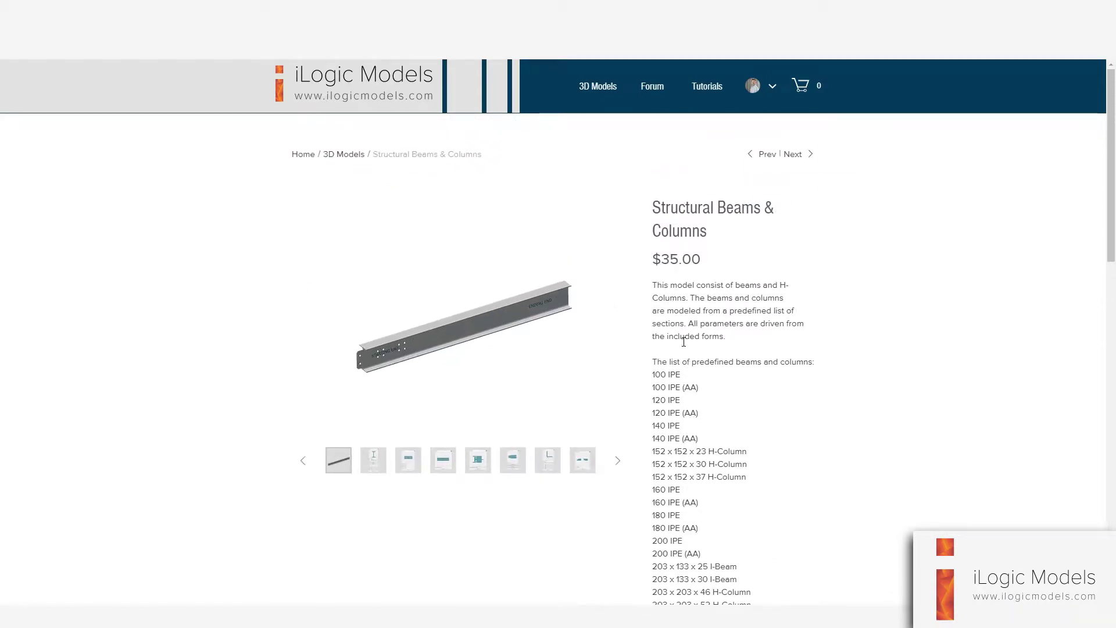
{"action": "left_click_drag", "start_coordinate": [680, 376], "coordinate": [762, 361]}
- Scroll the section list to highlight the 254 x 146 x 37 I-Beam entry
{"action": "scroll", "coordinate": [720, 369], "scroll_direction": "down", "scroll_amount": 2}
{"action": "scroll", "coordinate": [743, 361], "scroll_direction": "down", "scroll_amount": 3}
{"action": "left_click_drag", "start_coordinate": [670, 375], "coordinate": [762, 377]}
{"action": "scroll", "coordinate": [762, 377], "scroll_direction": "up", "scroll_amount": 5}
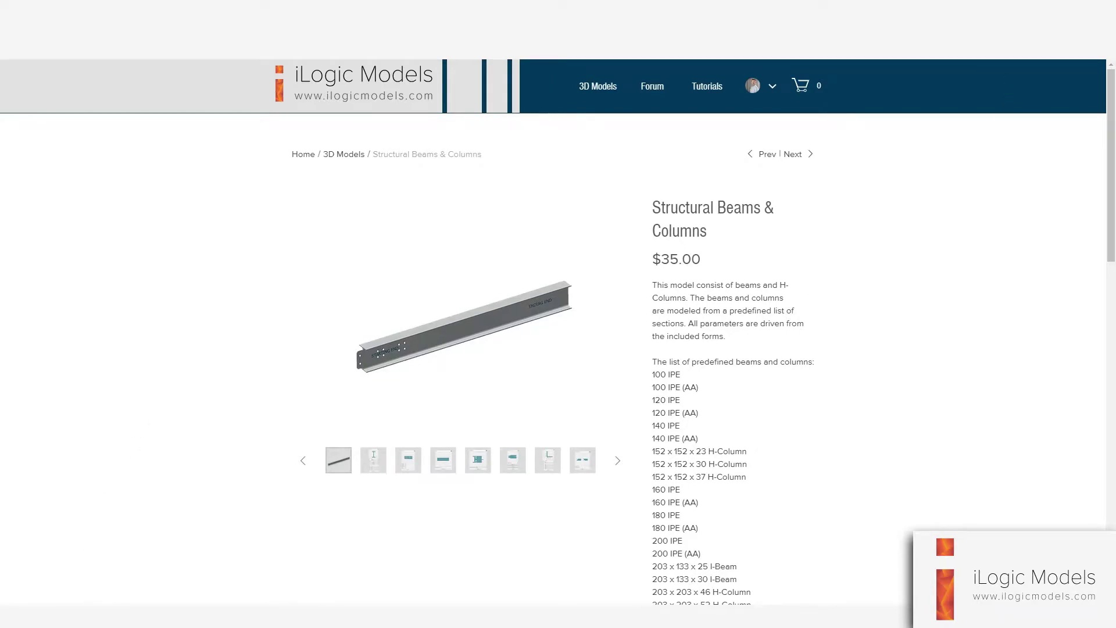
{"action": "key", "text": "alt+Tab"}
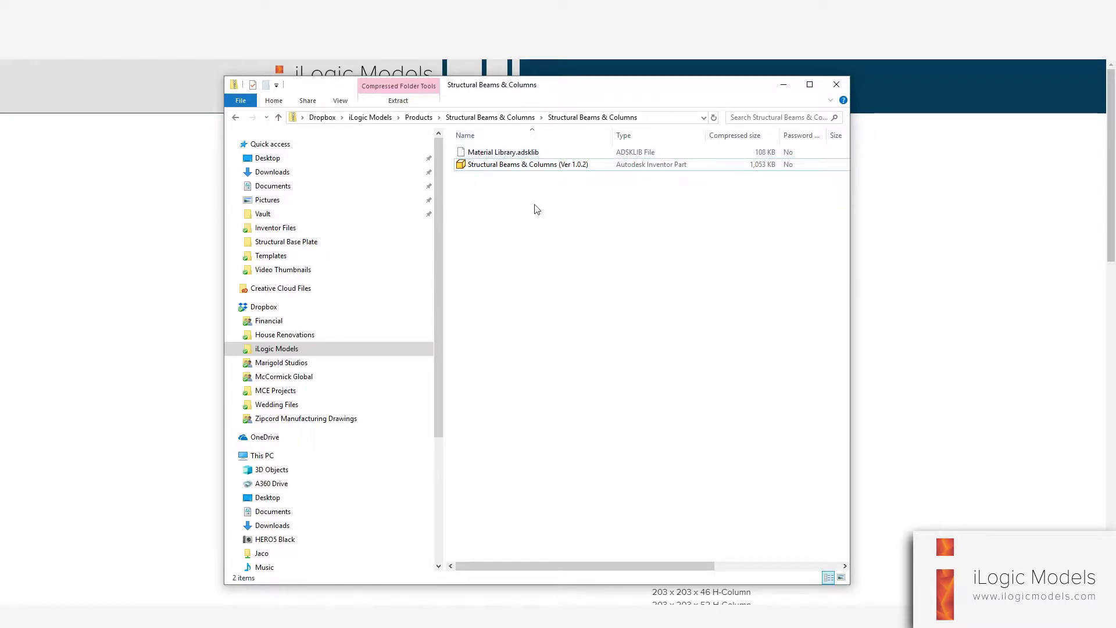
- Inspect the Material Library.adsklib and Structural Beams & Columns part files, then switch to Inventor
{"action": "left_click", "coordinate": [504, 154]}
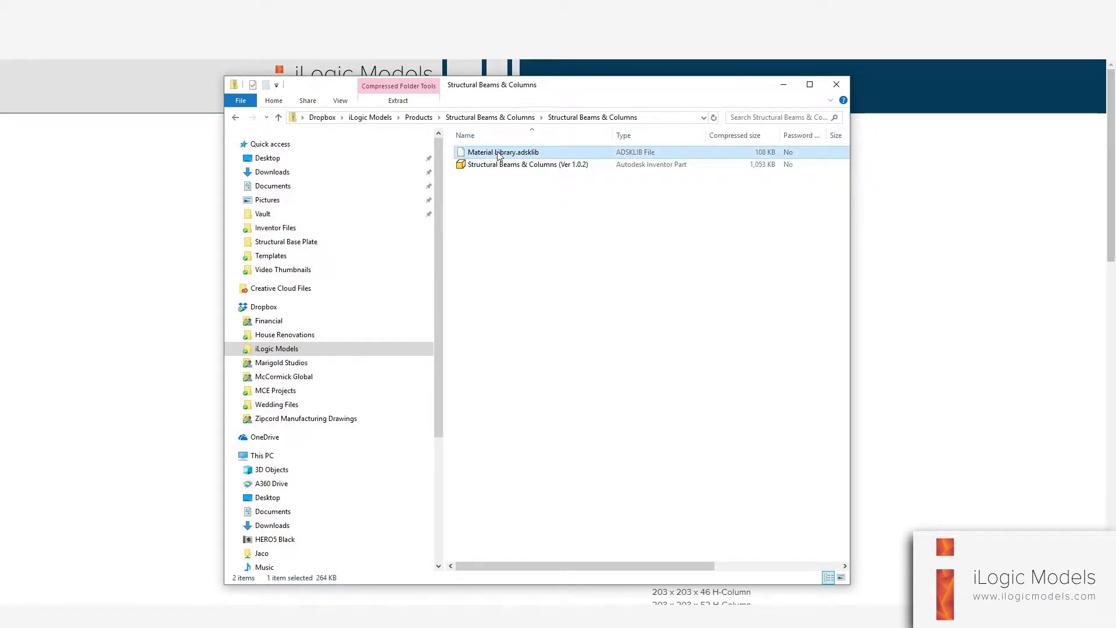
{"action": "left_click", "coordinate": [489, 167]}
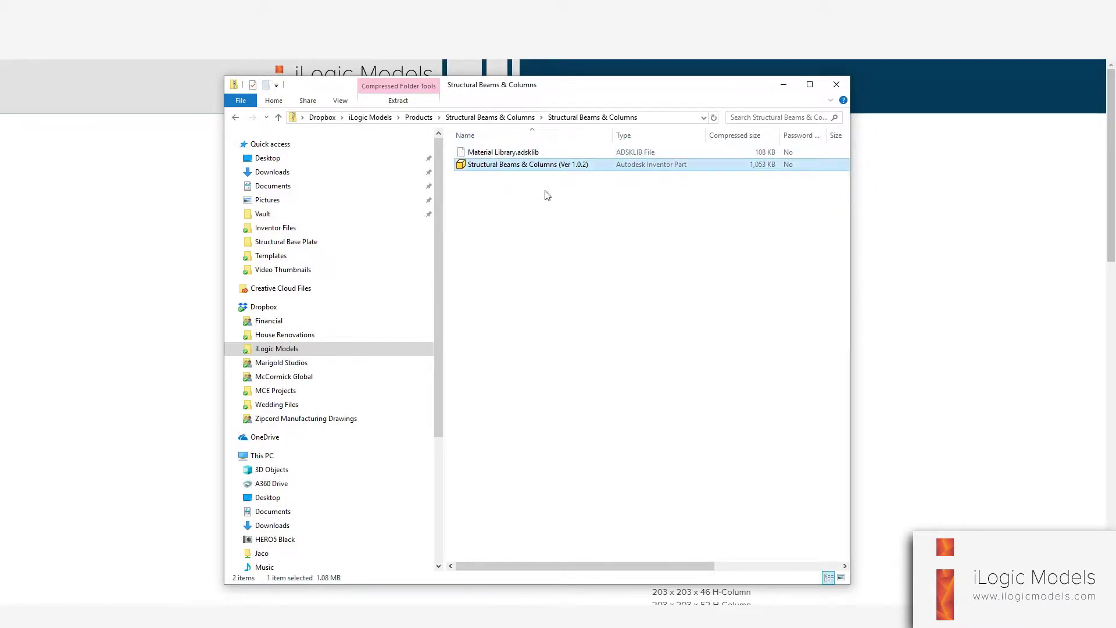
{"action": "left_click", "coordinate": [609, 211]}
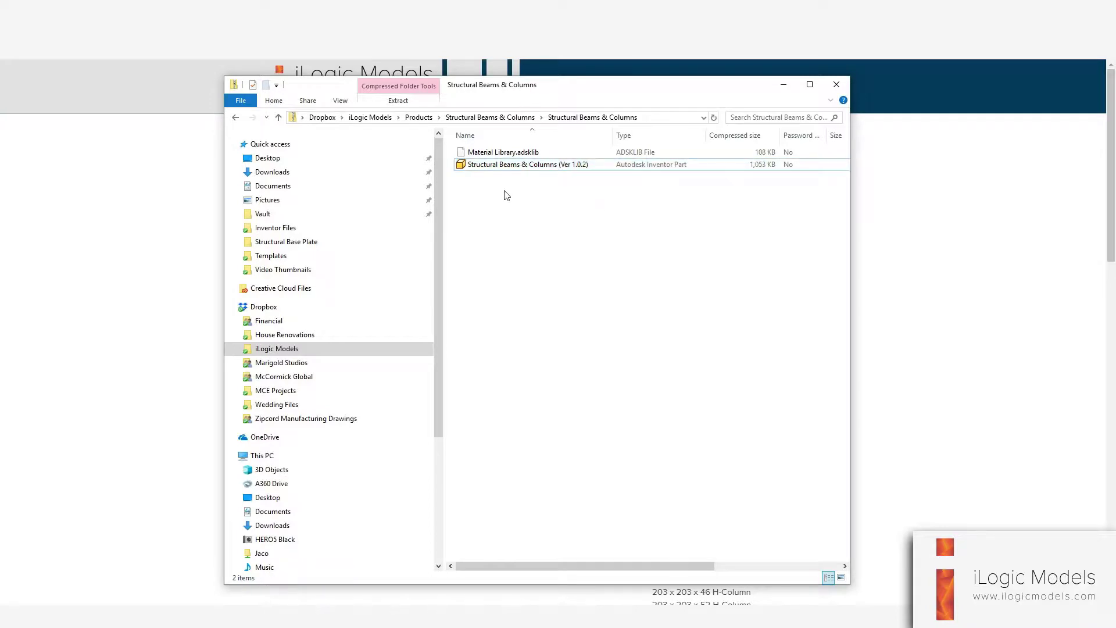
{"action": "left_click", "coordinate": [491, 168]}
{"action": "left_click", "coordinate": [512, 203]}
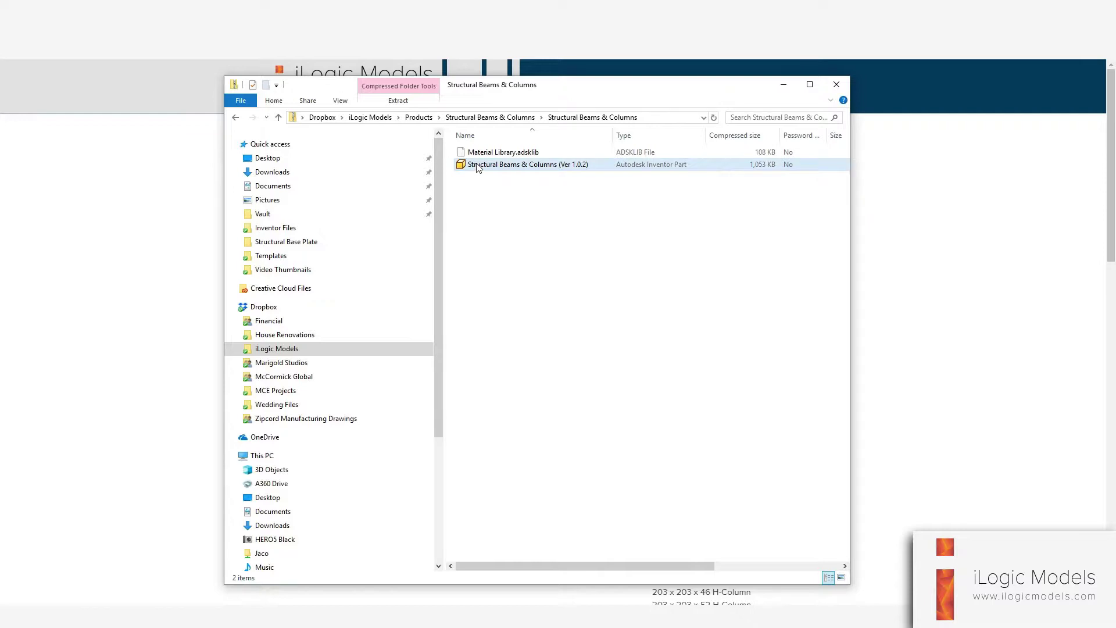
{"action": "left_click", "coordinate": [497, 155]}
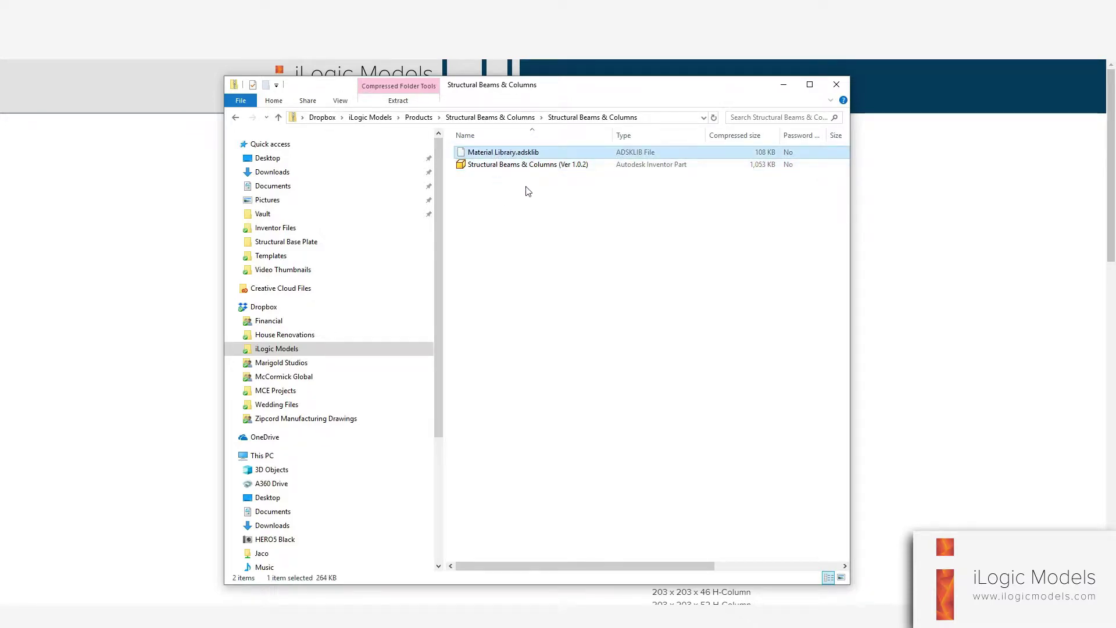
{"action": "left_click", "coordinate": [541, 189]}
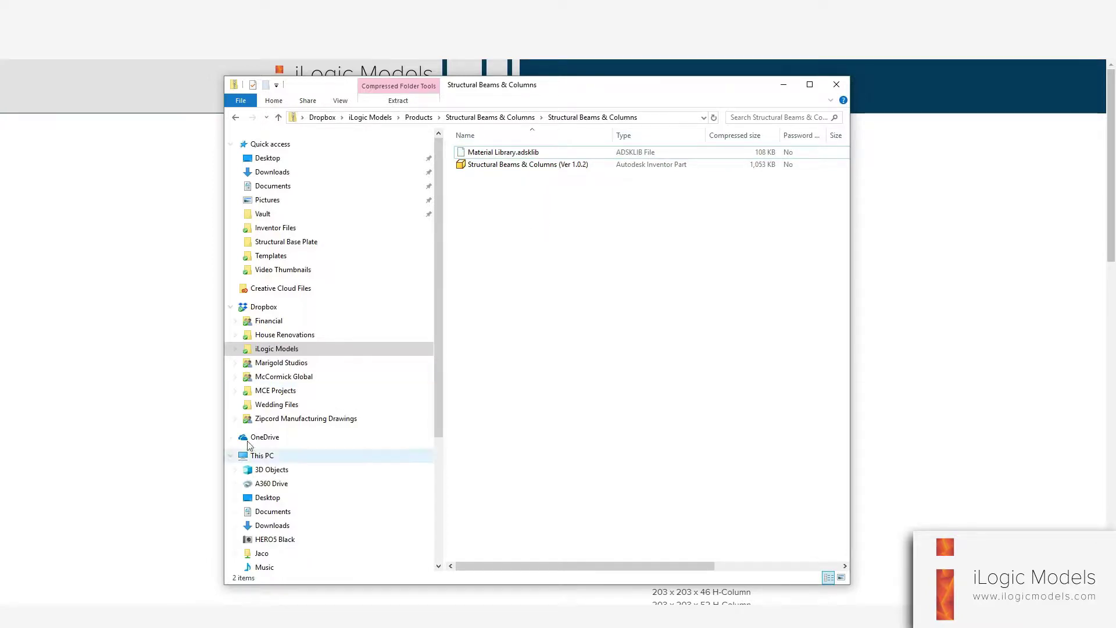
{"action": "left_click", "coordinate": [269, 591]}
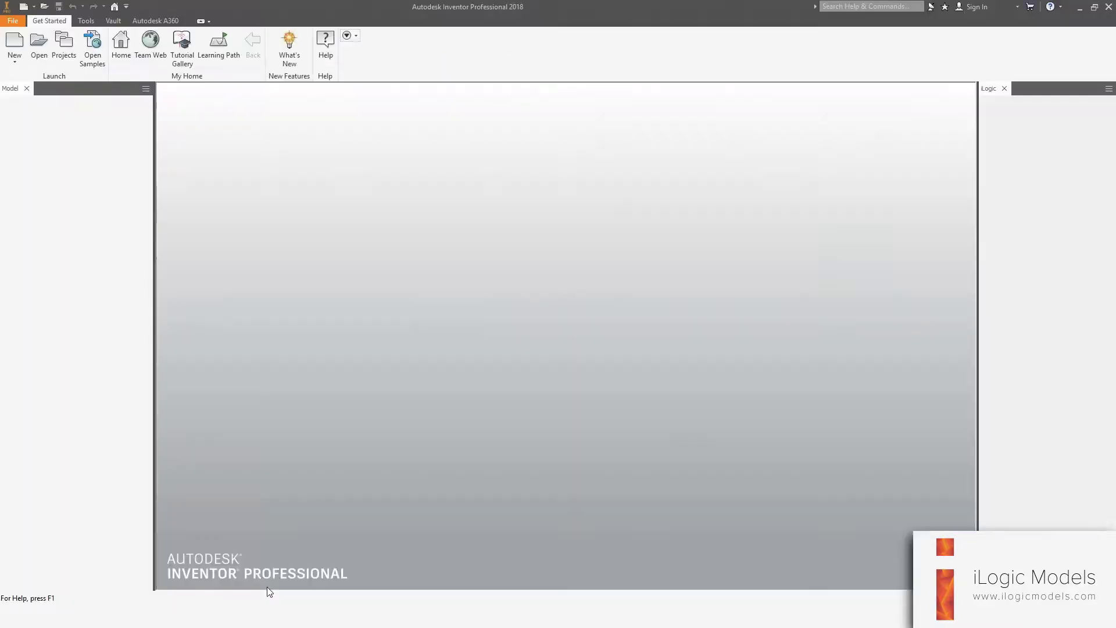
- Open the Structural Beams & Columns (Ver 1.0.2) part and close its Model Parameters form
{"action": "left_click", "coordinate": [39, 45]}
{"action": "left_click", "coordinate": [539, 277]}
{"action": "double_click", "coordinate": [538, 276]}
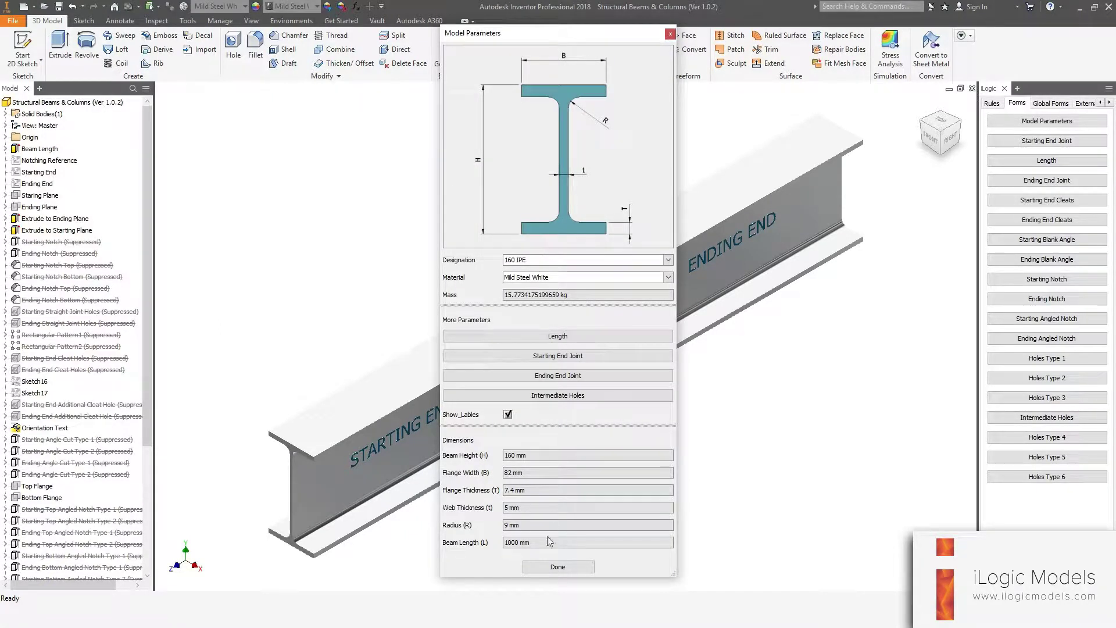
{"action": "left_click", "coordinate": [555, 567]}
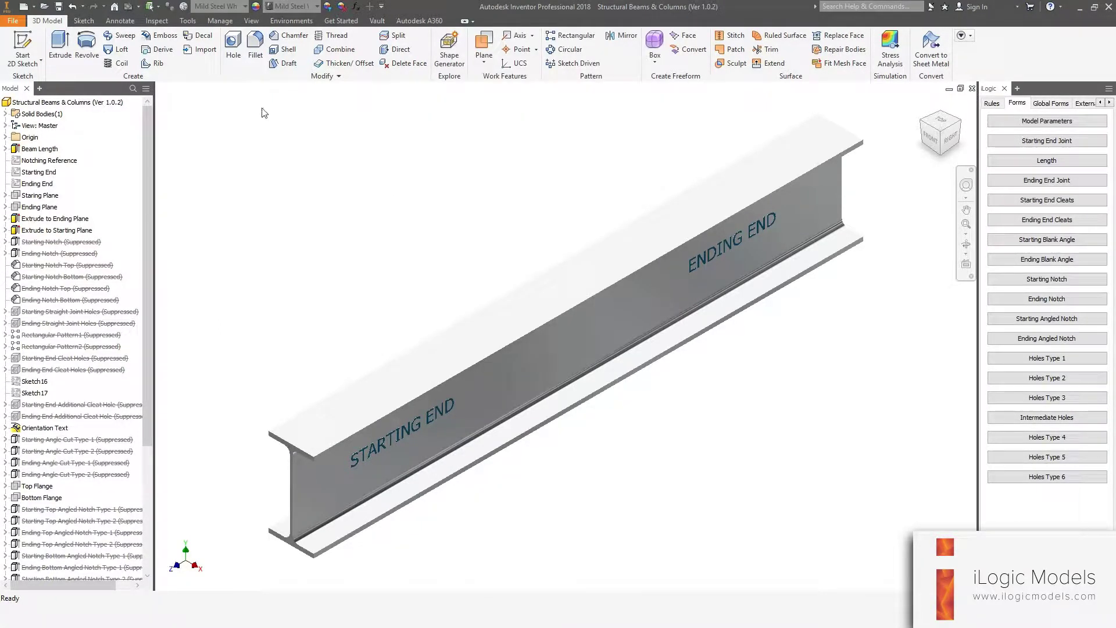
- Load Material Library.adsklib into the Material Browser as an existing library, then close the part
{"action": "left_click", "coordinate": [184, 7]}
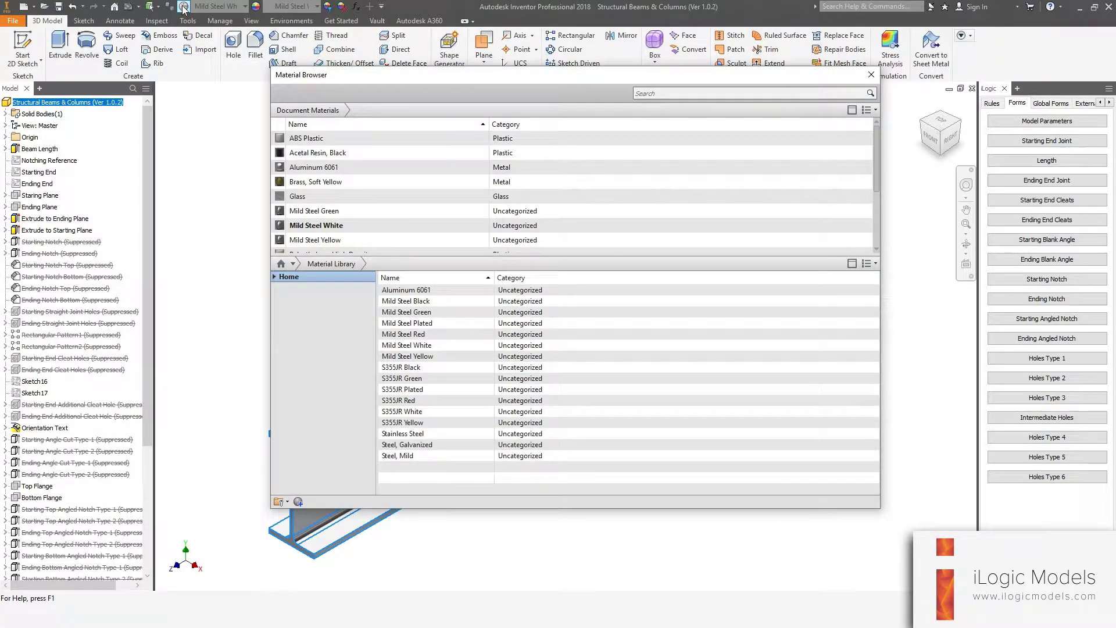
{"action": "left_click", "coordinate": [281, 500]}
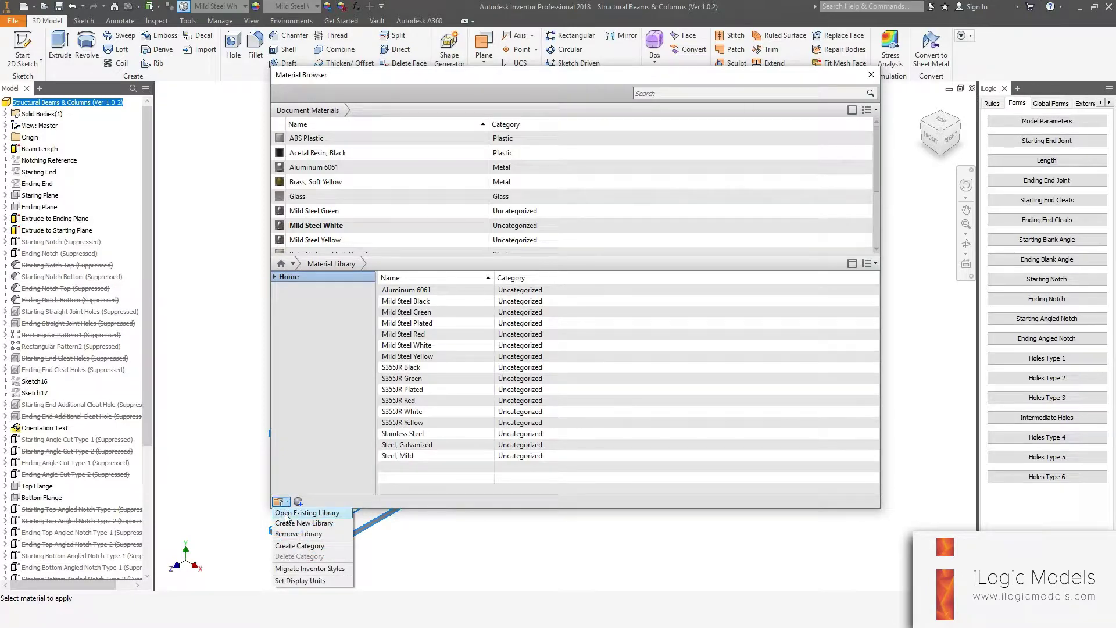
{"action": "left_click", "coordinate": [299, 513]}
{"action": "left_click", "coordinate": [413, 178]}
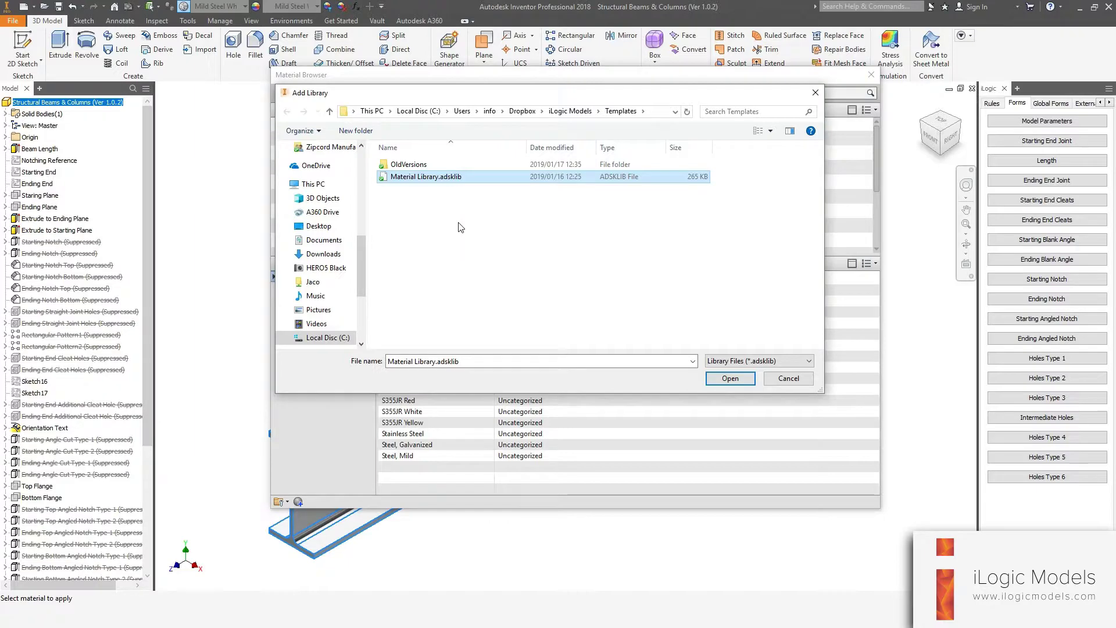
{"action": "left_click", "coordinate": [744, 377]}
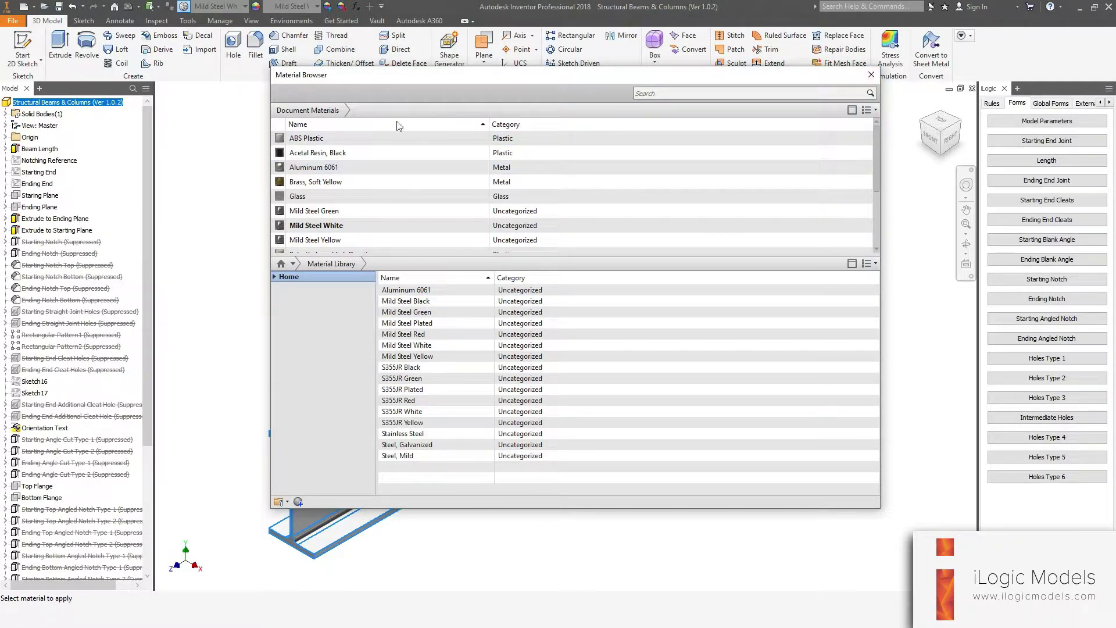
{"action": "left_click", "coordinate": [871, 75]}
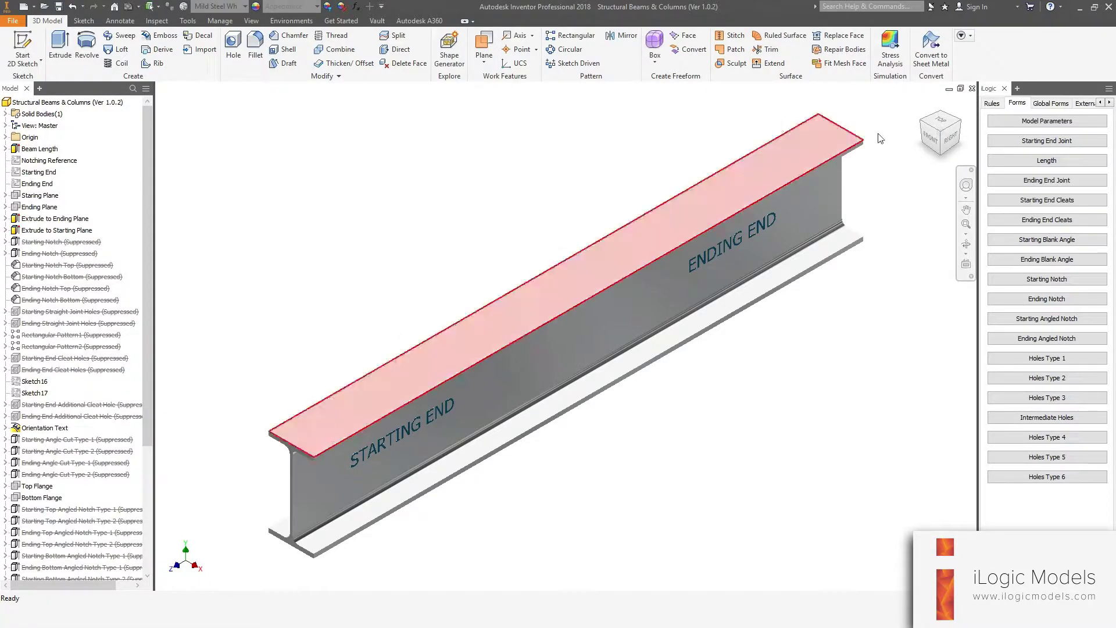
{"action": "left_click", "coordinate": [972, 91]}
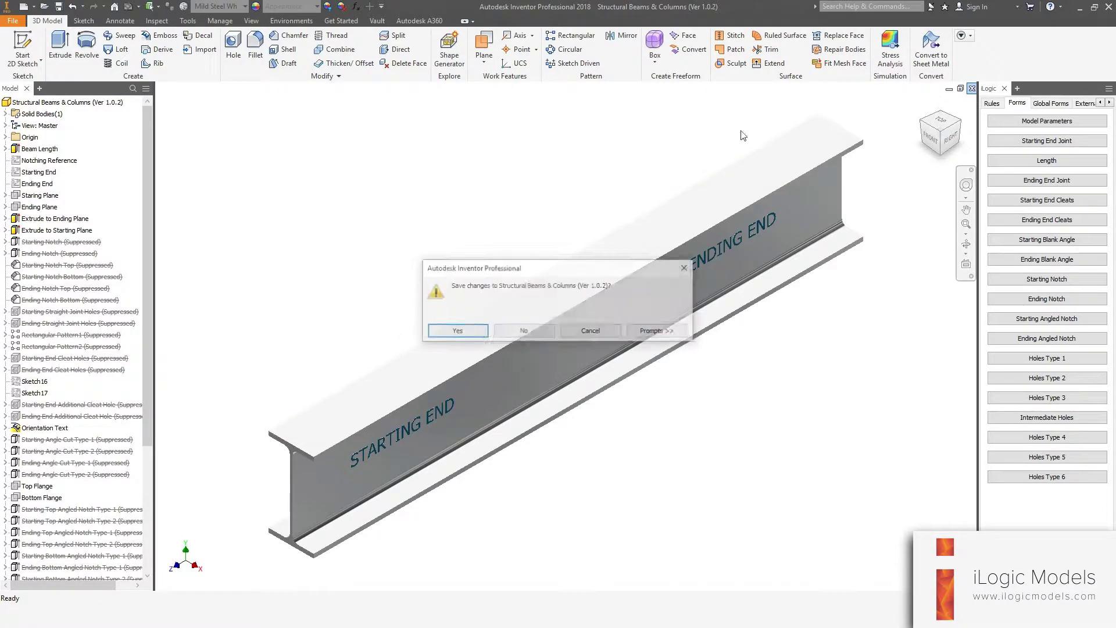
- Close the beam part without saving and return to Inventor's home screen
{"action": "left_click", "coordinate": [525, 332]}
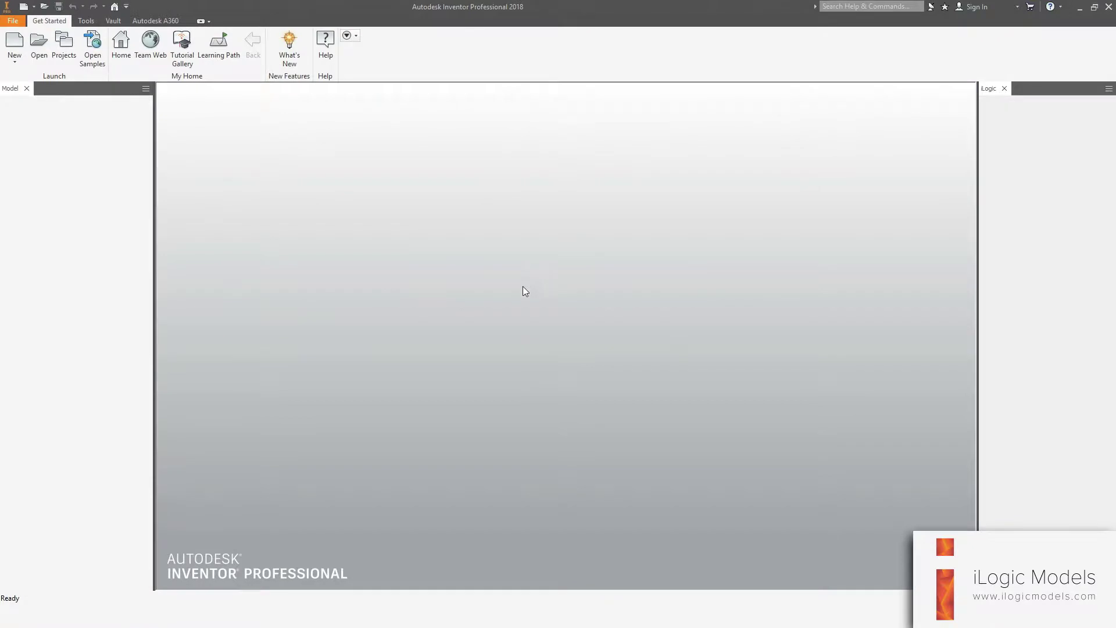
{"action": "key", "text": "alt+Tab"}
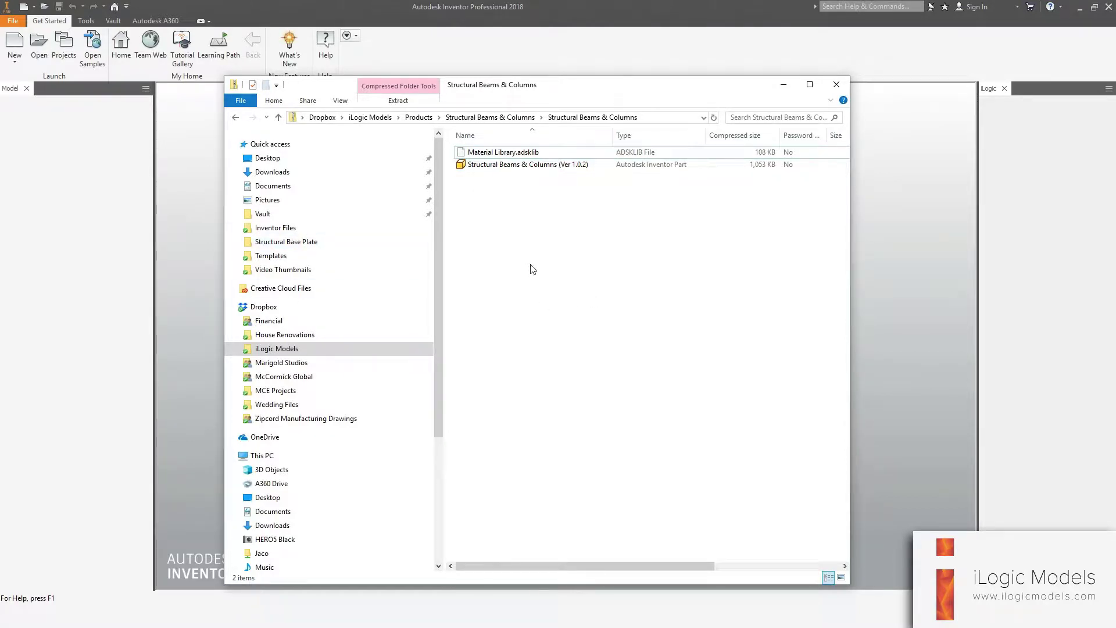
{"action": "left_click", "coordinate": [410, 8]}
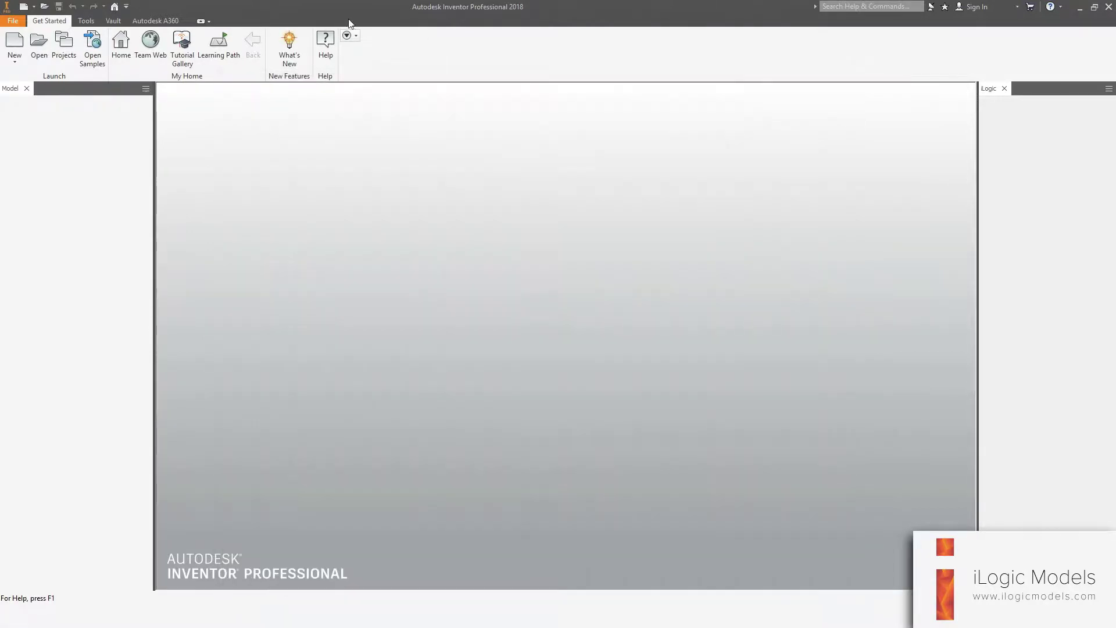
- Review the project's Templates folder path in the project settings, leaving it [Default]
{"action": "left_click", "coordinate": [63, 42]}
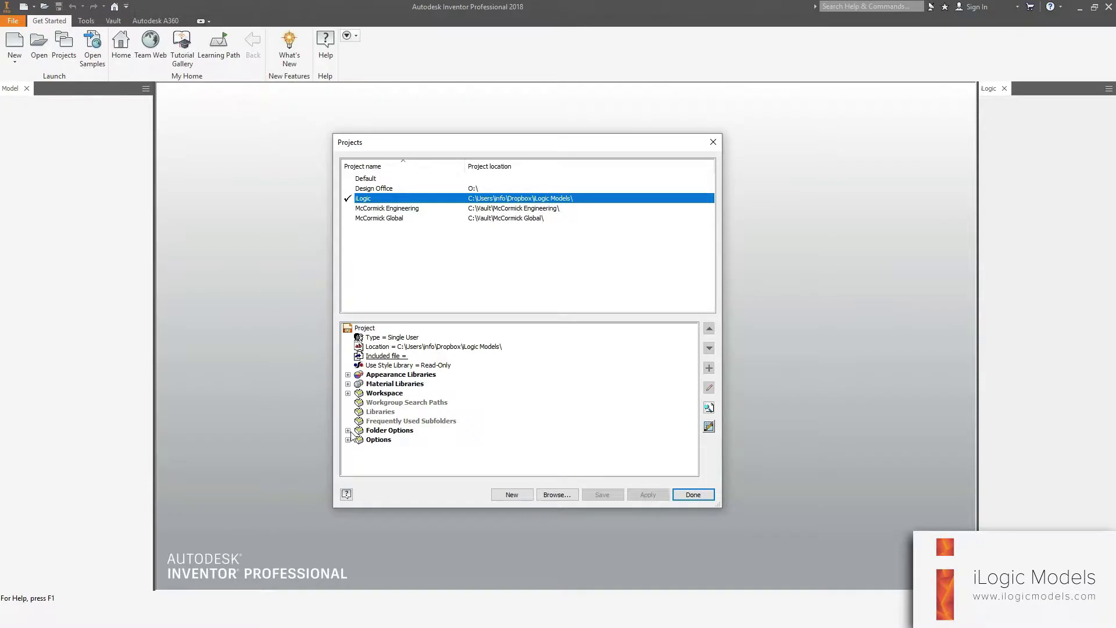
{"action": "double_click", "coordinate": [372, 431]}
{"action": "left_click", "coordinate": [387, 451]}
{"action": "right_click", "coordinate": [387, 453]}
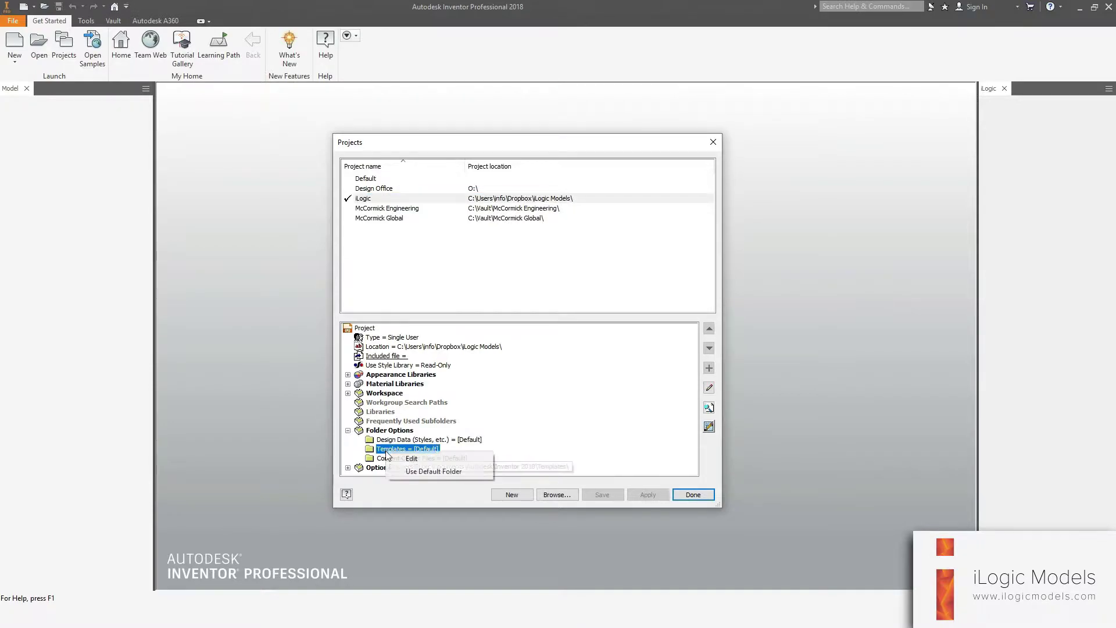
{"action": "left_click", "coordinate": [404, 459]}
{"action": "key", "text": "ctrl+c"}
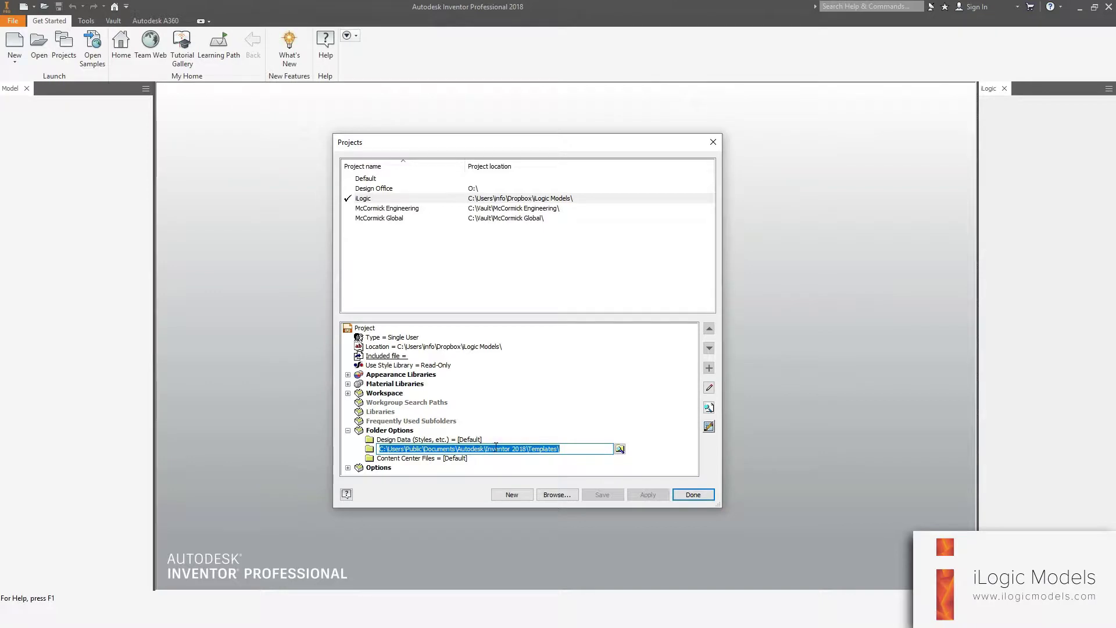
{"action": "left_click", "coordinate": [713, 142]}
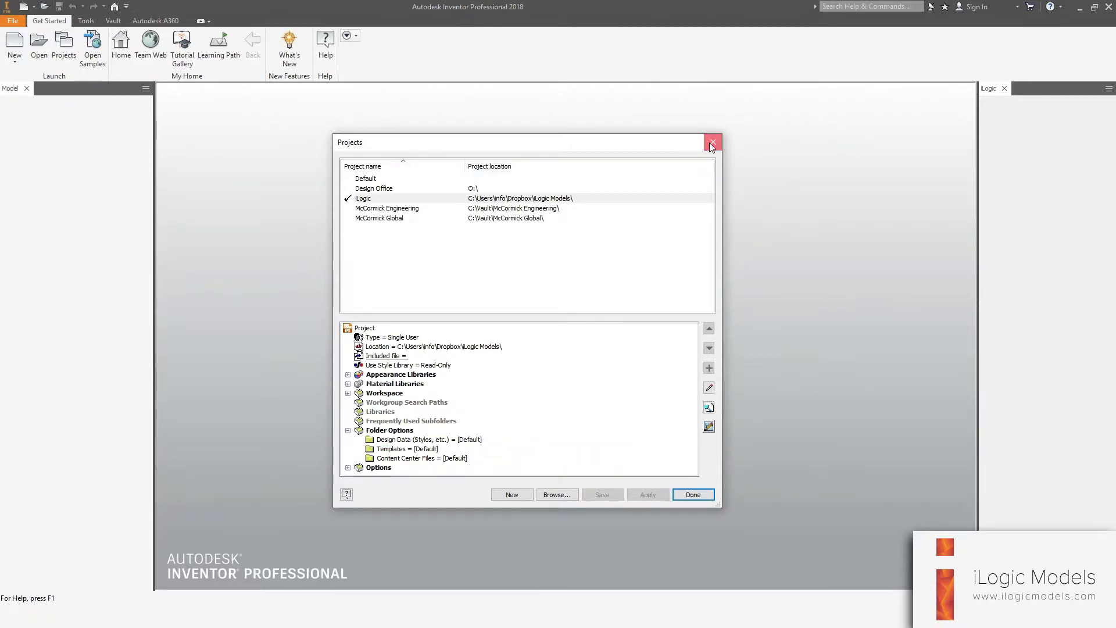
{"action": "left_click", "coordinate": [713, 142]}
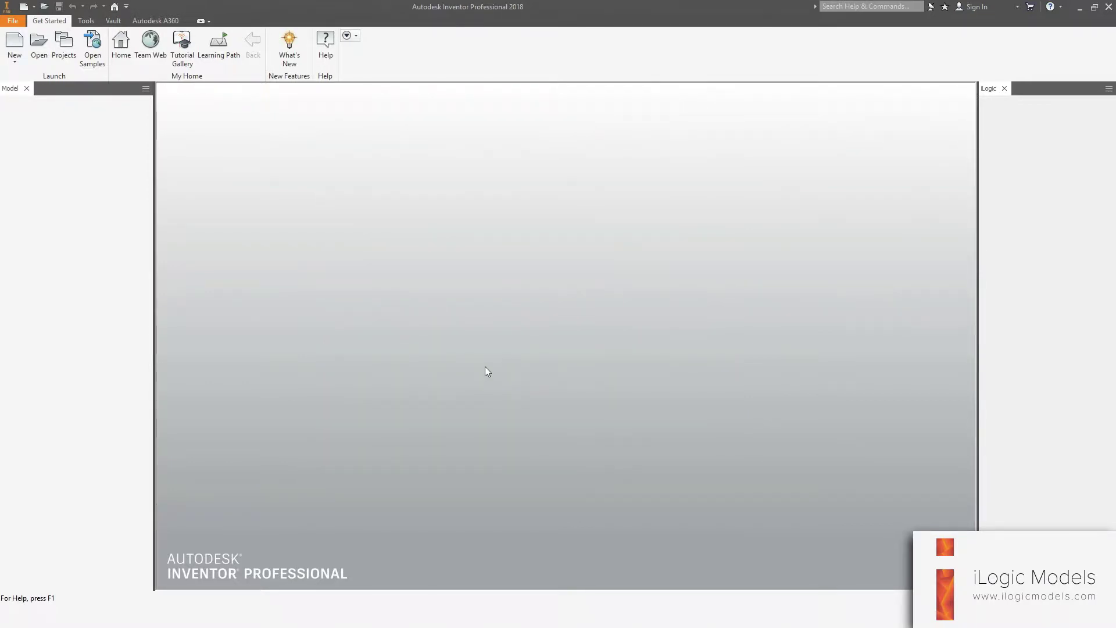
{"action": "key", "text": "super+e"}
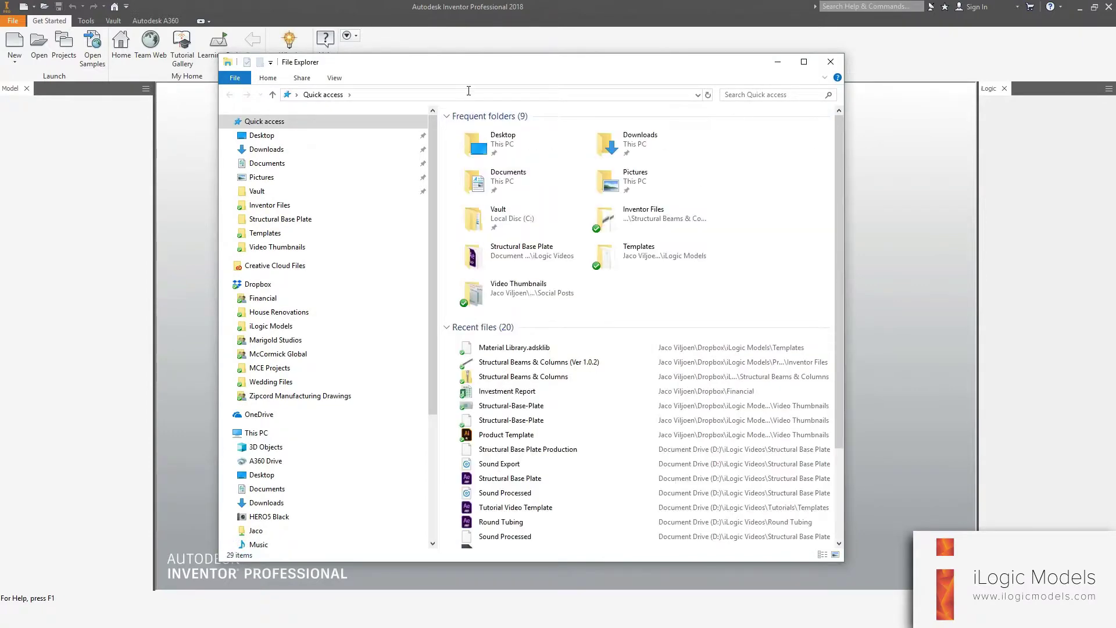
- Go to the Inventor 2018 Templates folder and create and open an iLogic Models folder
{"action": "key", "text": "alt+d"}
{"action": "key", "text": "ctrl+v"}
{"action": "key", "text": "Return"}
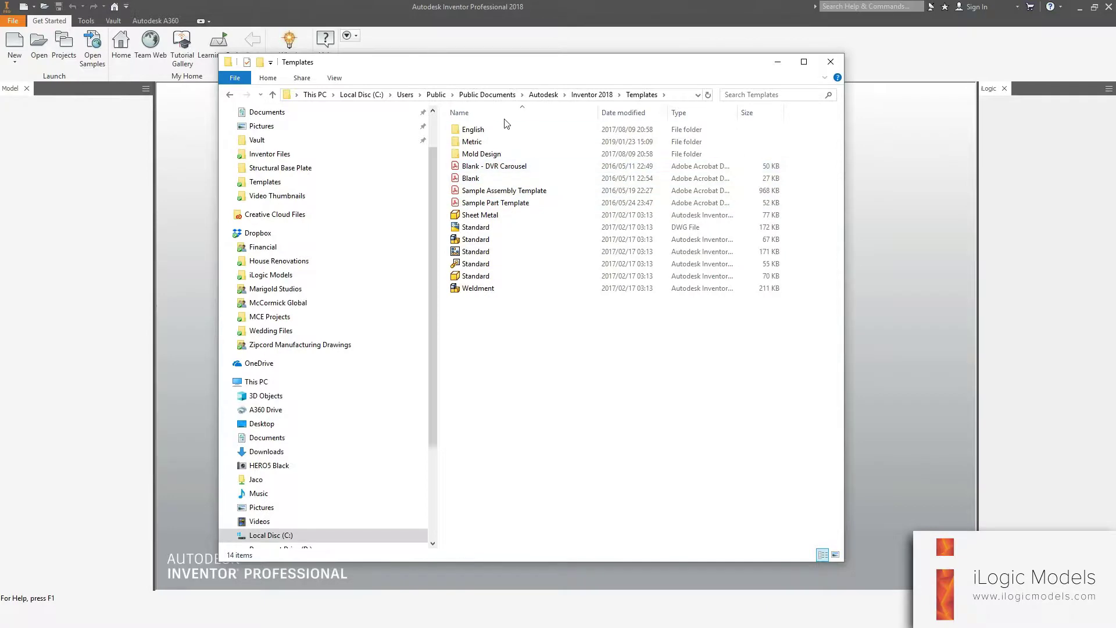
{"action": "left_click_drag", "start_coordinate": [477, 64], "coordinate": [491, 73]}
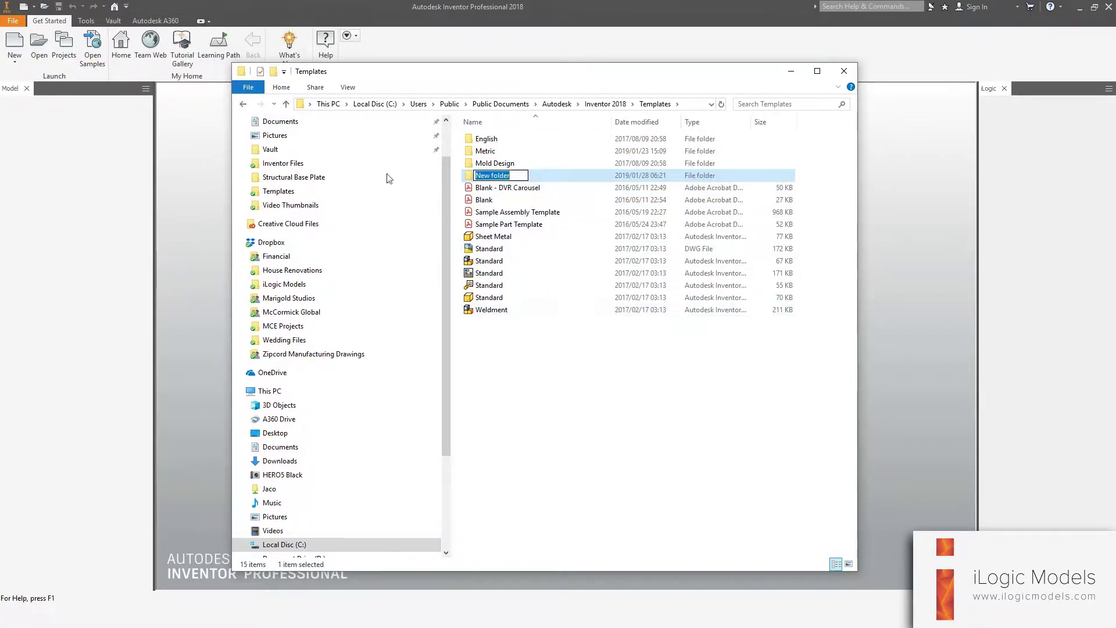
{"action": "type", "text": "iLogic Models"}
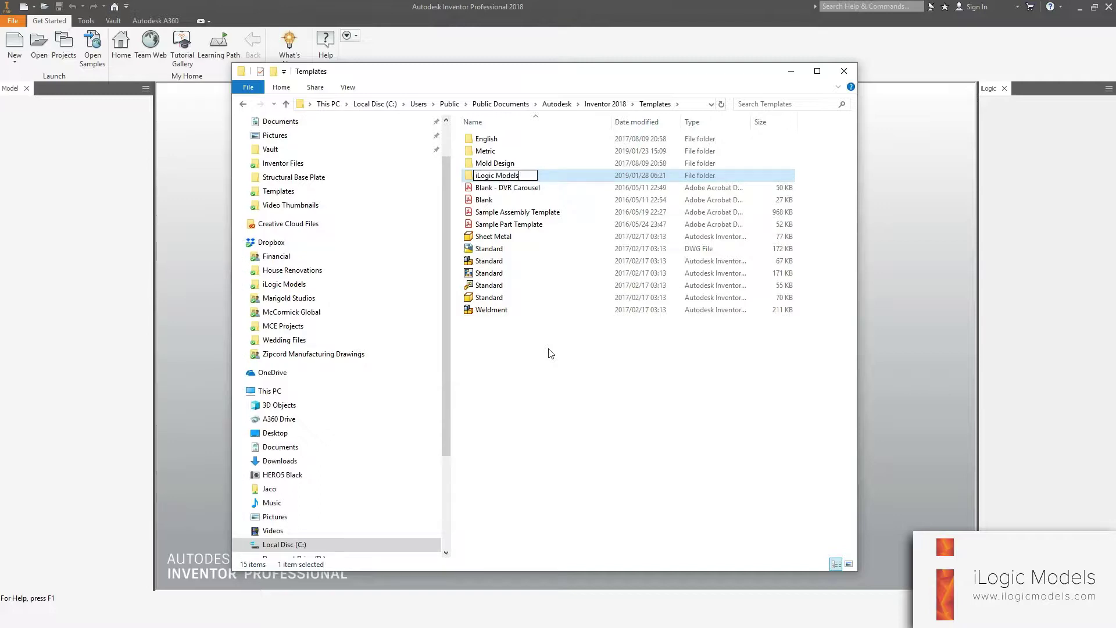
{"action": "key", "text": "Return"}
{"action": "double_click", "coordinate": [493, 151]}
- Copy both package files from the zip into iLogic Models and close the Explorer windows
{"action": "left_click_drag", "start_coordinate": [596, 76], "coordinate": [488, 59]}
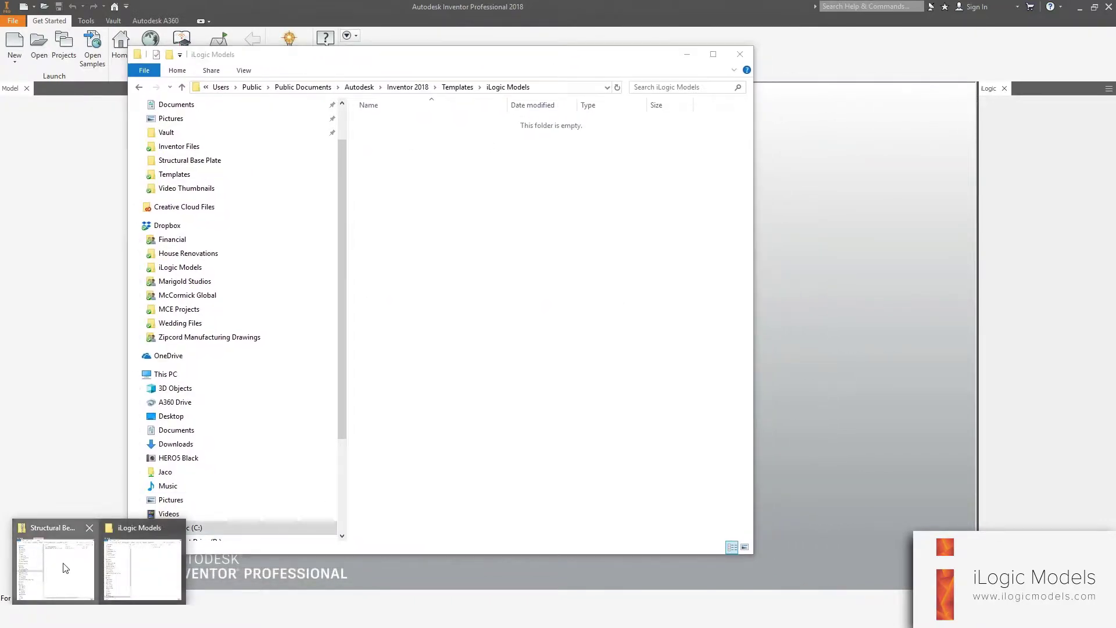
{"action": "left_click", "coordinate": [65, 568]}
{"action": "left_click_drag", "start_coordinate": [533, 199], "coordinate": [504, 150]}
{"action": "left_click_drag", "start_coordinate": [414, 166], "coordinate": [453, 237]}
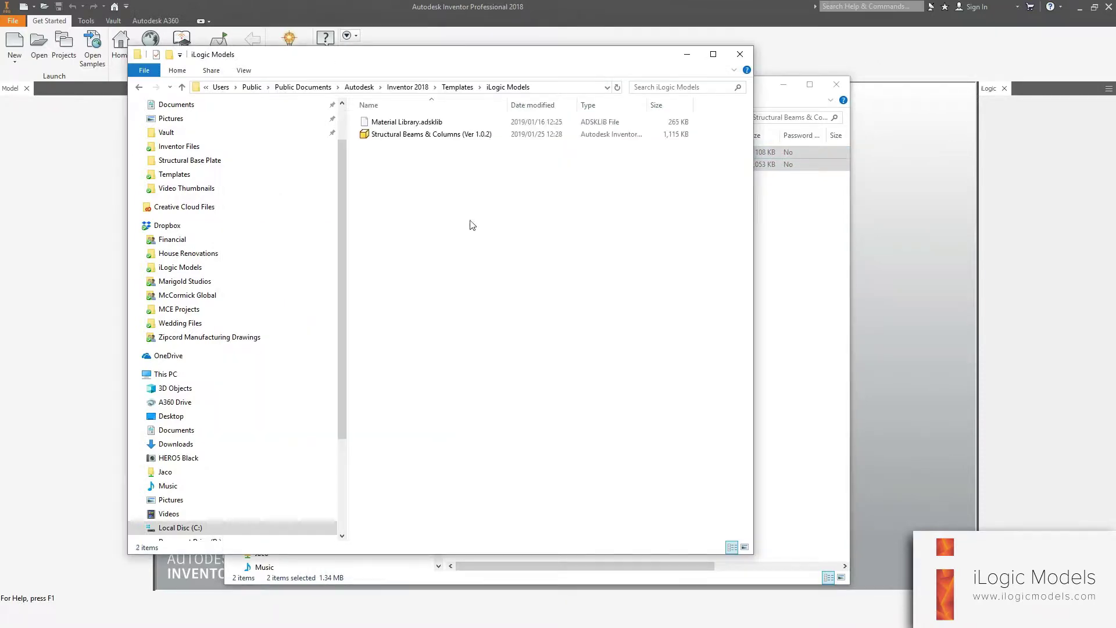
{"action": "left_click", "coordinate": [577, 226]}
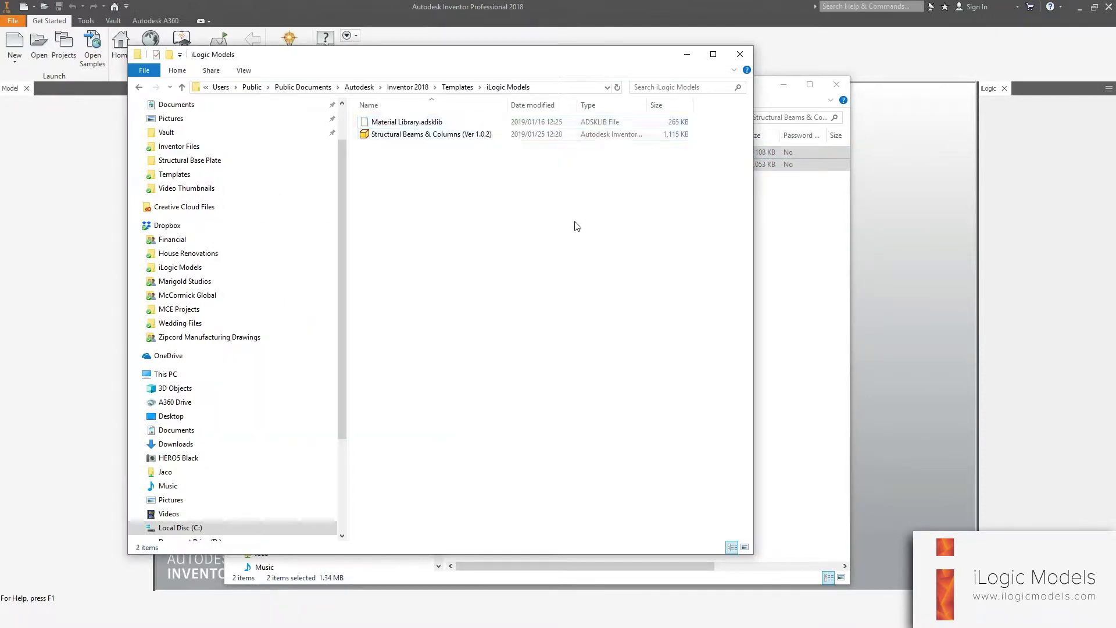
{"action": "left_click", "coordinate": [740, 55]}
{"action": "key", "text": "alt+F4"}
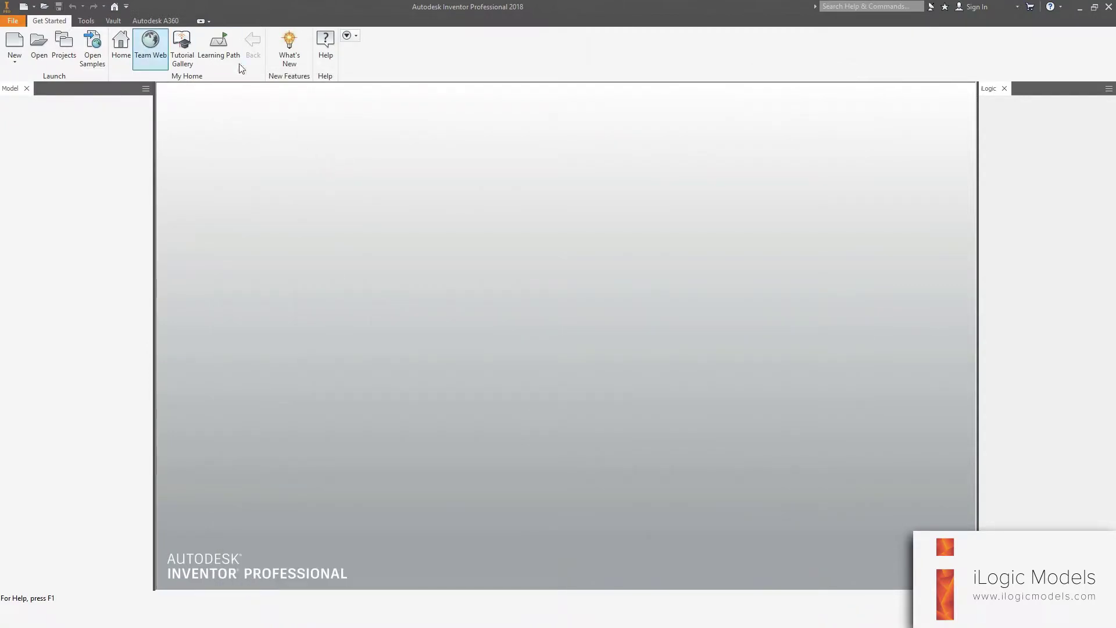
- Create a new part from the Structural Beams & Columns template in the iLogic Models folder
{"action": "left_click", "coordinate": [10, 47]}
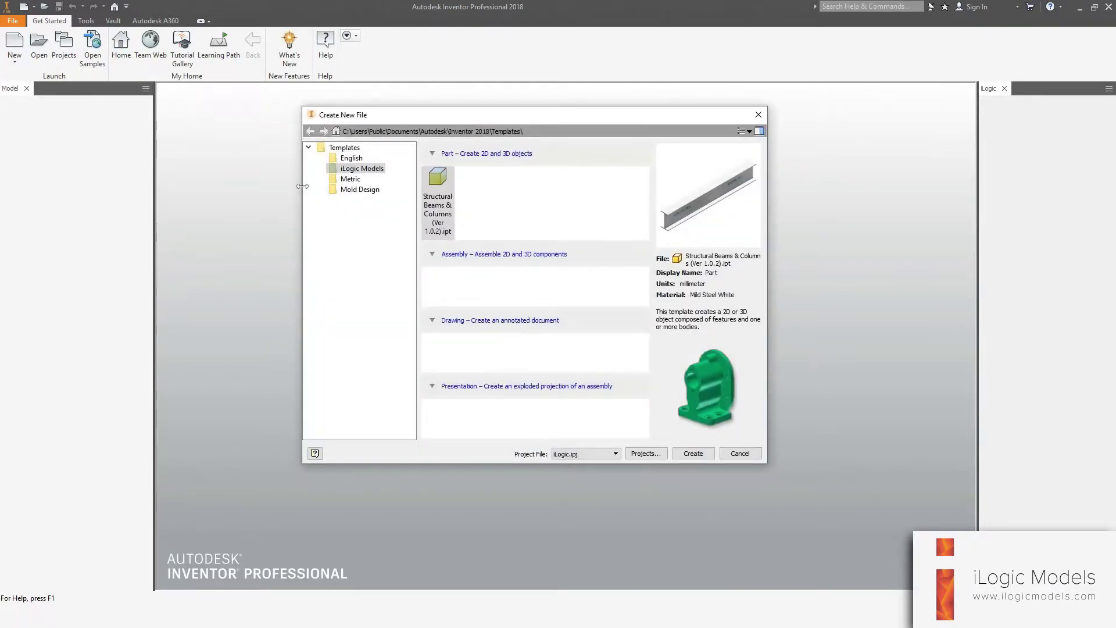
{"action": "left_click", "coordinate": [336, 171]}
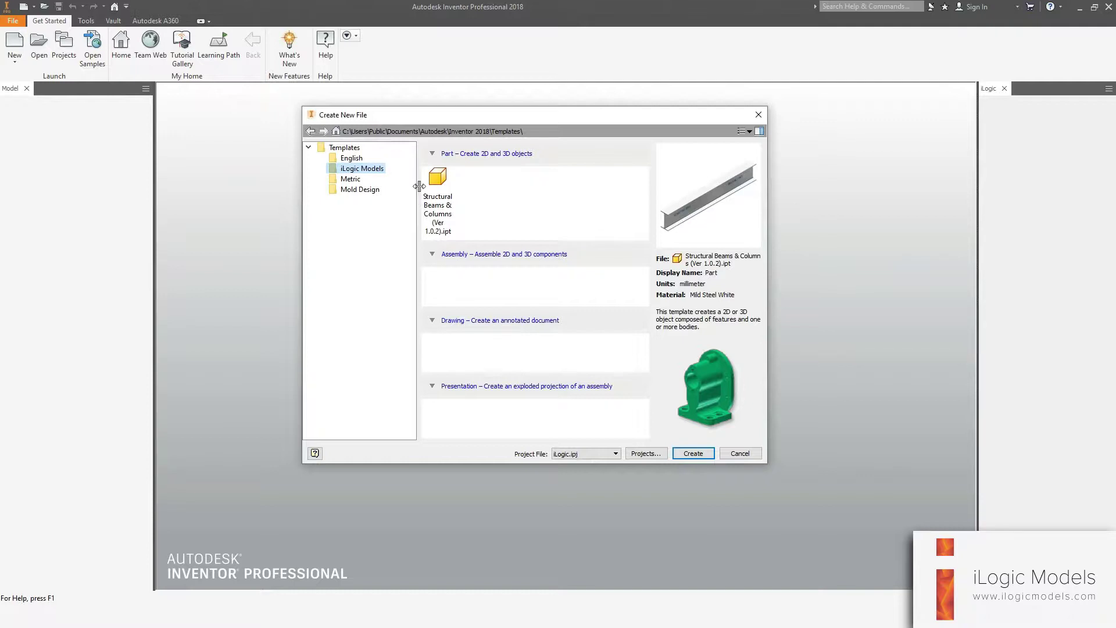
{"action": "left_click", "coordinate": [442, 180]}
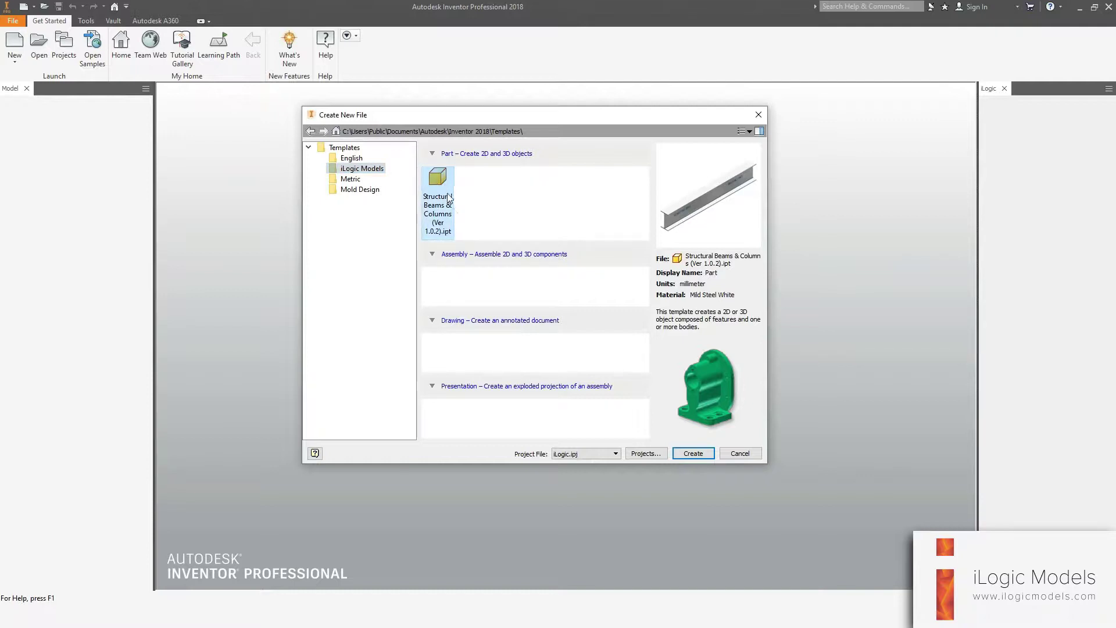
{"action": "left_click", "coordinate": [684, 451]}
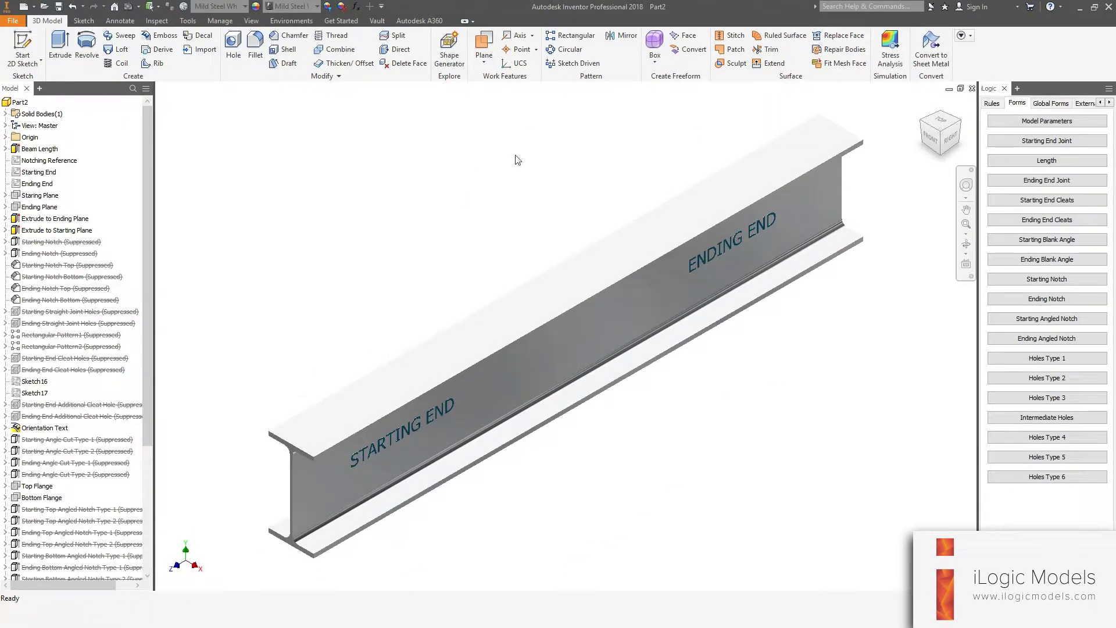
- Set the beam Designation to 120 IPE in Model Parameters, dismissing the Hole issue warning
{"action": "left_click", "coordinate": [1028, 125]}
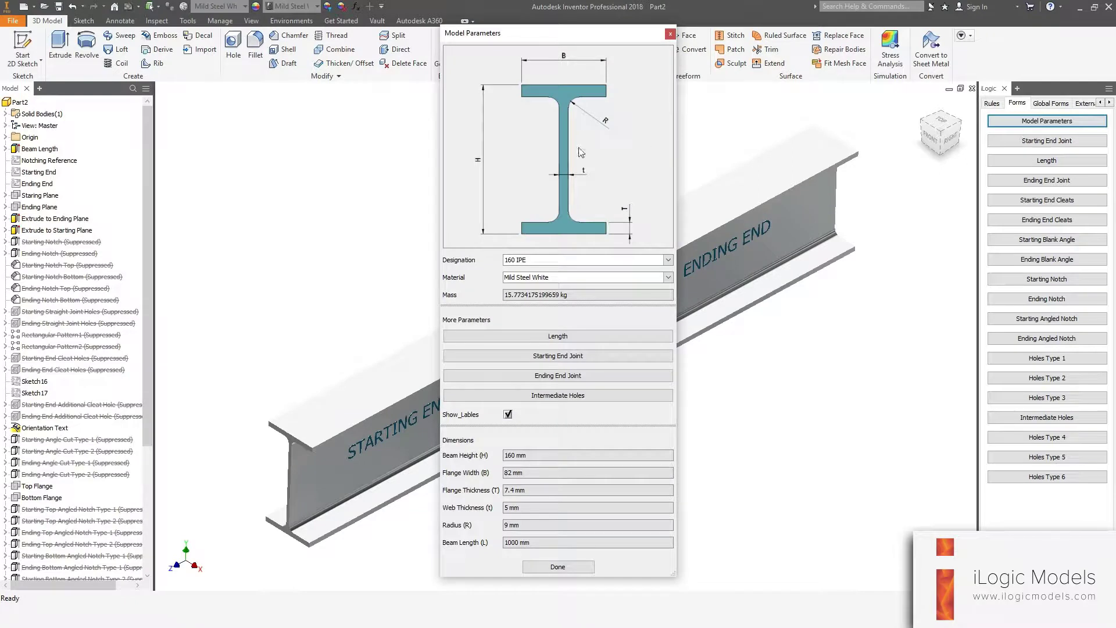
{"action": "left_click_drag", "start_coordinate": [556, 42], "coordinate": [501, 26]}
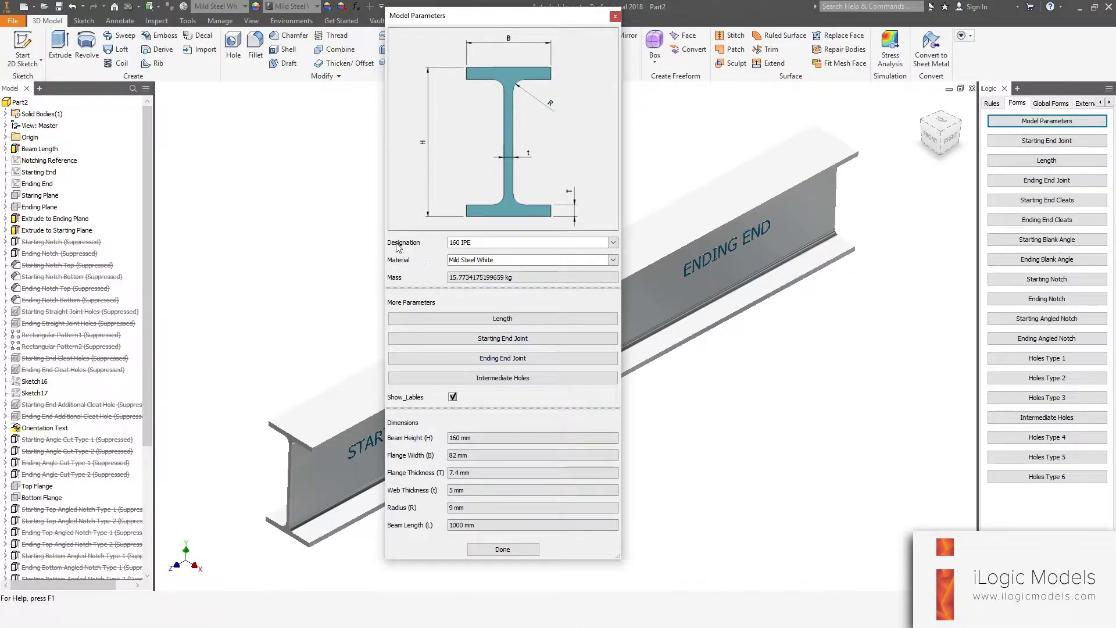
{"action": "left_click", "coordinate": [484, 245]}
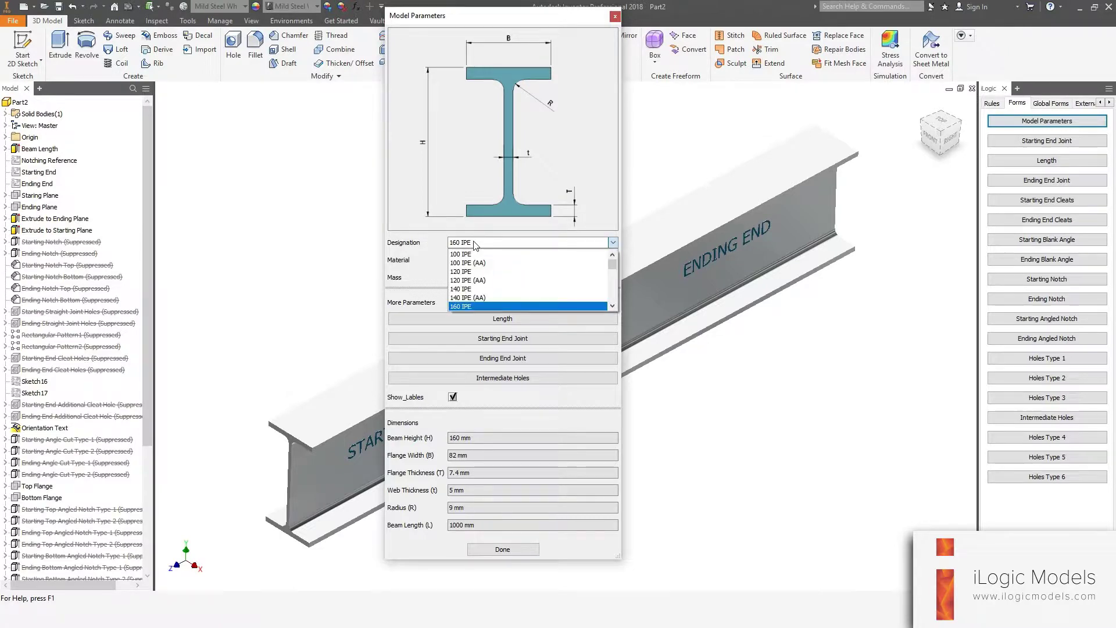
{"action": "left_click", "coordinate": [469, 272]}
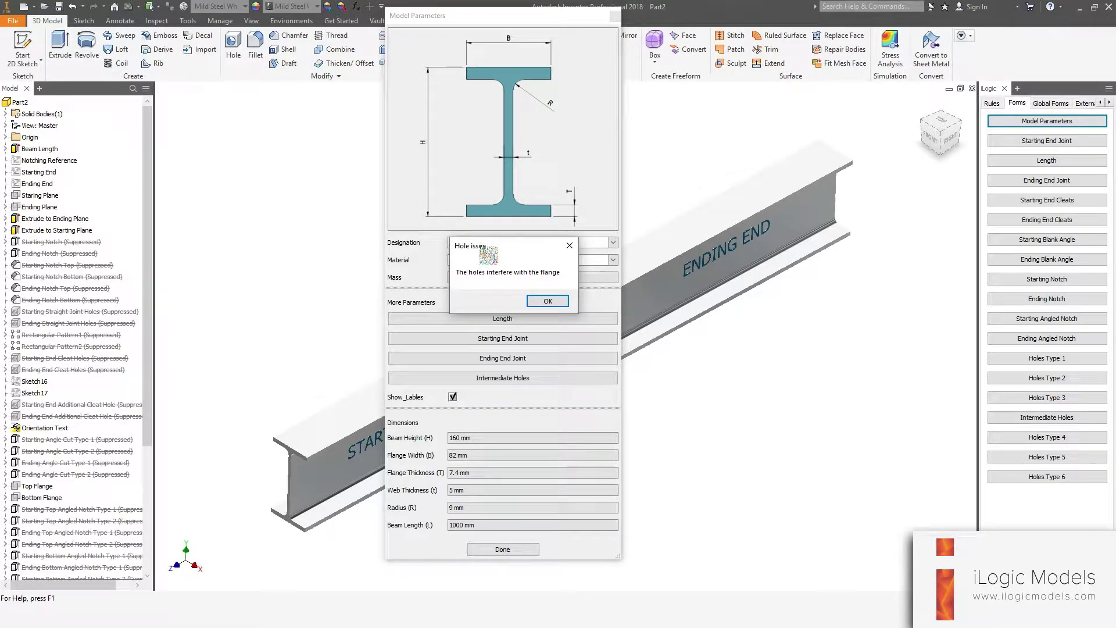
{"action": "left_click", "coordinate": [540, 300]}
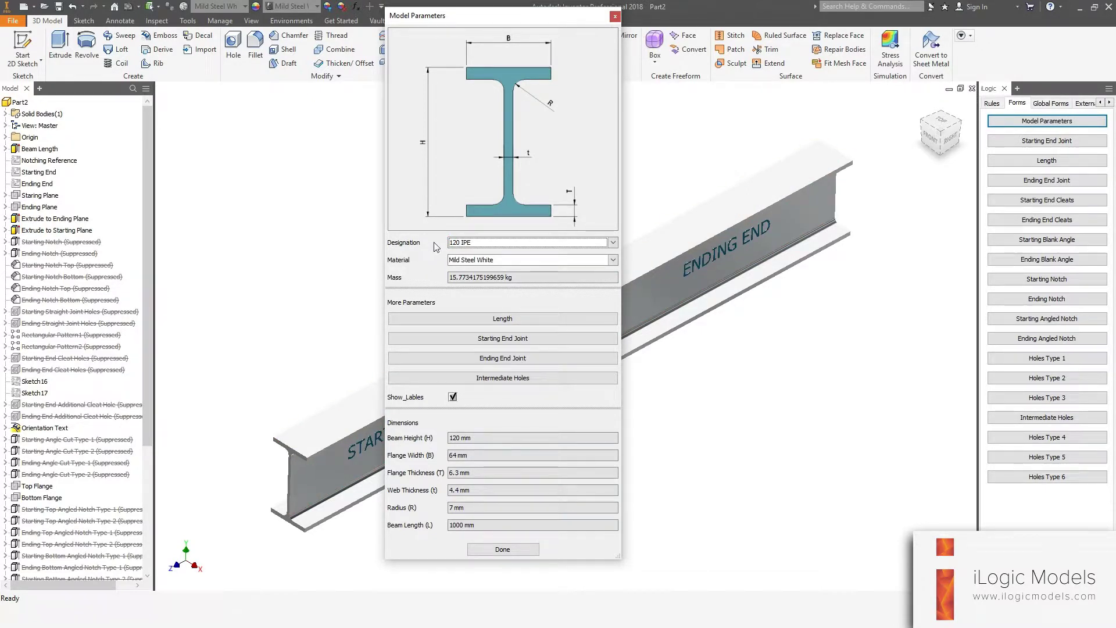
{"action": "left_click", "coordinate": [459, 242]}
{"action": "scroll", "coordinate": [487, 284], "scroll_direction": "down", "scroll_amount": 3}
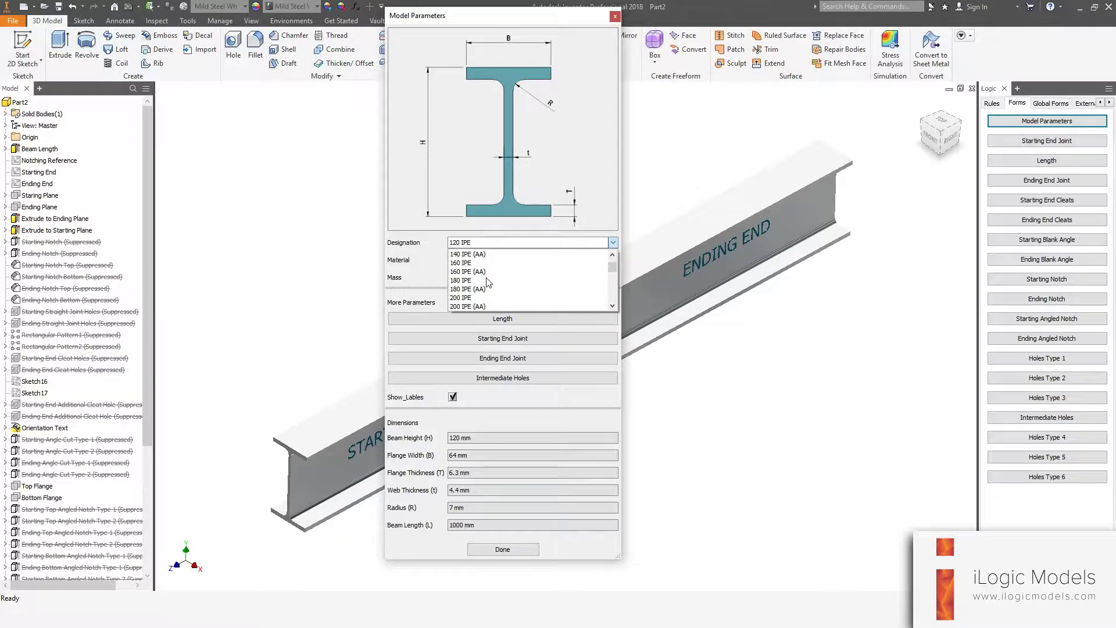
{"action": "scroll", "coordinate": [500, 285], "scroll_direction": "down", "scroll_amount": 5}
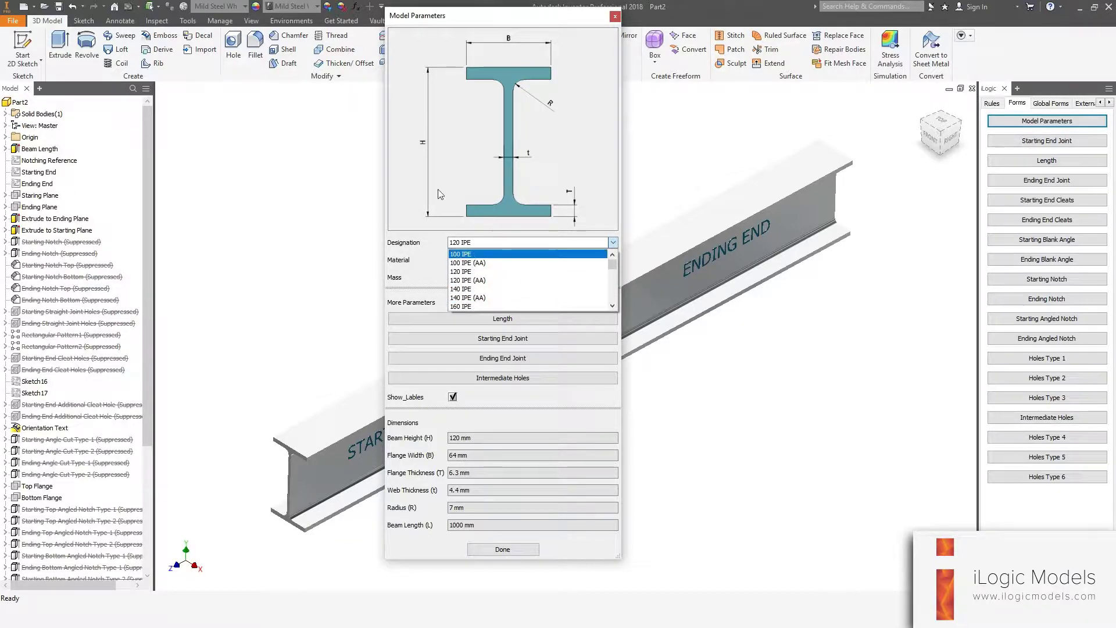
{"action": "left_click", "coordinate": [400, 239]}
- Close Model Parameters and open the Designation iLogic rule for editing
{"action": "left_click", "coordinate": [615, 18]}
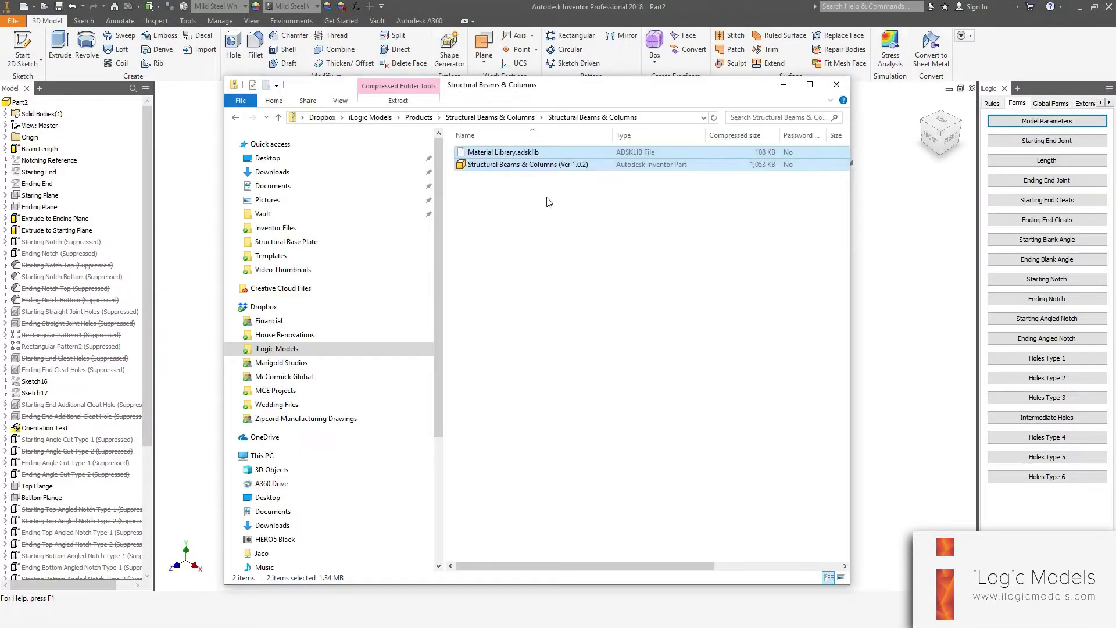
{"action": "left_click", "coordinate": [783, 84]}
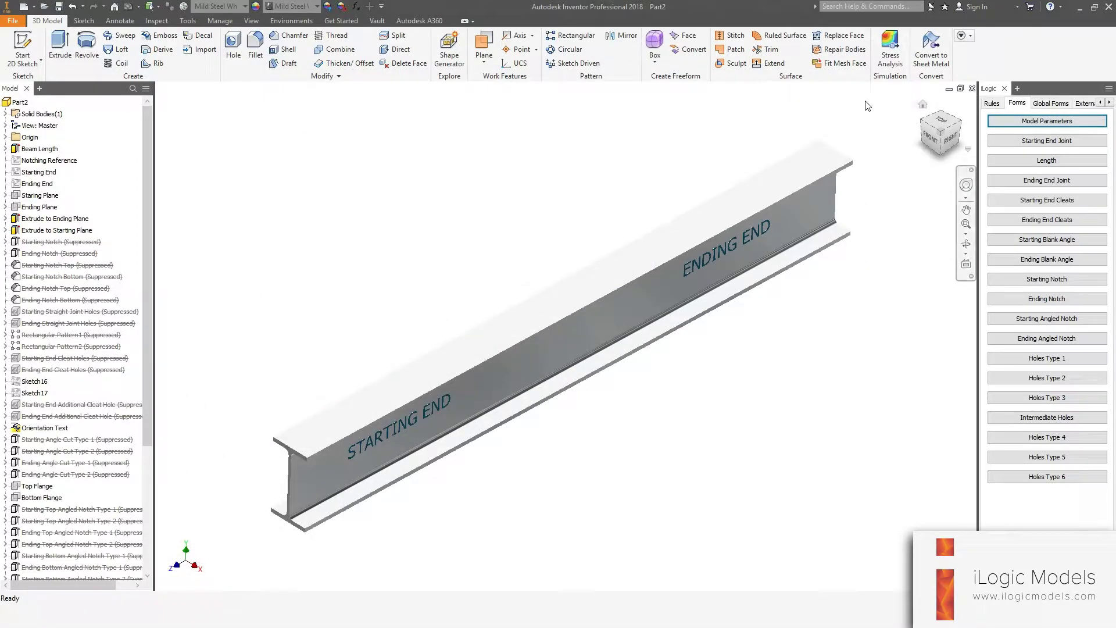
{"action": "left_click", "coordinate": [991, 105]}
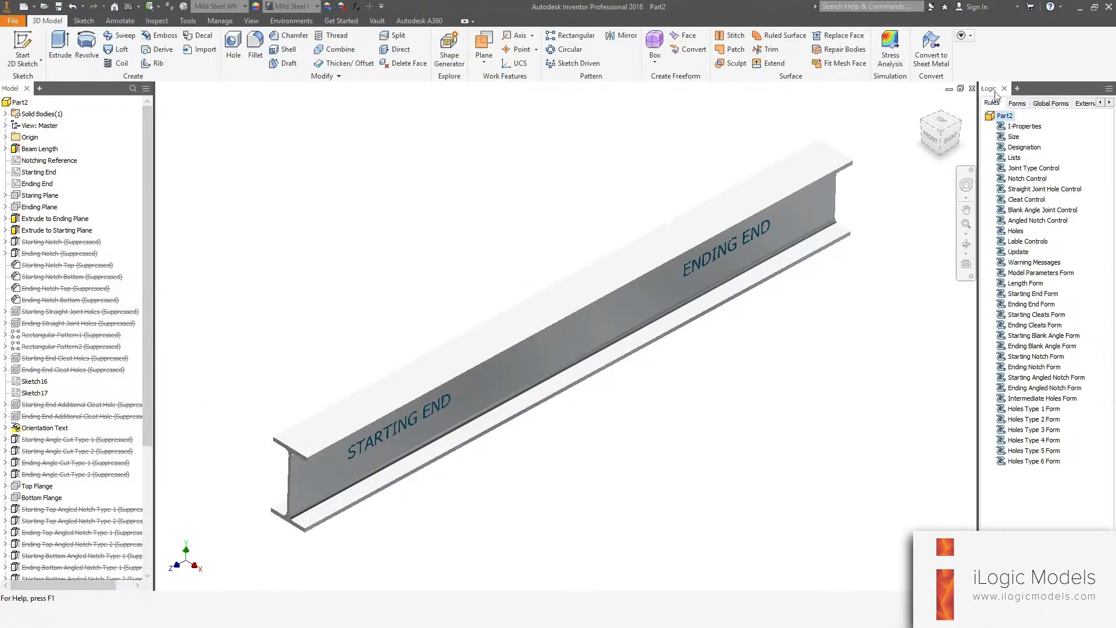
{"action": "left_click", "coordinate": [1011, 137]}
{"action": "left_click", "coordinate": [1022, 149]}
{"action": "right_click", "coordinate": [1018, 150]}
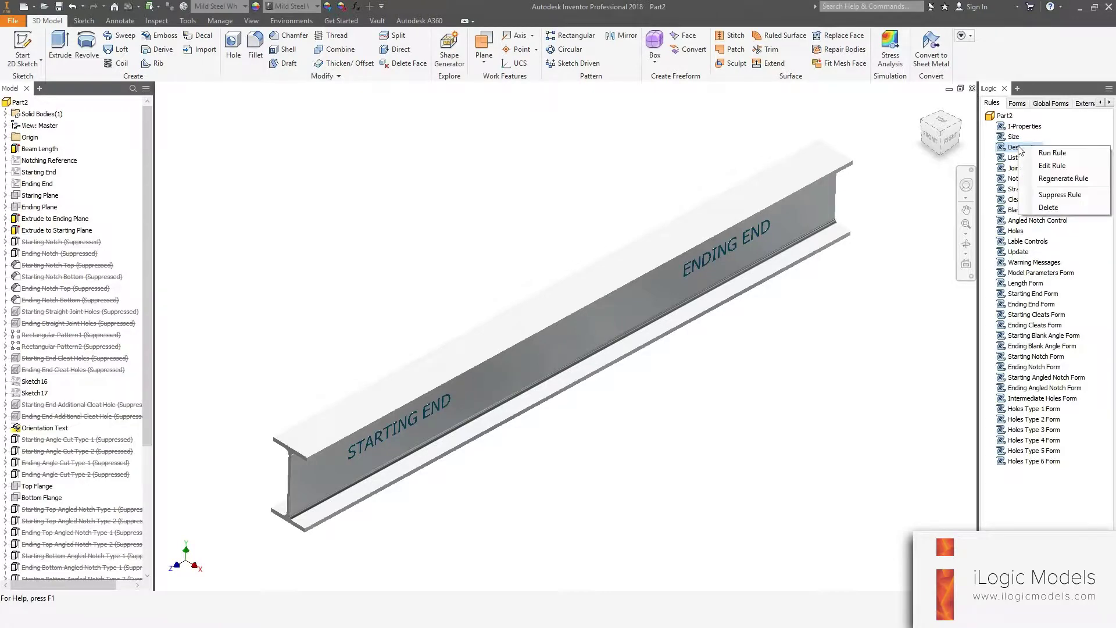
{"action": "left_click", "coordinate": [1035, 167]}
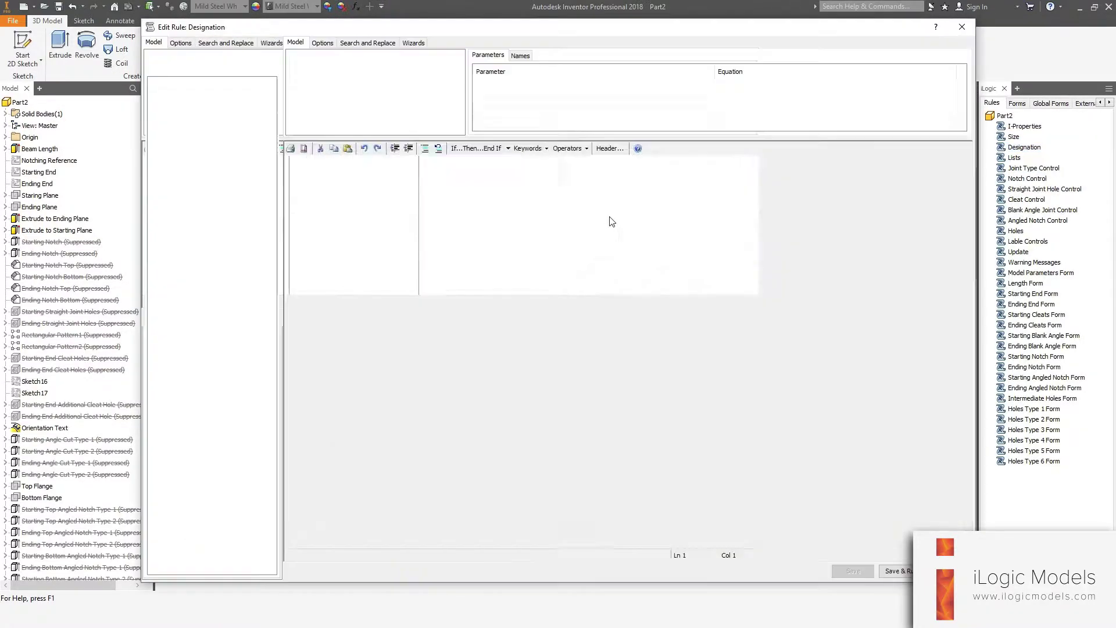
- Paste a copy of the 203 x 133 x 25 I-Beam block, select its values, then close the rule
{"action": "scroll", "coordinate": [396, 390], "scroll_direction": "down", "scroll_amount": 13}
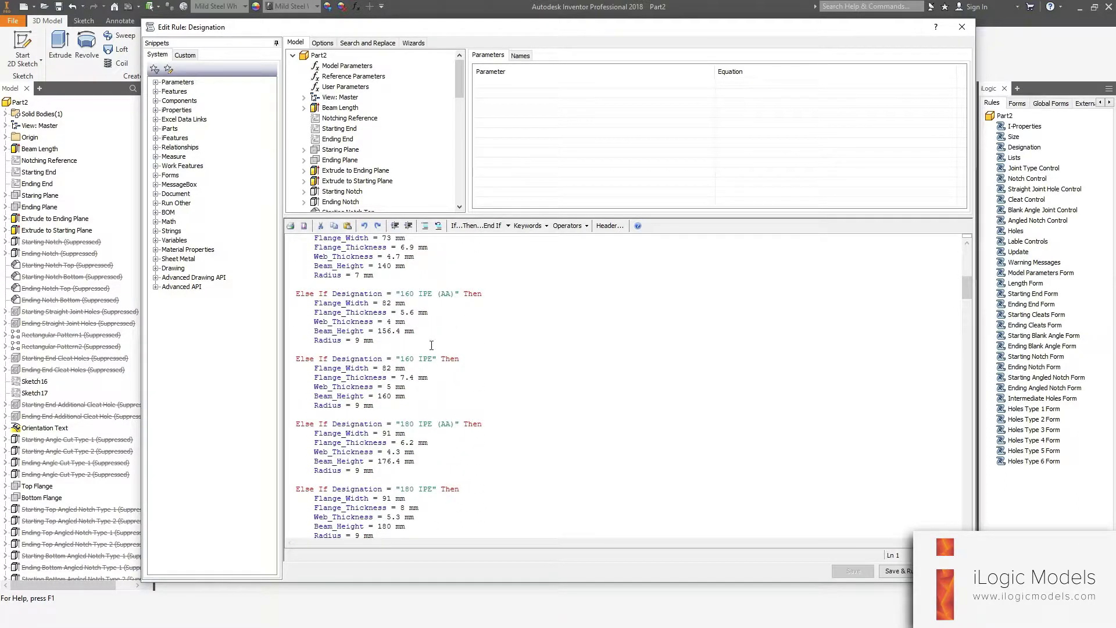
{"action": "scroll", "coordinate": [431, 345], "scroll_direction": "down", "scroll_amount": 13}
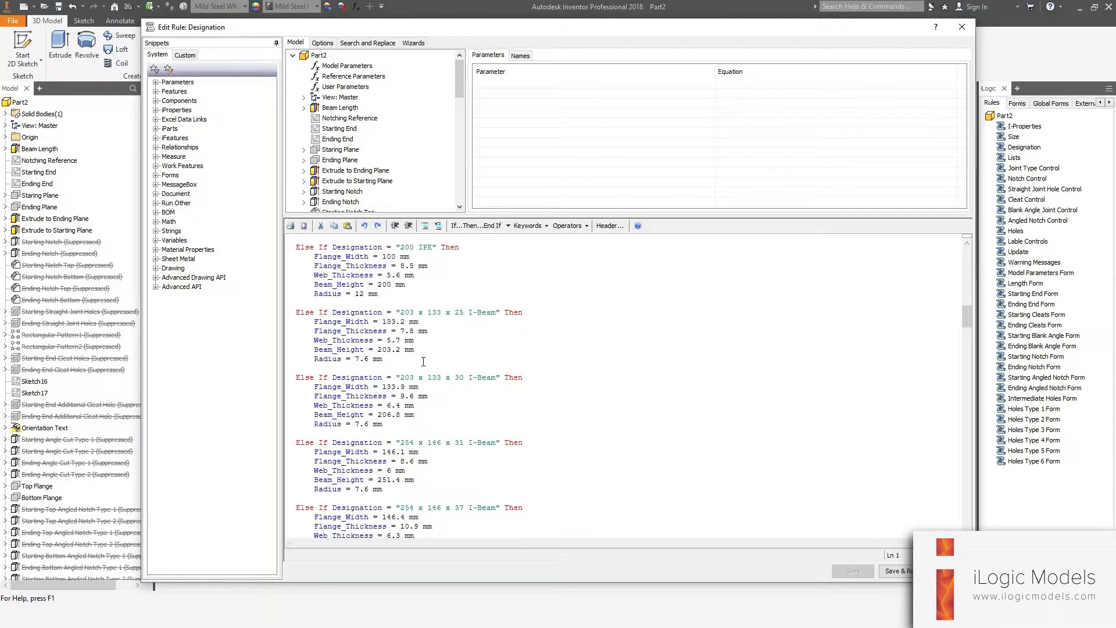
{"action": "left_click_drag", "start_coordinate": [386, 362], "coordinate": [242, 313]}
{"action": "key", "text": "ctrl+c"}
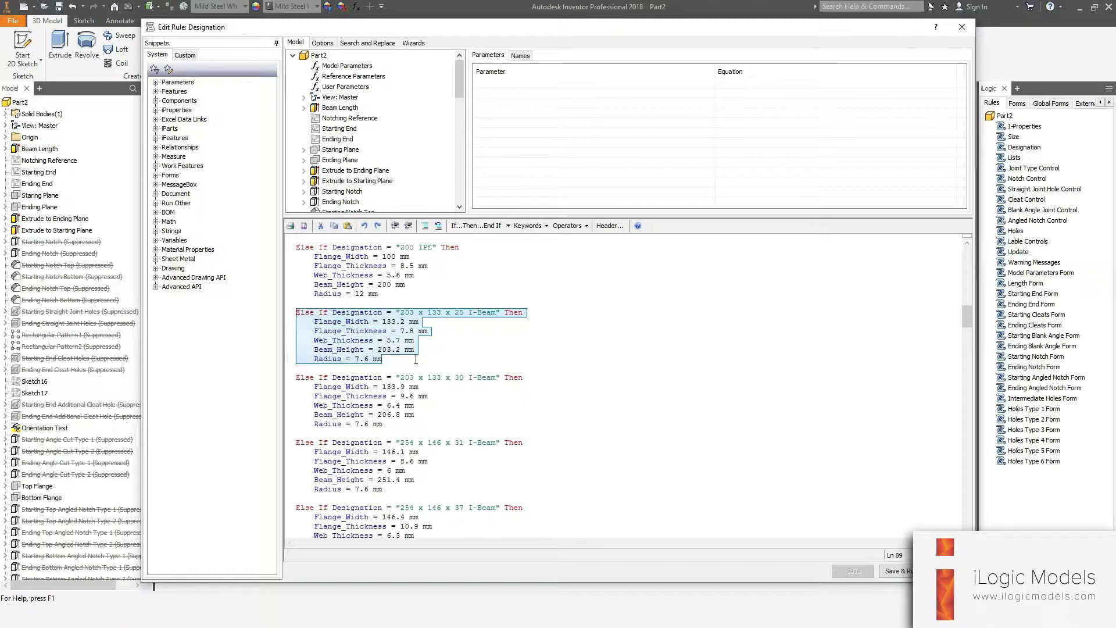
{"action": "left_click", "coordinate": [398, 361]}
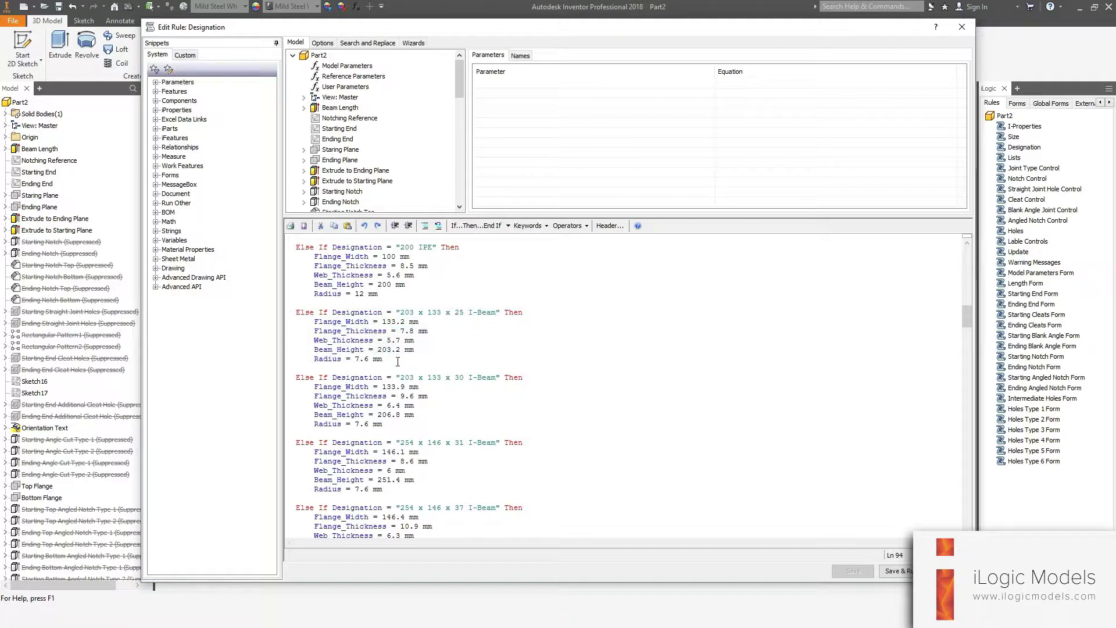
{"action": "key", "text": "Return"}
{"action": "key", "text": "Return"}
{"action": "key", "text": "ctrl+v"}
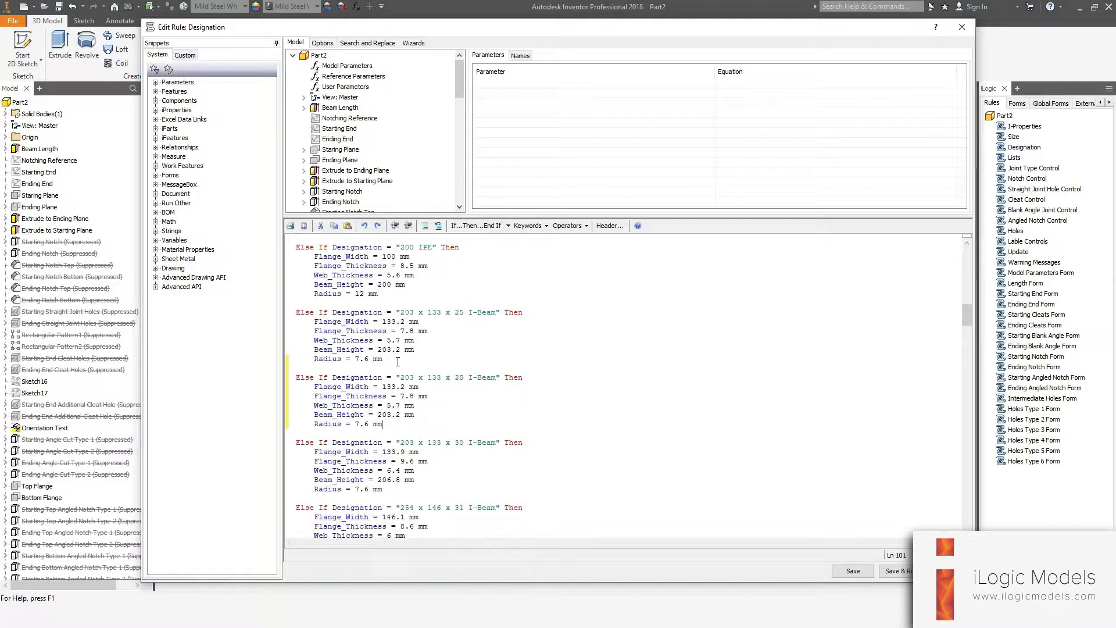
{"action": "left_click_drag", "start_coordinate": [401, 378], "coordinate": [491, 378]}
{"action": "double_click", "coordinate": [388, 387]}
{"action": "double_click", "coordinate": [406, 396]}
{"action": "left_click_drag", "start_coordinate": [365, 423], "coordinate": [382, 430]}
{"action": "left_click", "coordinate": [946, 571]}
{"action": "left_click", "coordinate": [523, 331]}
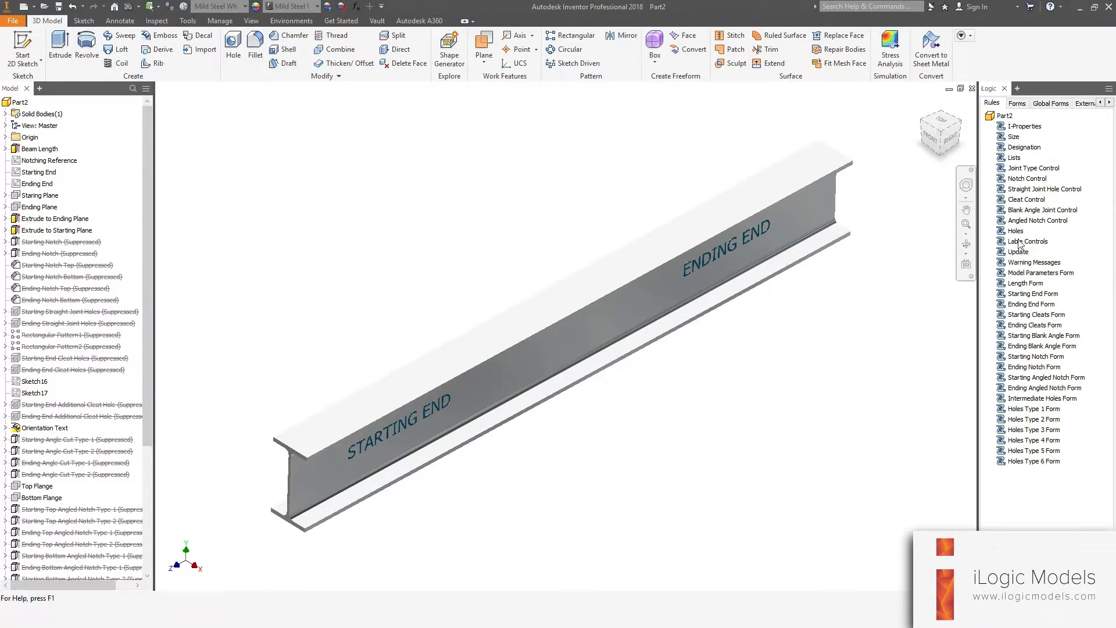
{"action": "right_click", "coordinate": [1003, 161]}
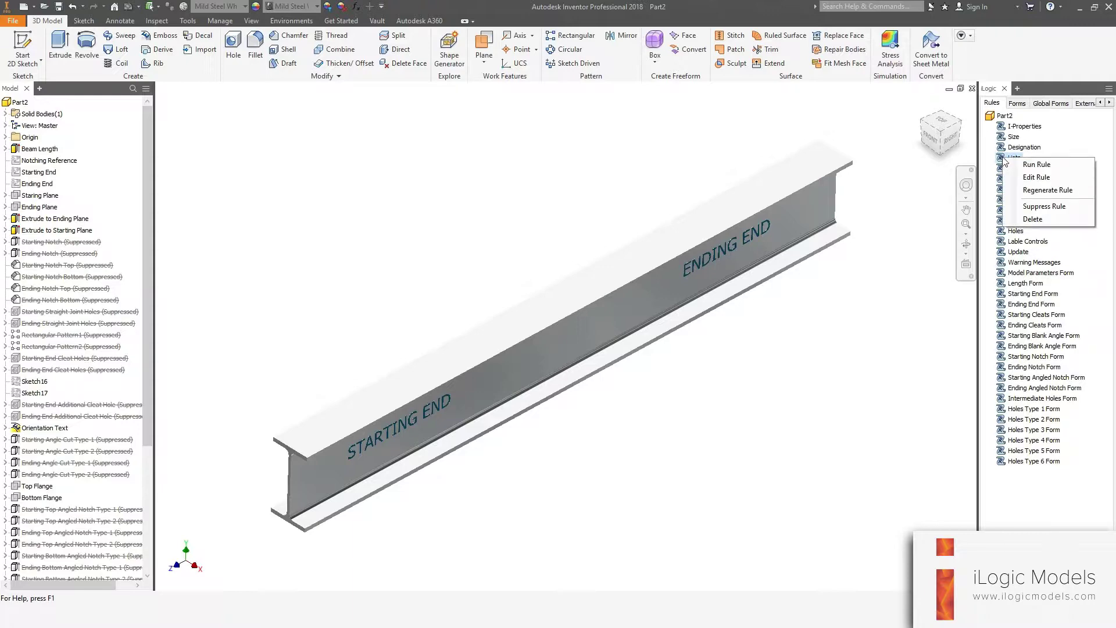
{"action": "left_click", "coordinate": [1035, 177]}
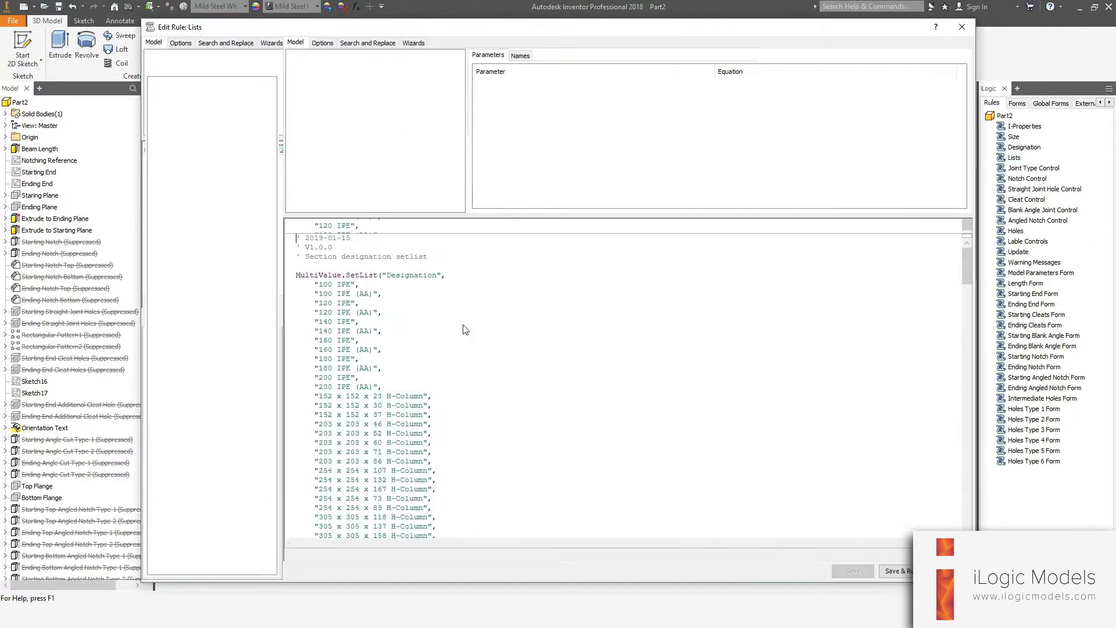
{"action": "left_click_drag", "start_coordinate": [390, 277], "coordinate": [417, 275]}
{"action": "left_click", "coordinate": [355, 340]}
{"action": "scroll", "coordinate": [442, 374], "scroll_direction": "down", "scroll_amount": 3}
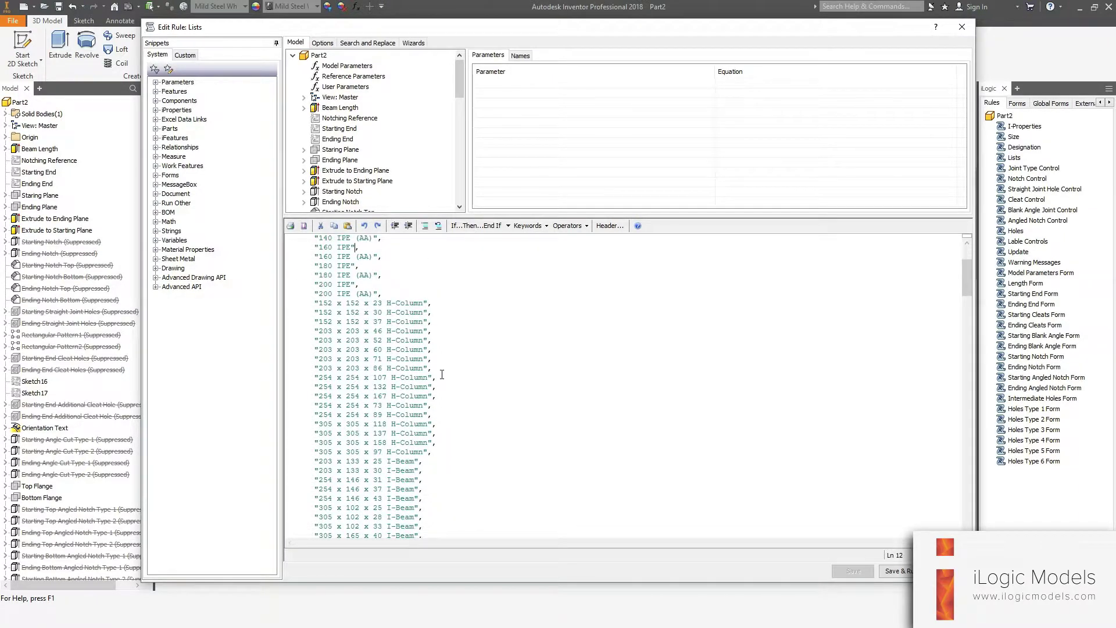
{"action": "left_click_drag", "start_coordinate": [444, 359], "coordinate": [319, 364]}
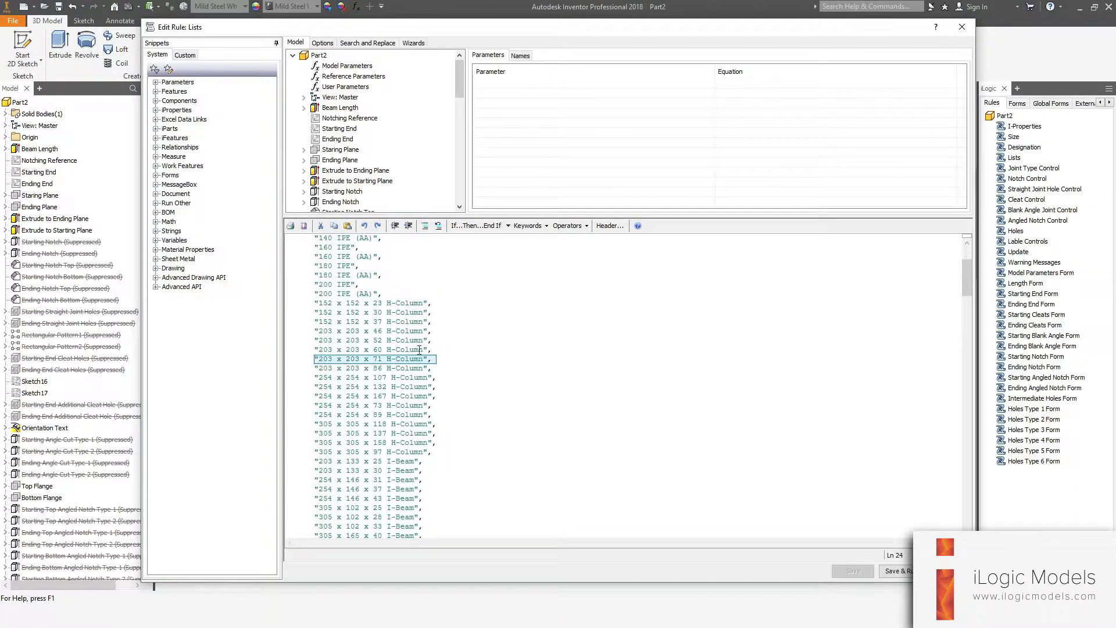
{"action": "key", "text": "ctrl+c"}
{"action": "left_click", "coordinate": [444, 358]}
{"action": "key", "text": "Return"}
{"action": "key", "text": "ctrl+v"}
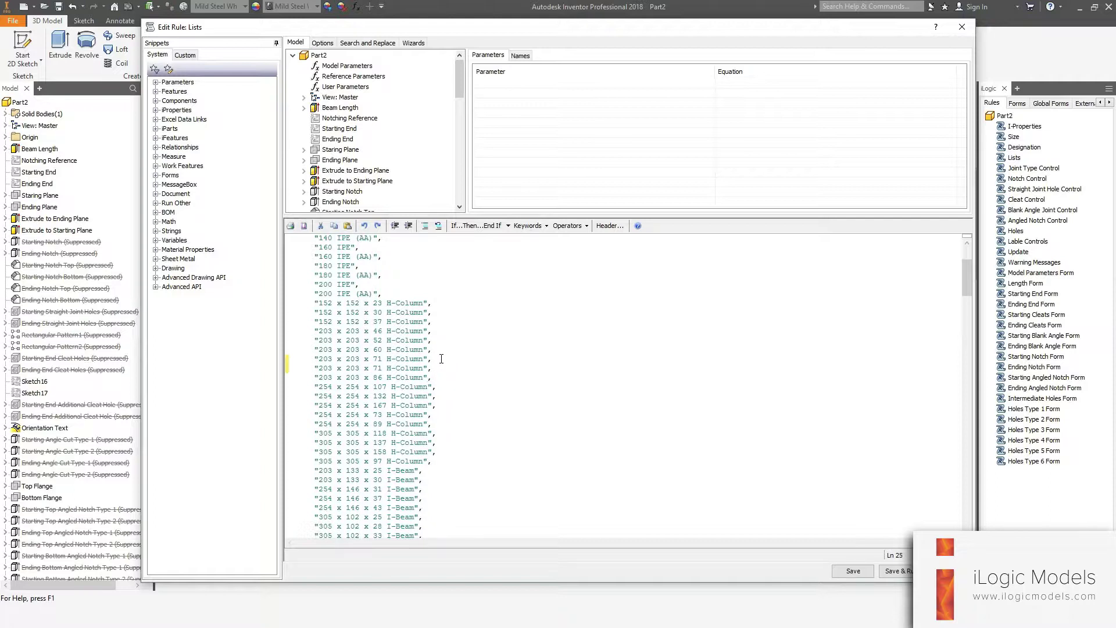
{"action": "left_click_drag", "start_coordinate": [384, 369], "coordinate": [318, 374]}
{"action": "left_click", "coordinate": [361, 378]}
{"action": "key", "text": "Escape"}
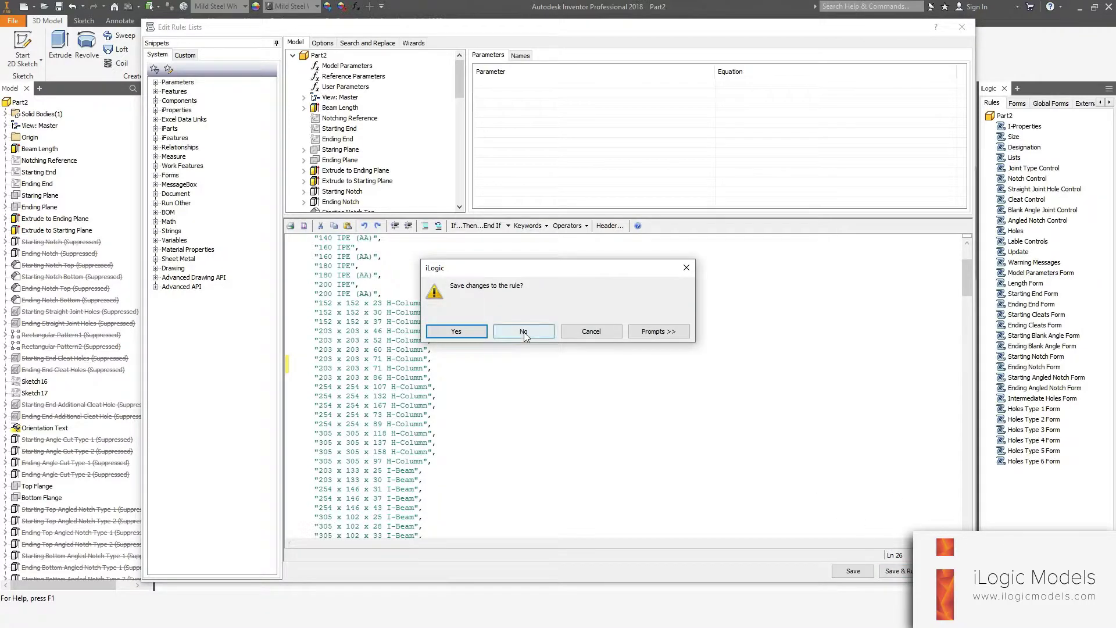
{"action": "left_click", "coordinate": [523, 332]}
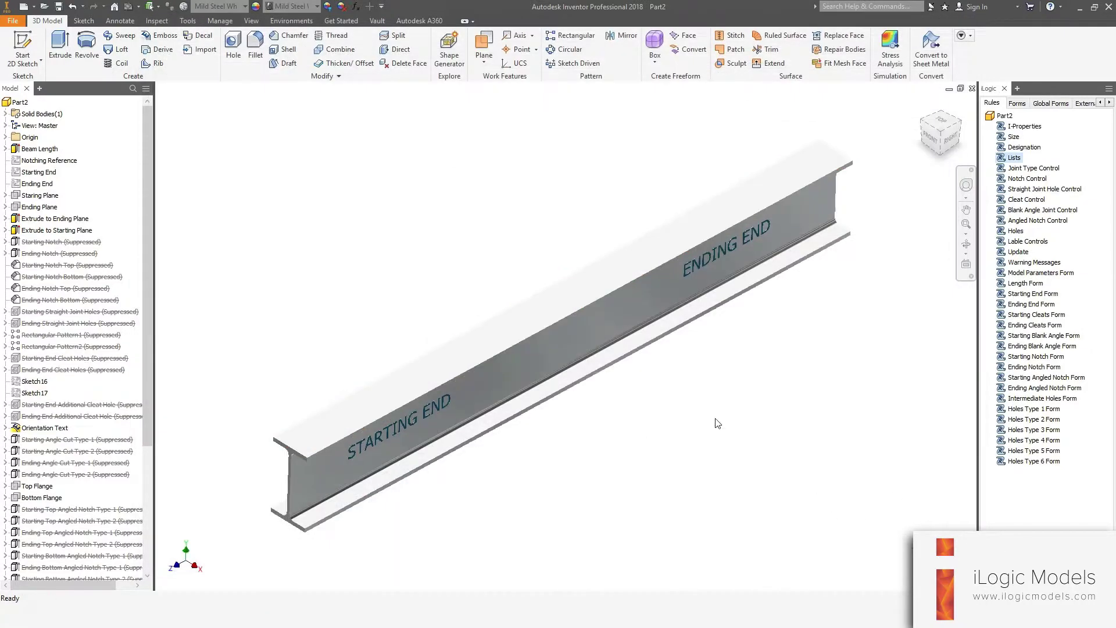
{"action": "left_click", "coordinate": [1016, 103]}
{"action": "left_click", "coordinate": [1046, 121]}
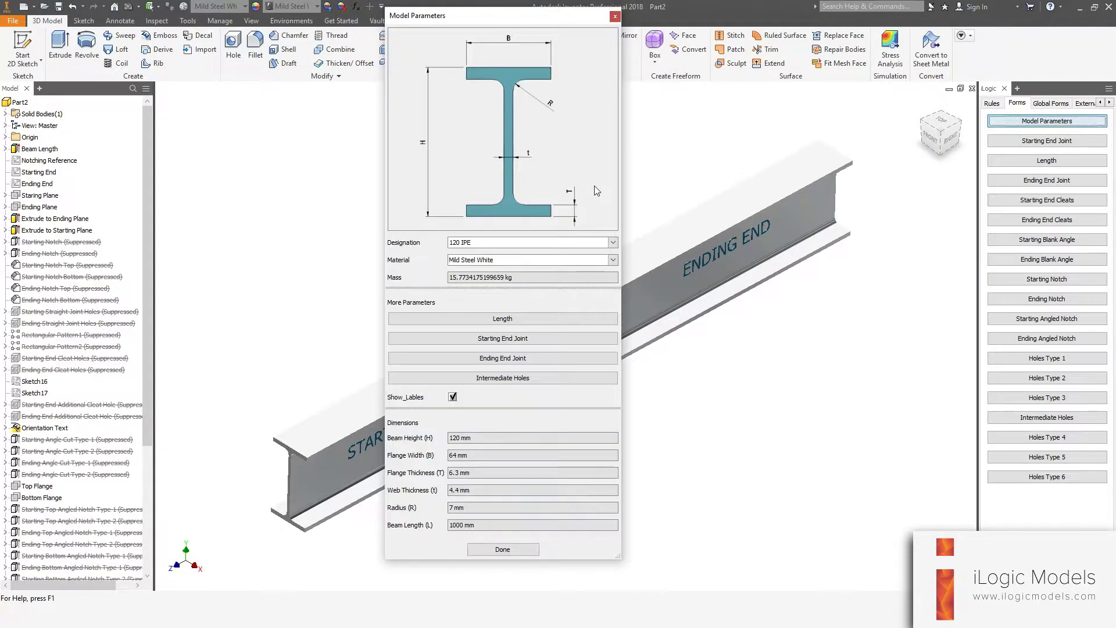
{"action": "left_click", "coordinate": [488, 268]}
{"action": "left_click", "coordinate": [487, 278]}
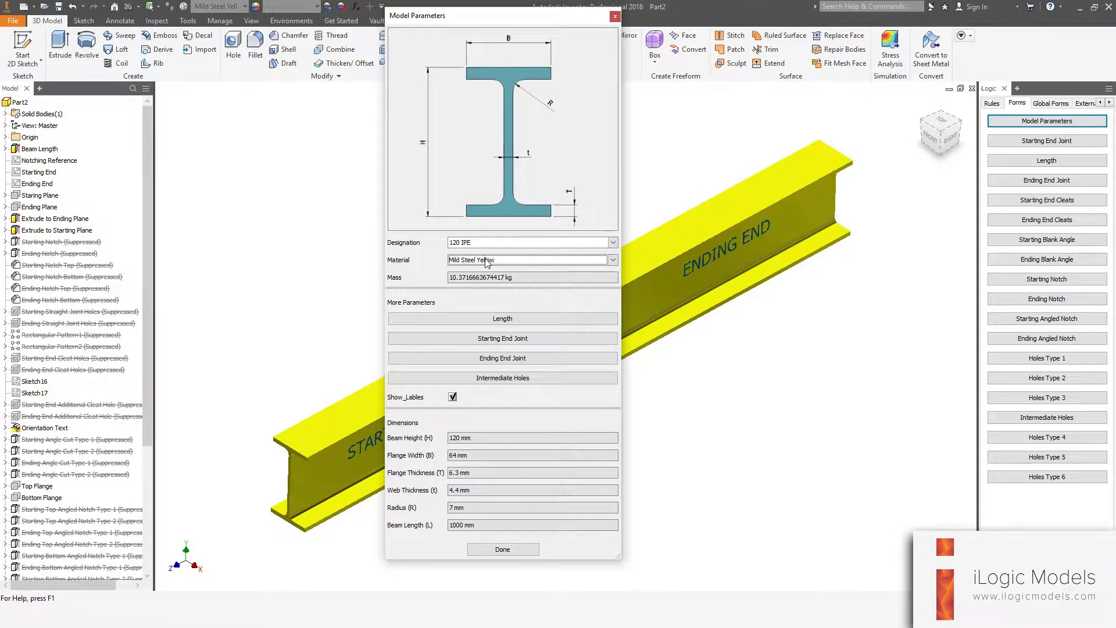
{"action": "left_click", "coordinate": [487, 261]}
{"action": "left_click", "coordinate": [489, 288]}
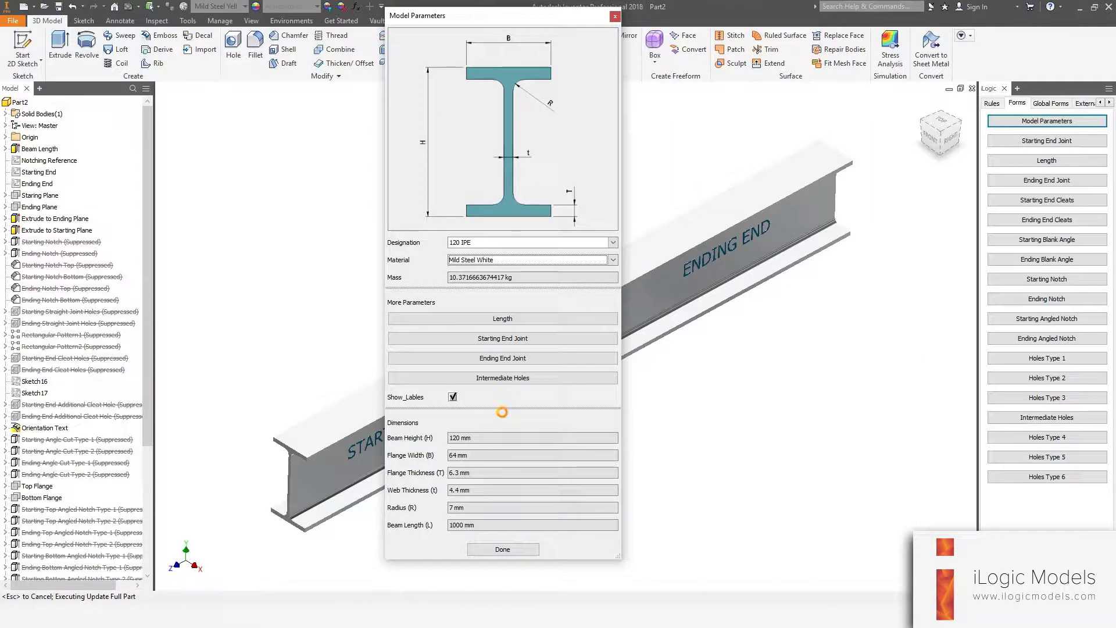
{"action": "left_click", "coordinate": [500, 550]}
{"action": "left_click", "coordinate": [991, 103]}
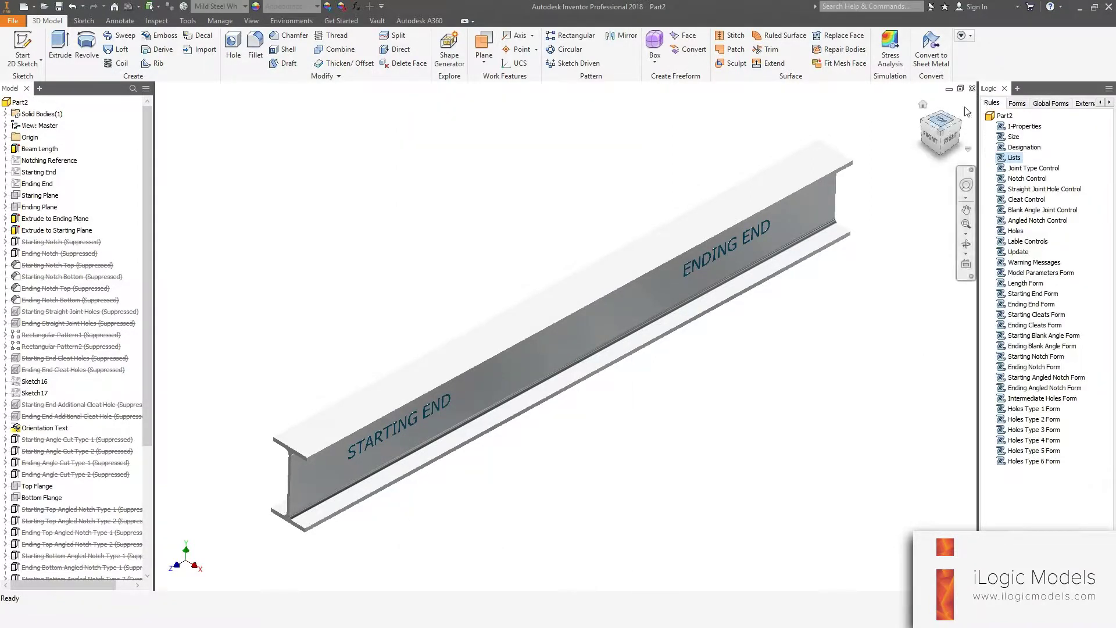
{"action": "double_click", "coordinate": [1003, 158]}
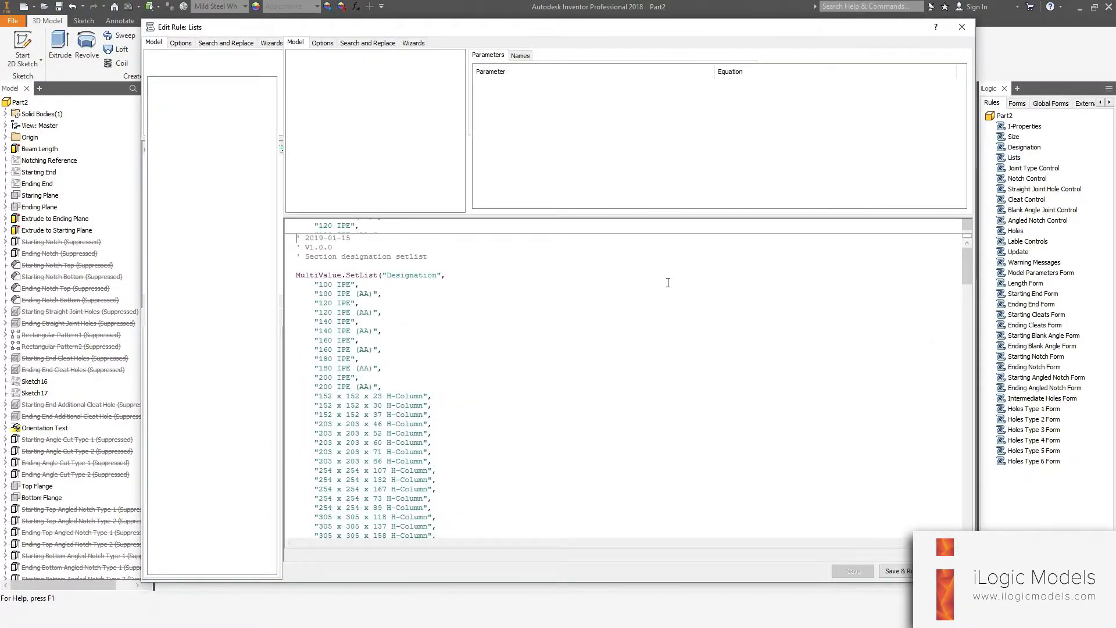
{"action": "scroll", "coordinate": [668, 300], "scroll_direction": "down", "scroll_amount": 10}
{"action": "left_click_drag", "start_coordinate": [397, 358], "coordinate": [424, 358]}
{"action": "left_click", "coordinate": [403, 399]}
{"action": "left_click_drag", "start_coordinate": [393, 406], "coordinate": [312, 408]}
{"action": "key", "text": "ctrl+c"}
{"action": "left_click", "coordinate": [404, 409]}
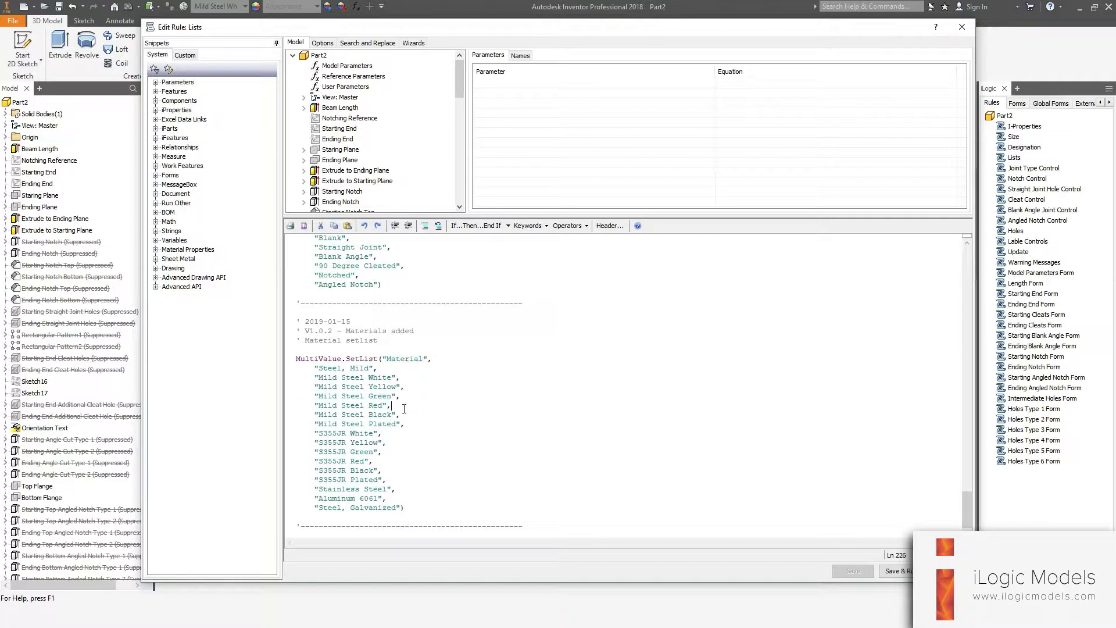
{"action": "key", "text": "Return"}
{"action": "key", "text": "ctrl+v"}
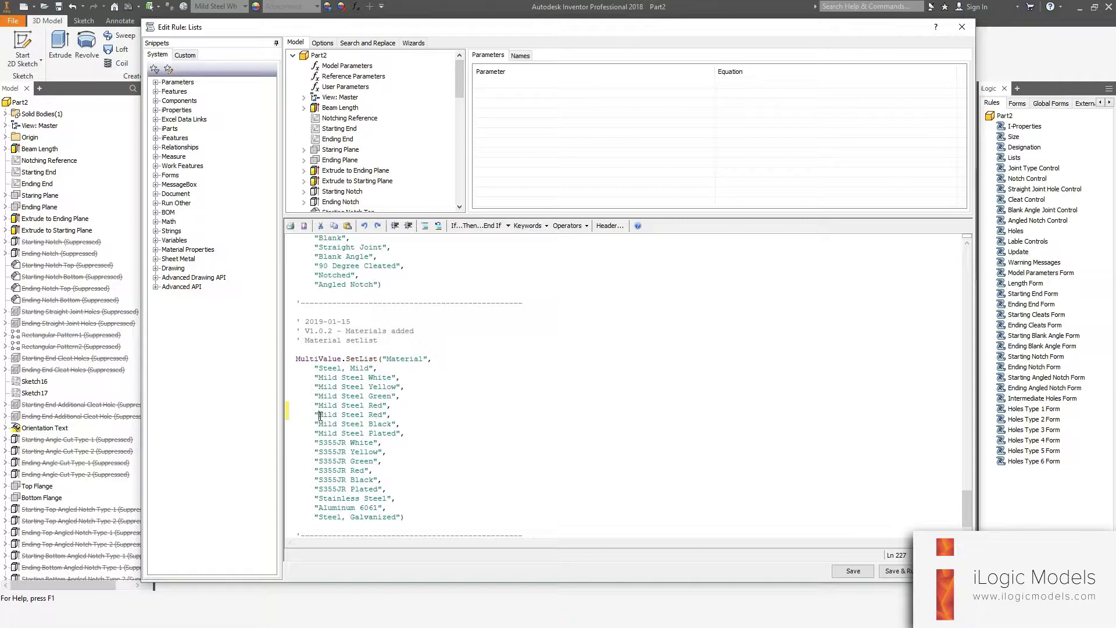
{"action": "left_click_drag", "start_coordinate": [320, 415], "coordinate": [378, 416]}
{"action": "key", "text": "Escape"}
{"action": "left_click", "coordinate": [543, 327]}
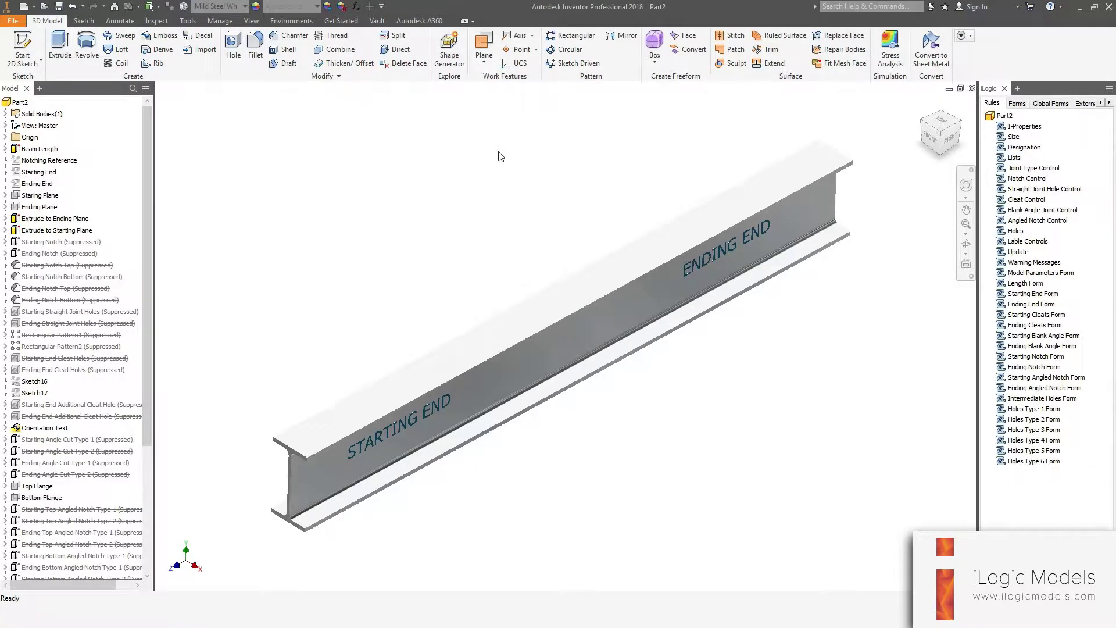
{"action": "middle_click_drag", "start_coordinate": [501, 156], "coordinate": [513, 160]}
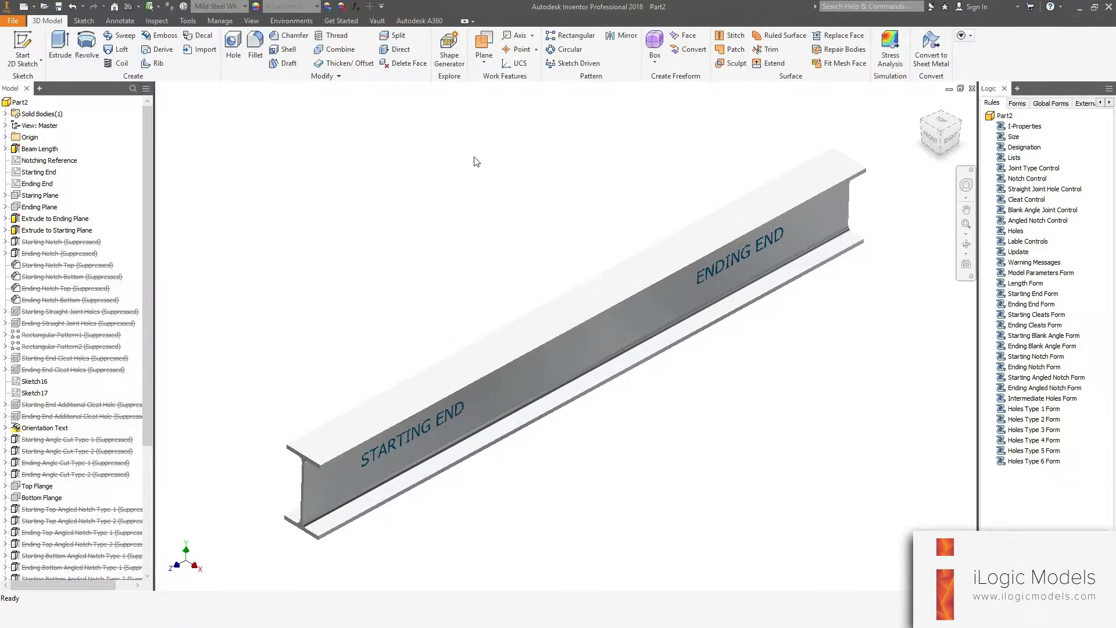
- Duplicate Brass, Soft Yellow and apply the Brass, Soft Yellow(1) copy to the beam
{"action": "left_click", "coordinate": [183, 10]}
{"action": "left_click", "coordinate": [360, 168]}
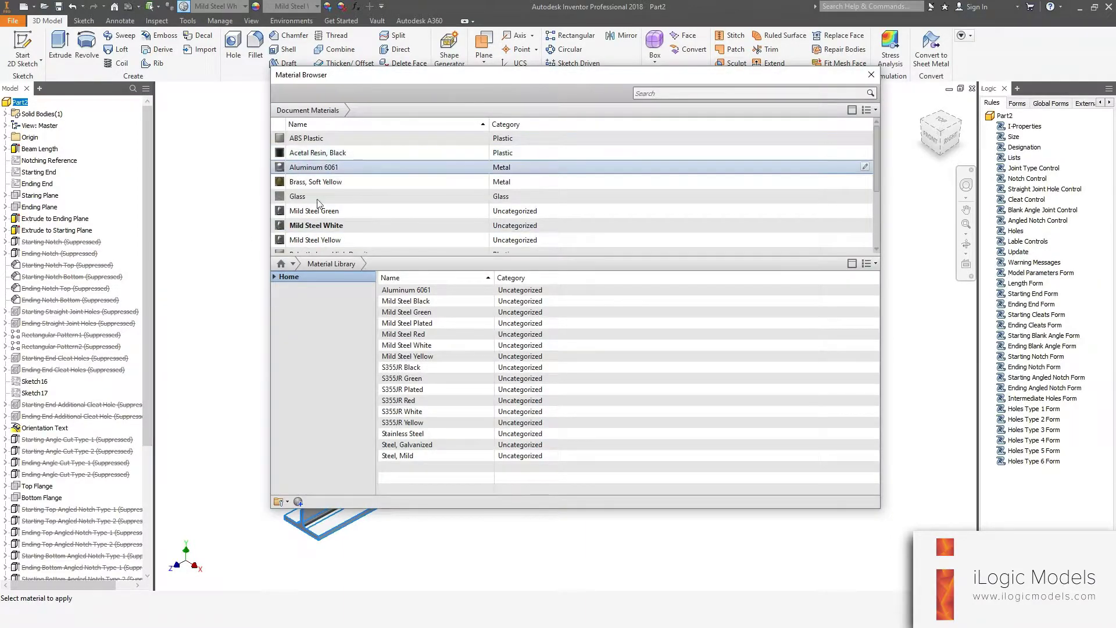
{"action": "left_click", "coordinate": [323, 182]}
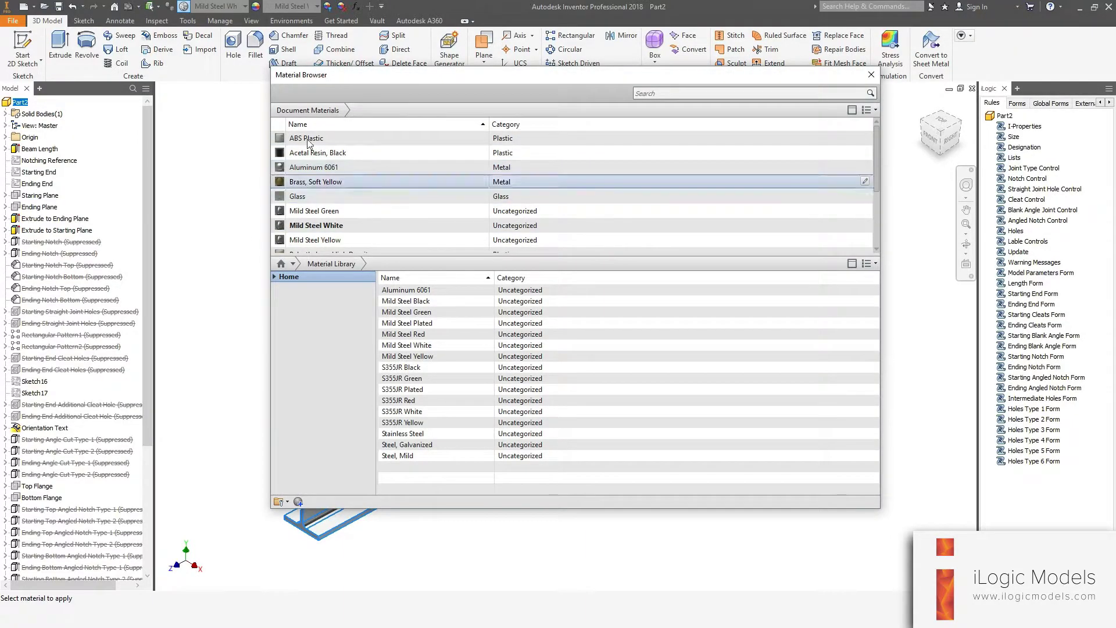
{"action": "right_click", "coordinate": [322, 183]}
{"action": "left_click", "coordinate": [366, 224]}
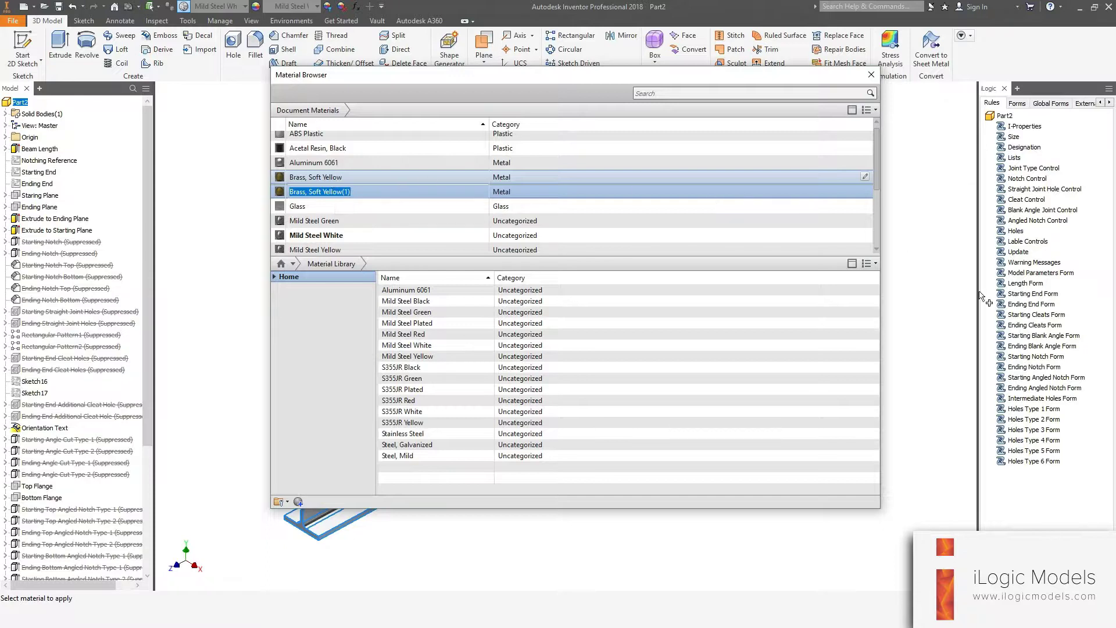
{"action": "left_click", "coordinate": [409, 206]}
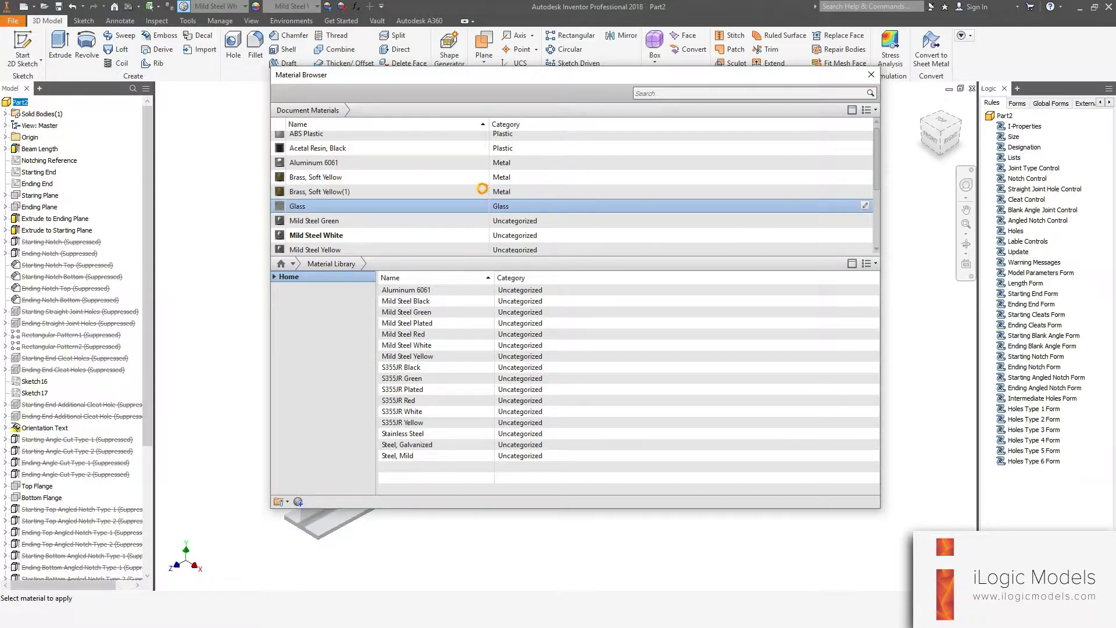
{"action": "left_click", "coordinate": [360, 177]}
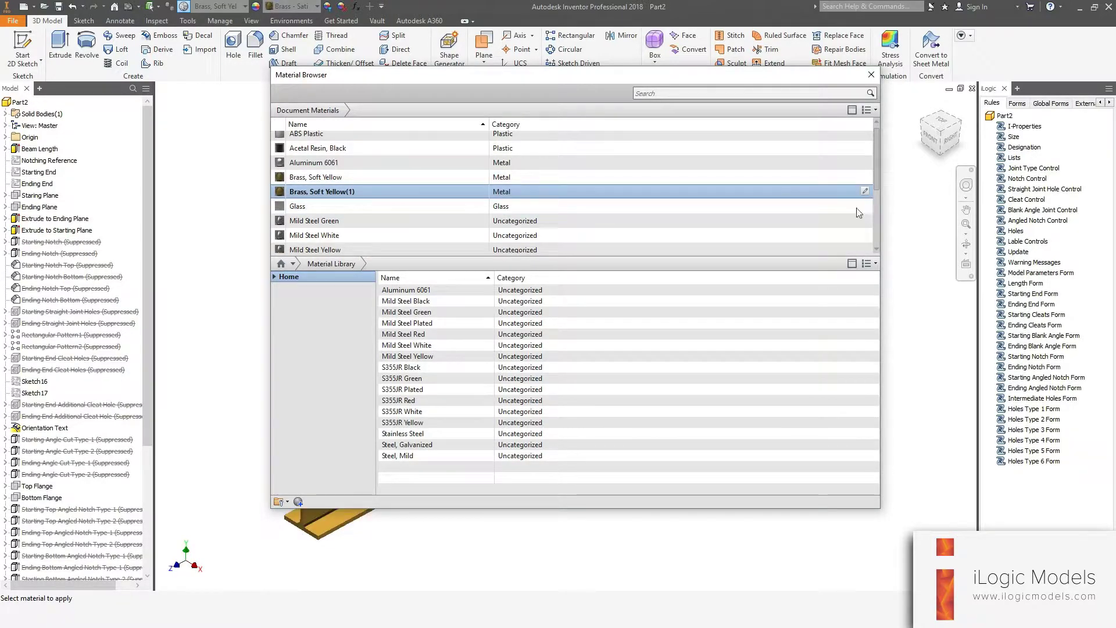
- Inspect Brass, Soft Yellow(1)'s physical properties in the Material Editor, cancel, and close the browser
{"action": "left_click", "coordinate": [864, 191]}
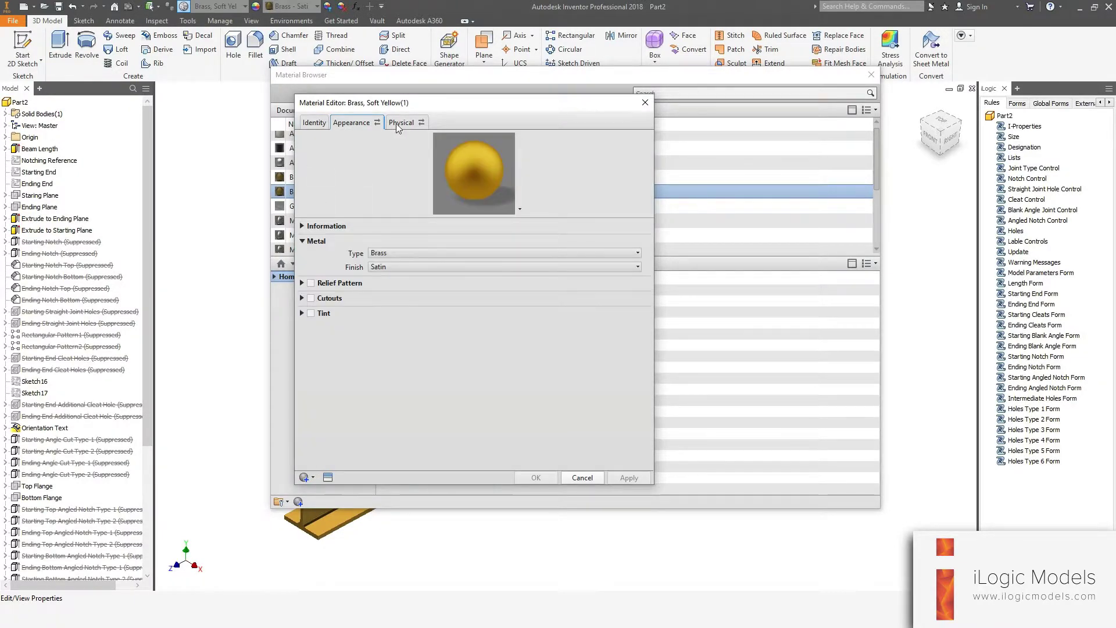
{"action": "left_click", "coordinate": [396, 124]}
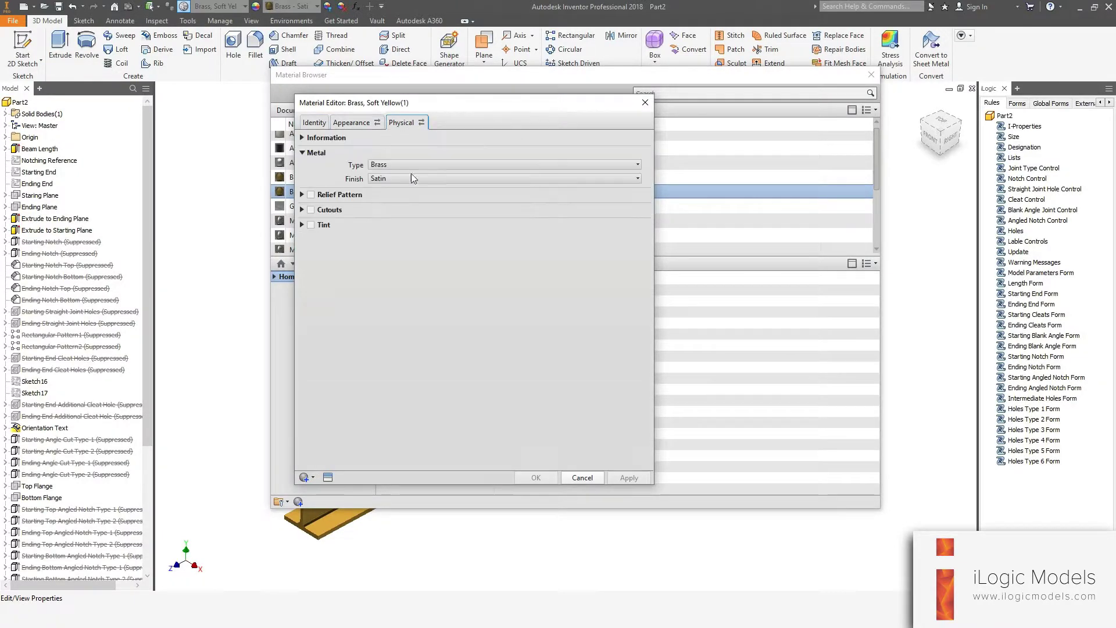
{"action": "left_click", "coordinate": [581, 479]}
{"action": "left_click", "coordinate": [872, 75]}
- Set the beam material to Steel, Mild in the Model Parameters form
{"action": "left_click", "coordinate": [1016, 104]}
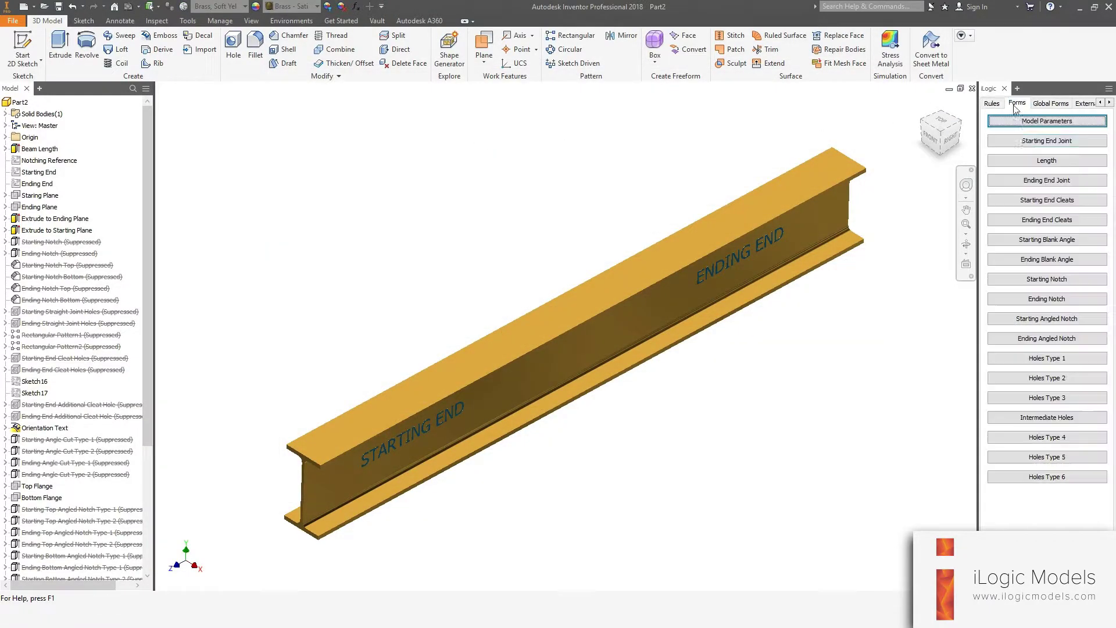
{"action": "left_click", "coordinate": [1015, 122]}
{"action": "left_click", "coordinate": [470, 267]}
{"action": "left_click", "coordinate": [470, 270]}
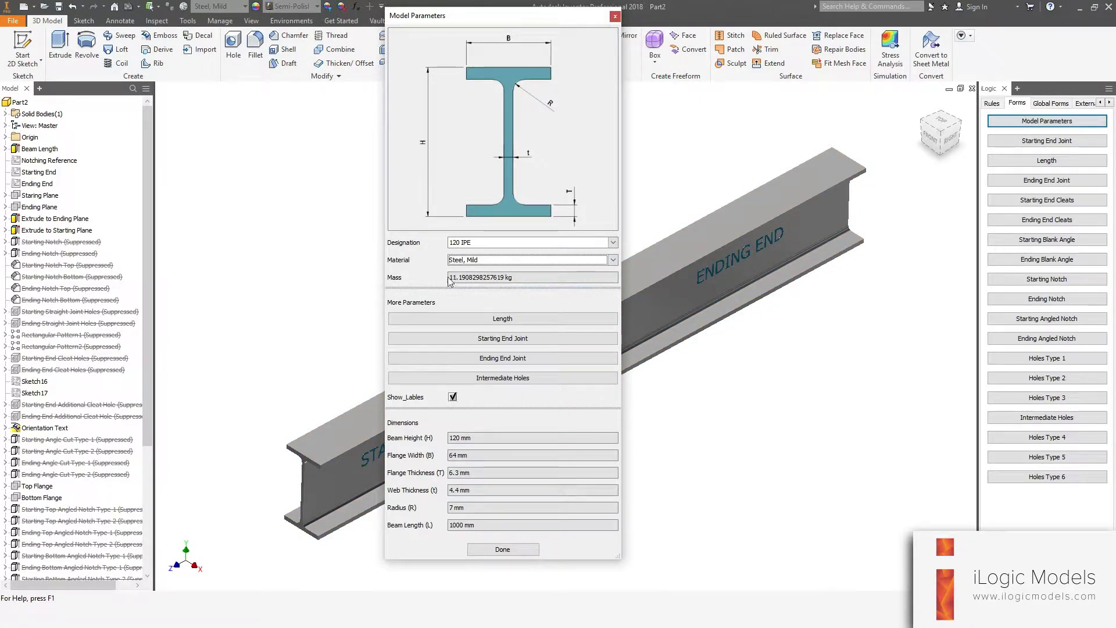
{"action": "left_click_drag", "start_coordinate": [451, 278], "coordinate": [535, 277]}
{"action": "left_click", "coordinate": [525, 274]}
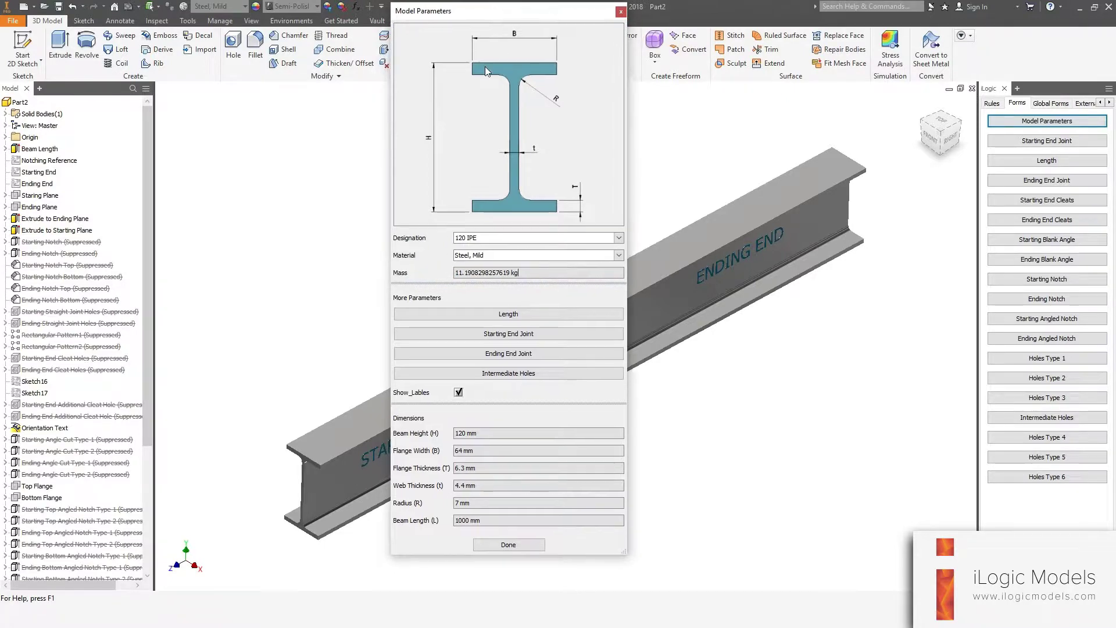
- Set Total Beam Length to 1500 mm, dismissing the Hole issue warning
{"action": "left_click", "coordinate": [495, 319]}
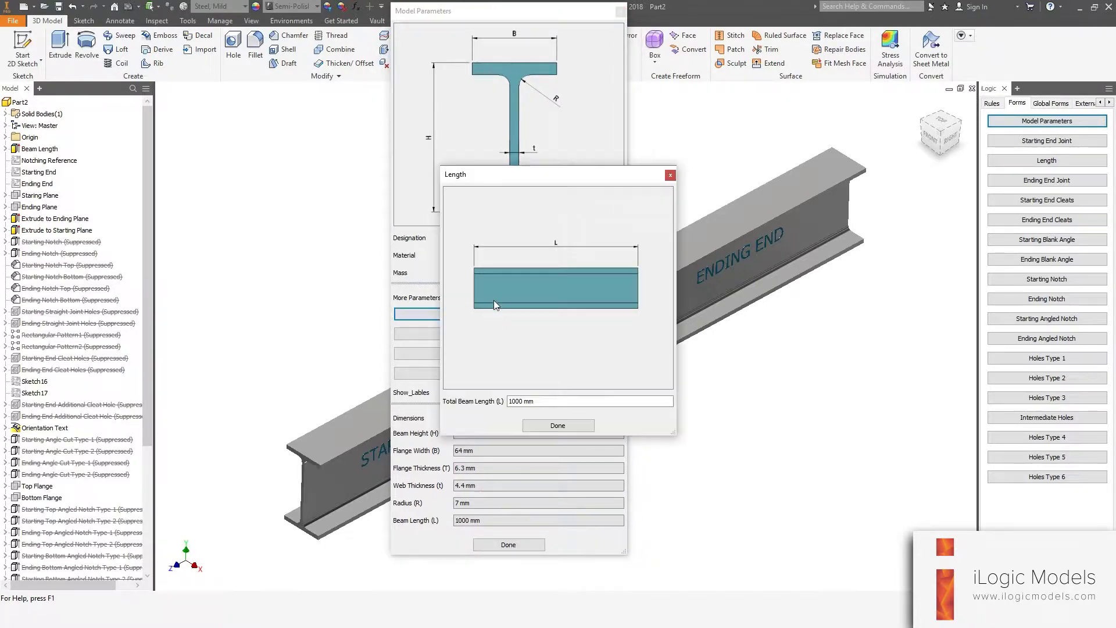
{"action": "double_click", "coordinate": [486, 390]}
{"action": "type", "text": "1500"}
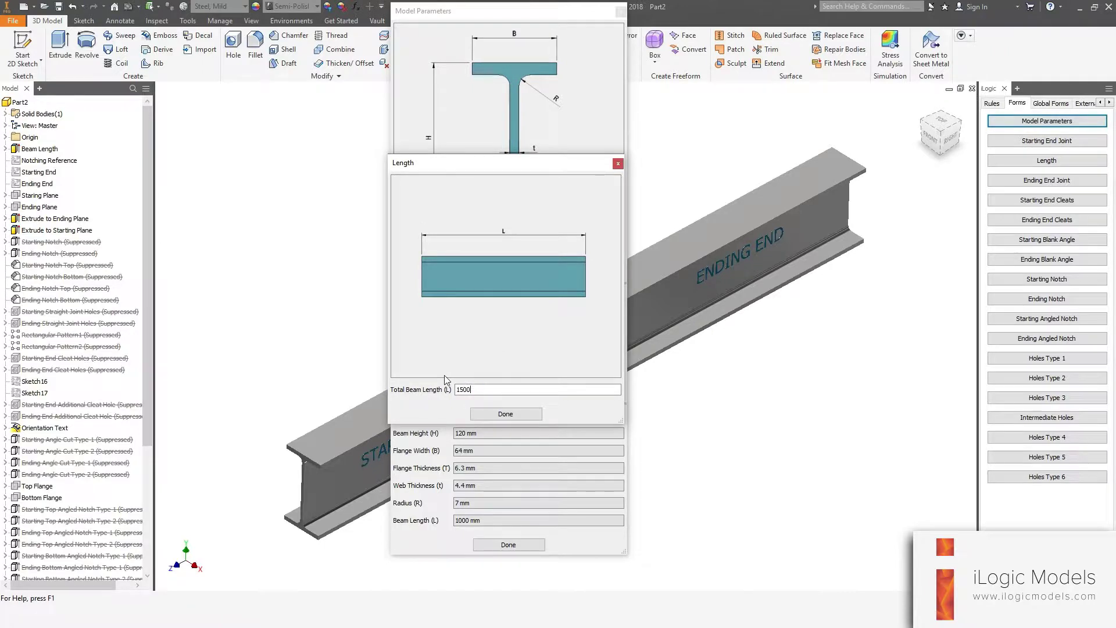
{"action": "key", "text": "Return"}
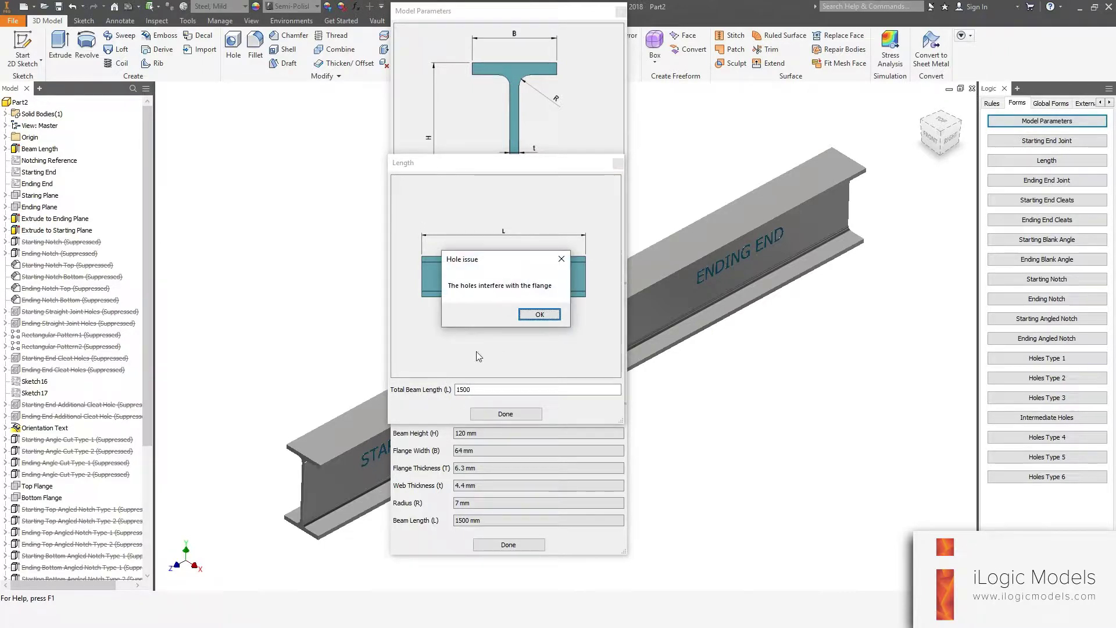
{"action": "left_click", "coordinate": [529, 314]}
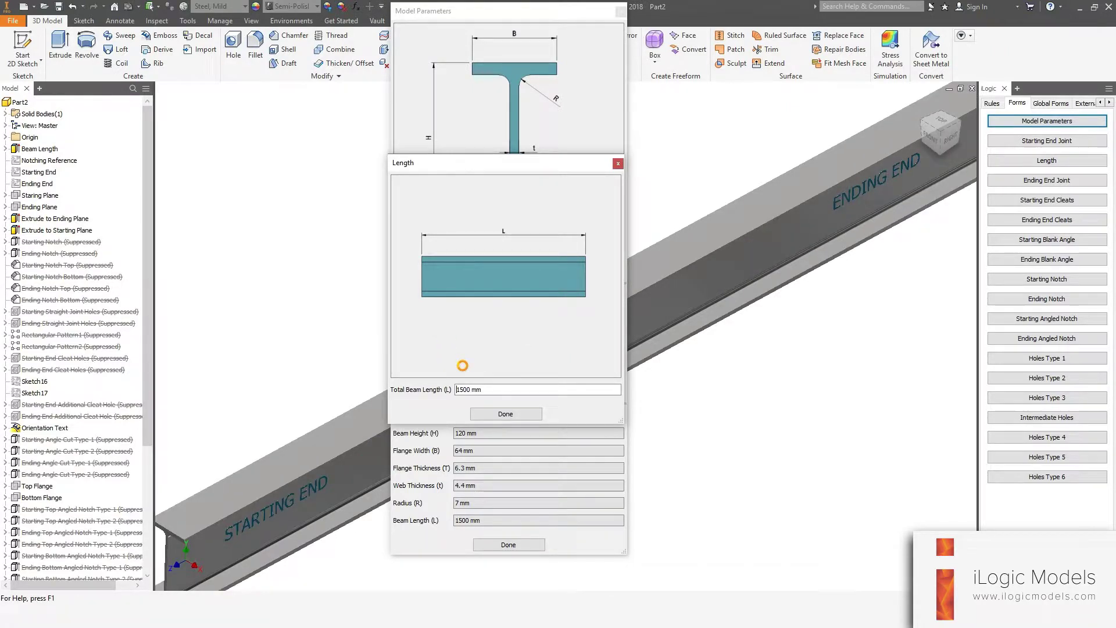
{"action": "left_click", "coordinate": [490, 412]}
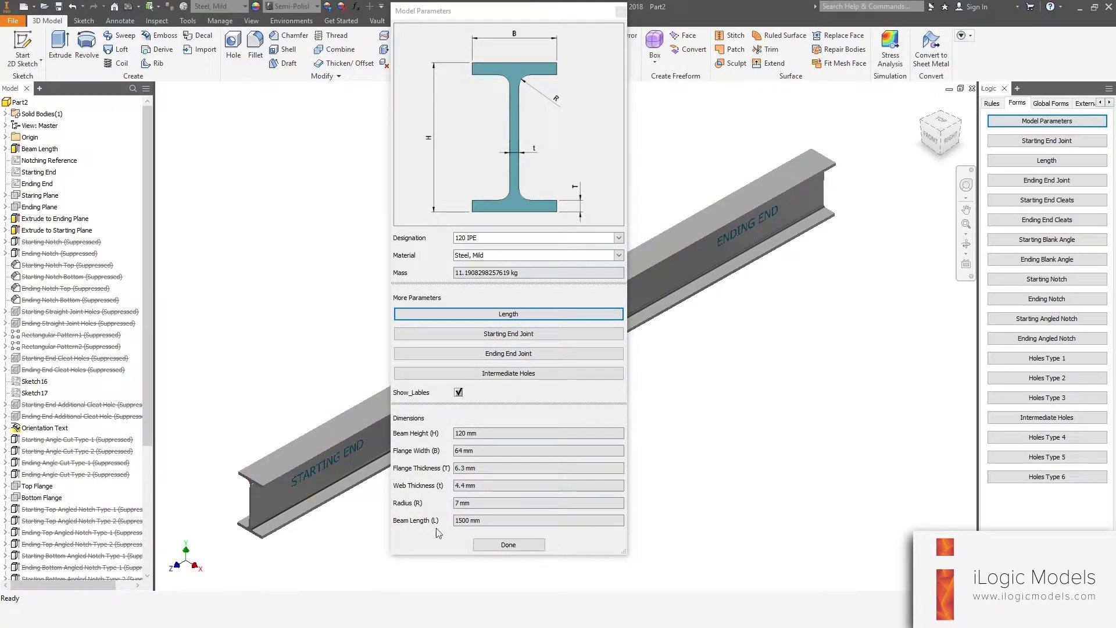
{"action": "middle_click_drag", "start_coordinate": [532, 476], "coordinate": [511, 334], "text": "shift"}
{"action": "left_click", "coordinate": [511, 333]}
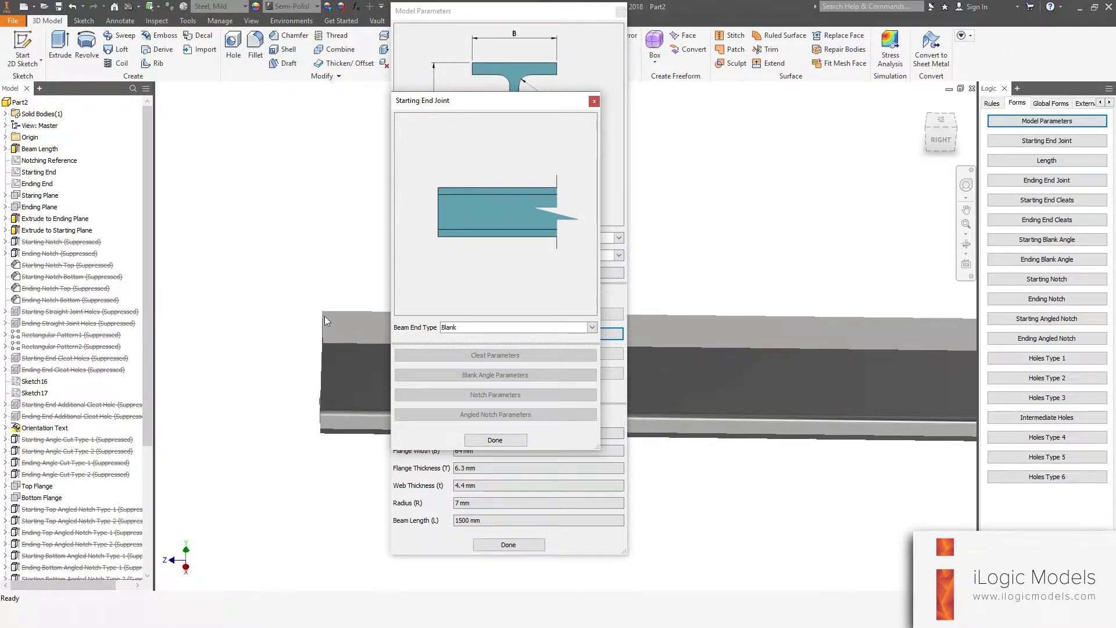
- Switch the starting end from Straight Joint to Blank Angle and show its blank angle parameters
{"action": "left_click", "coordinate": [474, 330]}
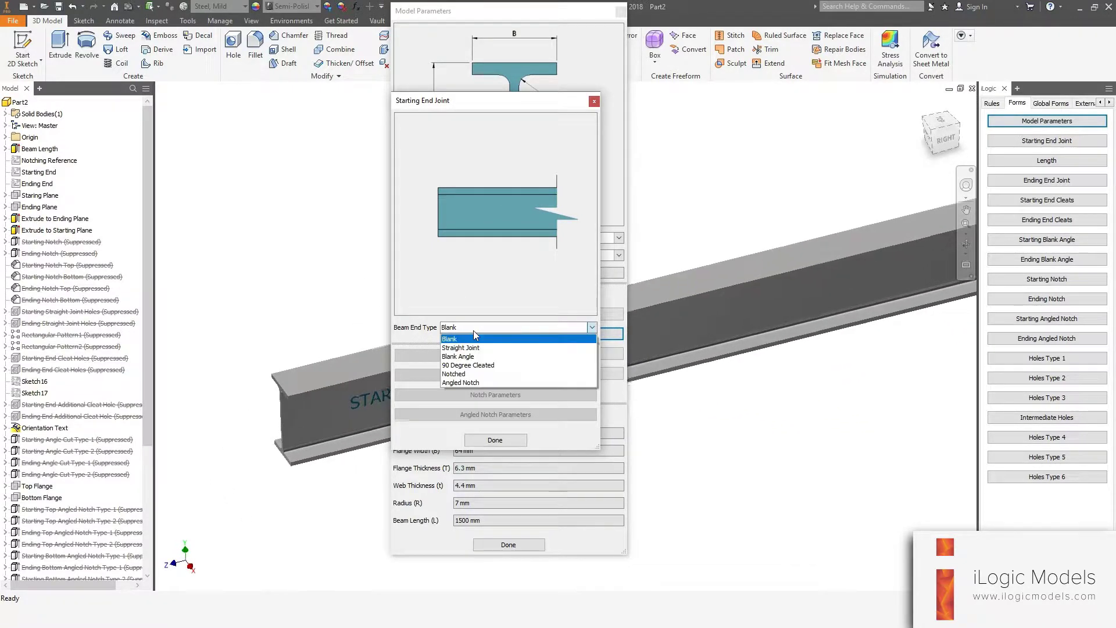
{"action": "left_click", "coordinate": [460, 347]}
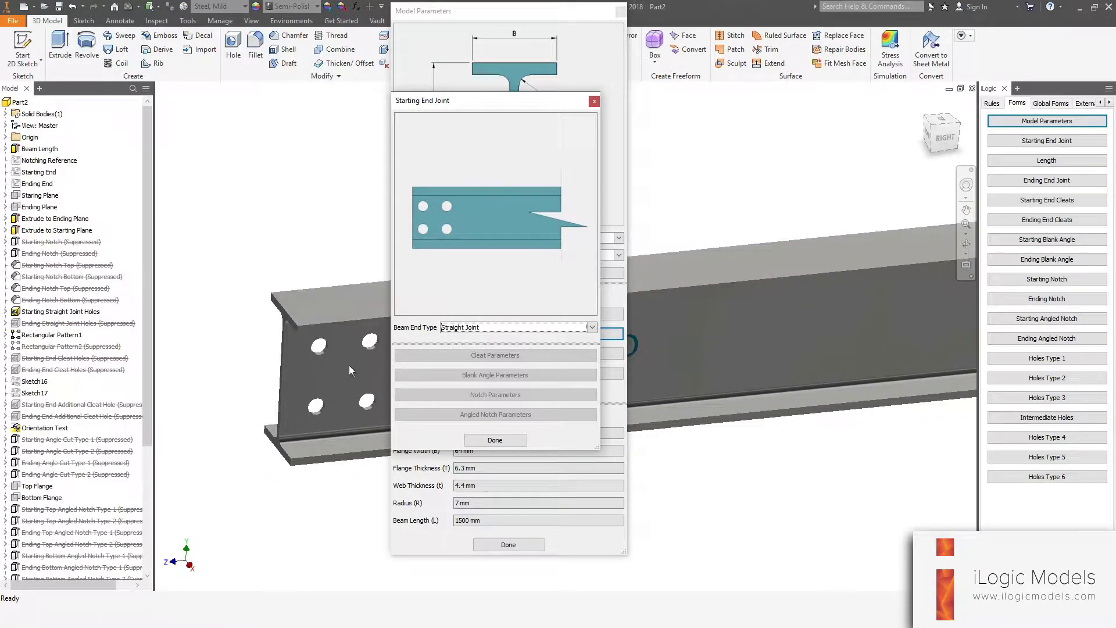
{"action": "left_click", "coordinate": [465, 329]}
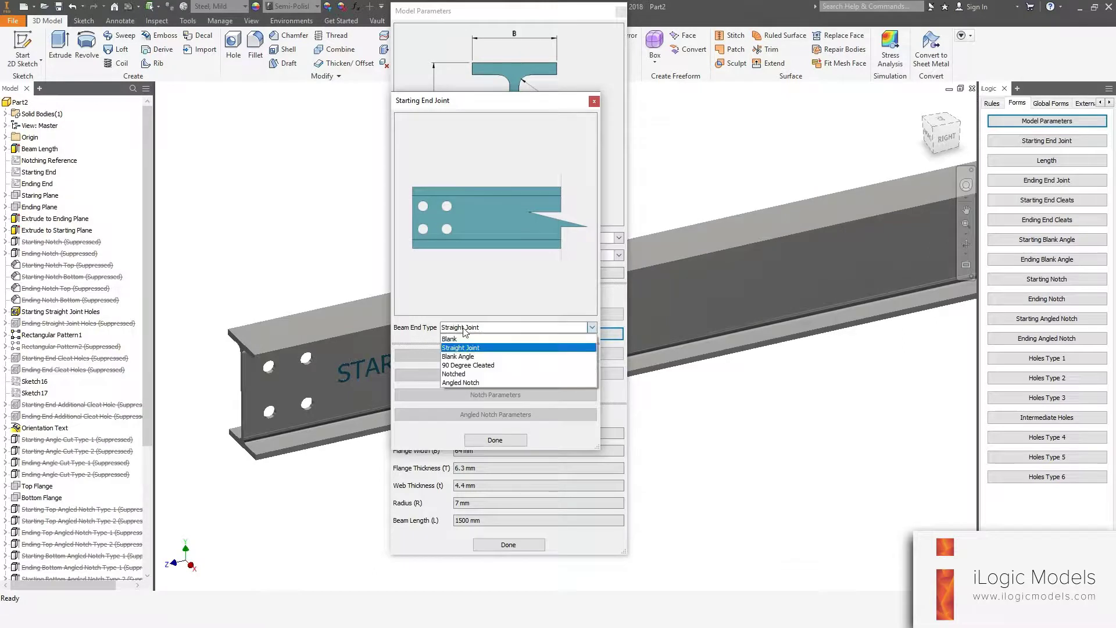
{"action": "left_click", "coordinate": [466, 357]}
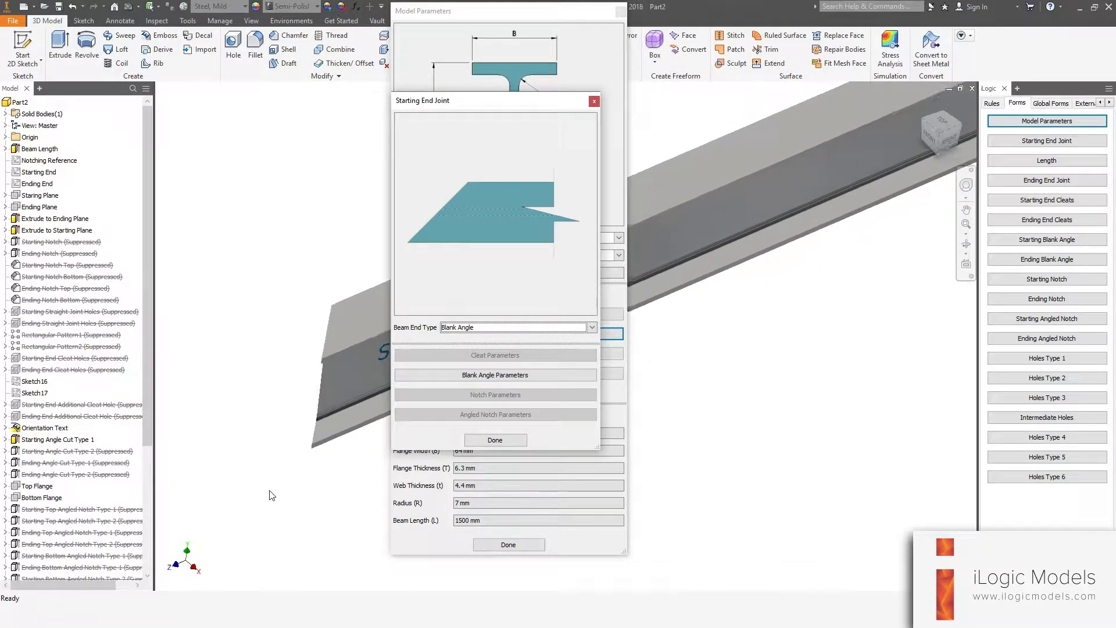
{"action": "left_click", "coordinate": [473, 384]}
{"action": "left_click_drag", "start_coordinate": [524, 170], "coordinate": [474, 166]}
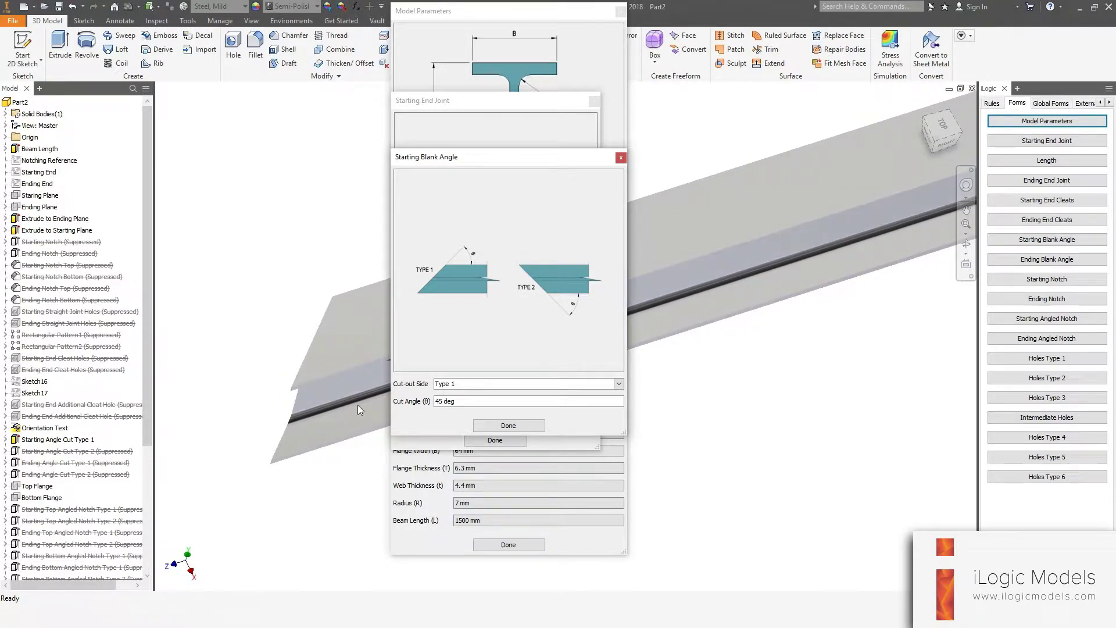
- Set the starting blank angle to the Type 2 cut-out side with a 60 degree cut angle
{"action": "left_click", "coordinate": [459, 383]}
{"action": "left_click", "coordinate": [451, 404]}
{"action": "left_click", "coordinate": [462, 402]}
{"action": "type", "text": "60"}
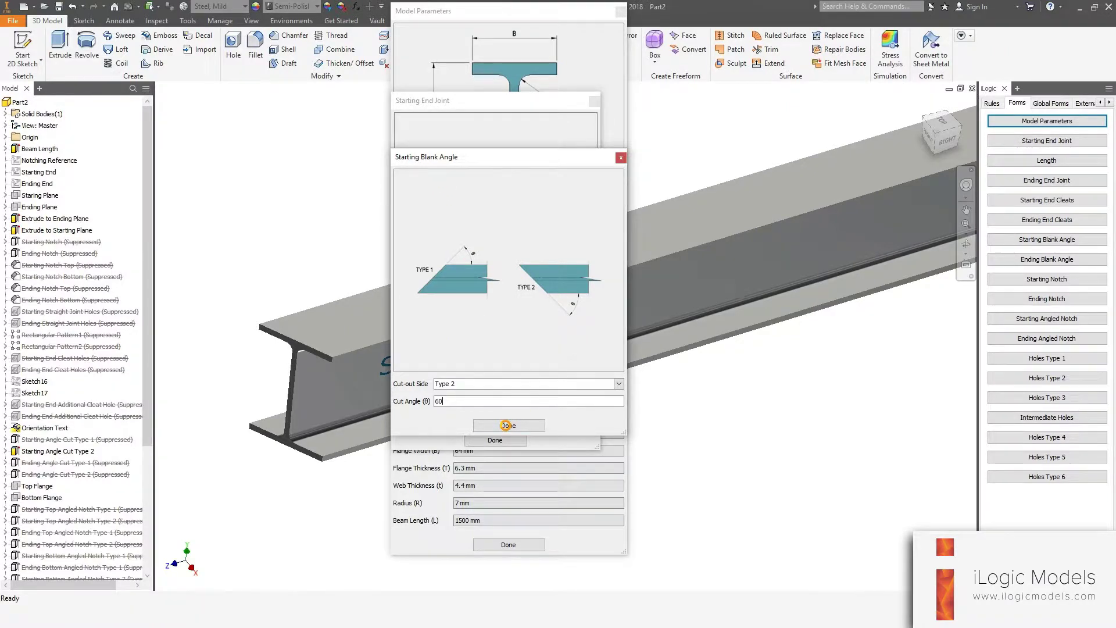
{"action": "left_click", "coordinate": [506, 426]}
{"action": "left_click", "coordinate": [468, 330]}
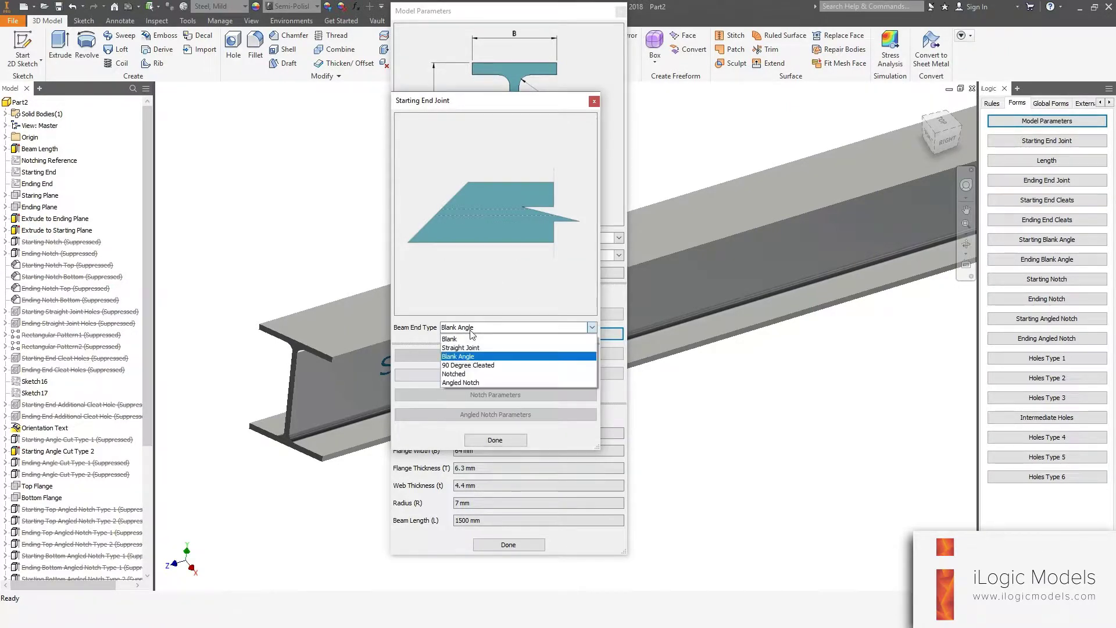
- Change the starting end to 90 Degree Cleated and bring up its cleat parameters
{"action": "left_click", "coordinate": [469, 366]}
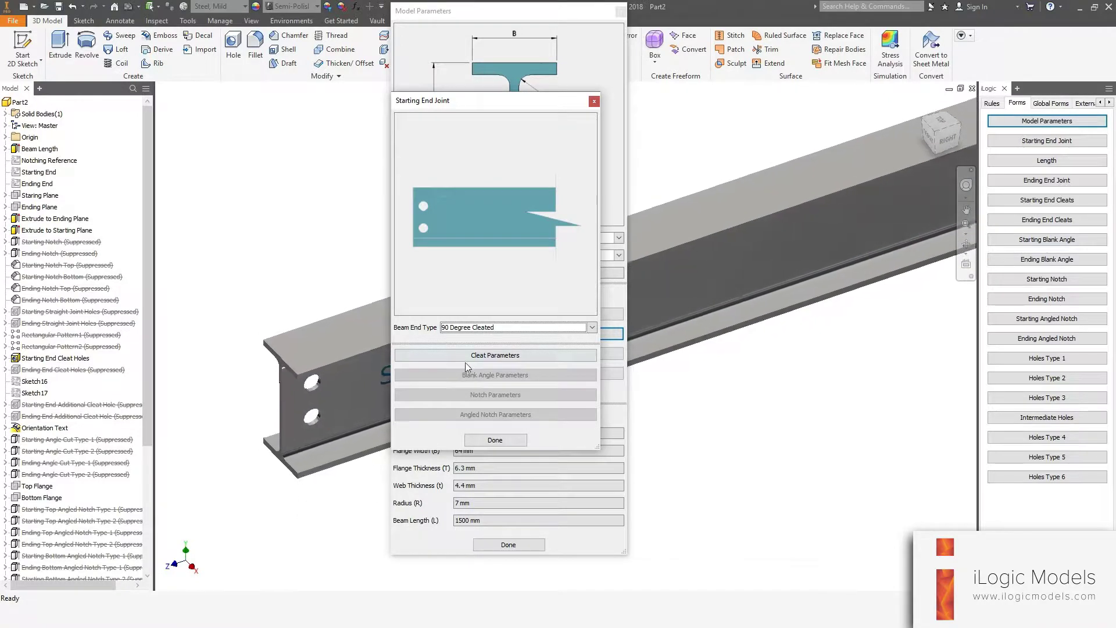
{"action": "left_click", "coordinate": [481, 357]}
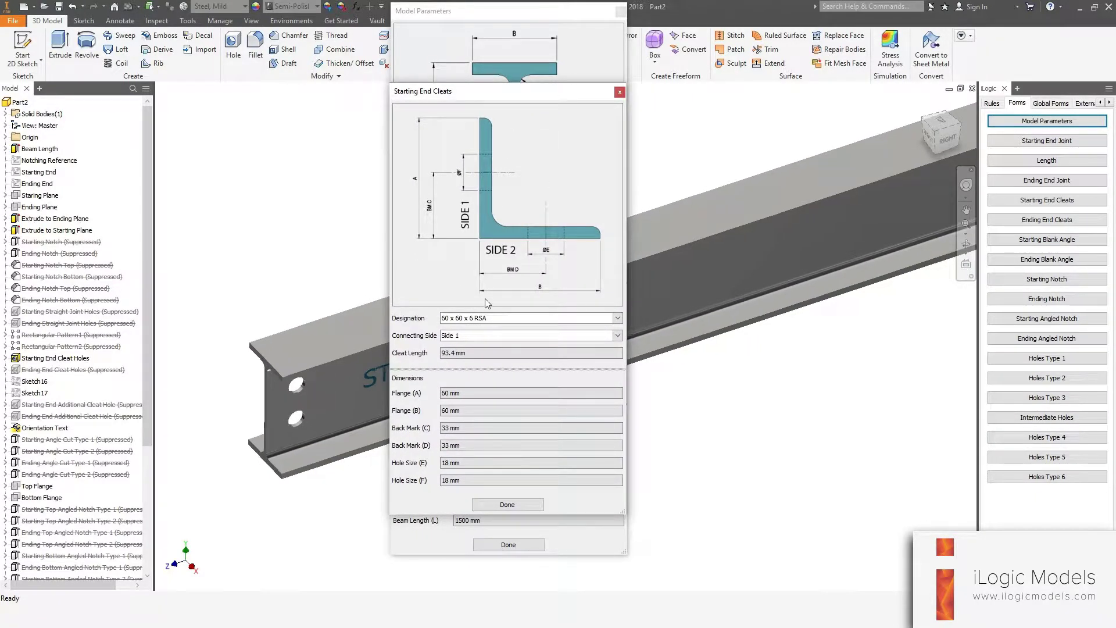
- Choose a 50 x 50 x 6 RSA cleat designation and connect it on Side 2
{"action": "left_click", "coordinate": [463, 319]}
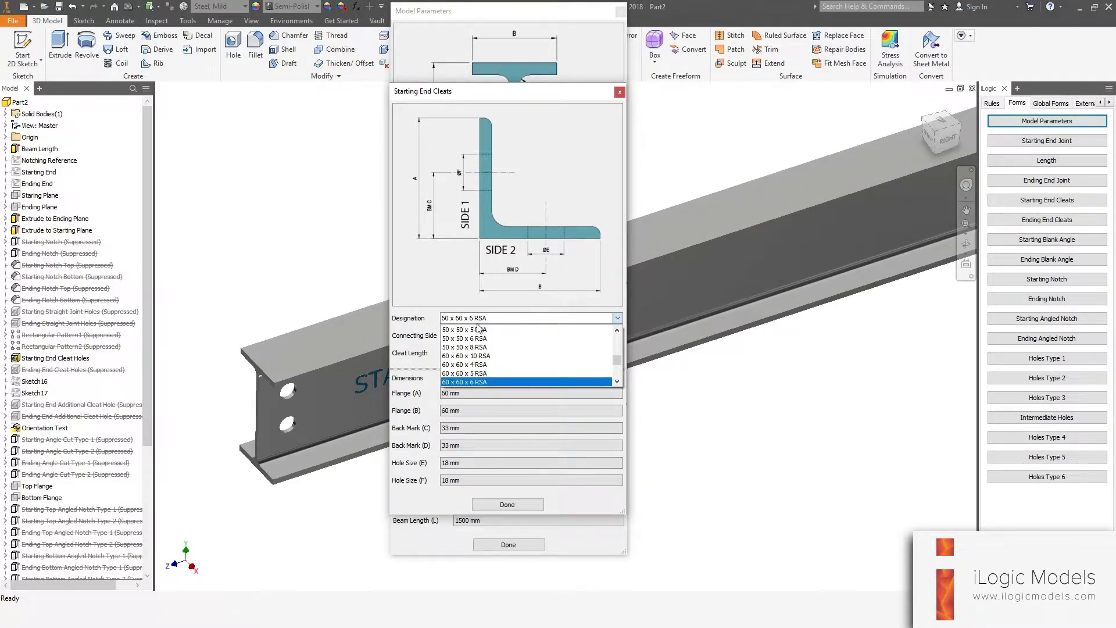
{"action": "scroll", "coordinate": [483, 328], "scroll_direction": "up", "scroll_amount": 2}
{"action": "left_click", "coordinate": [468, 343]}
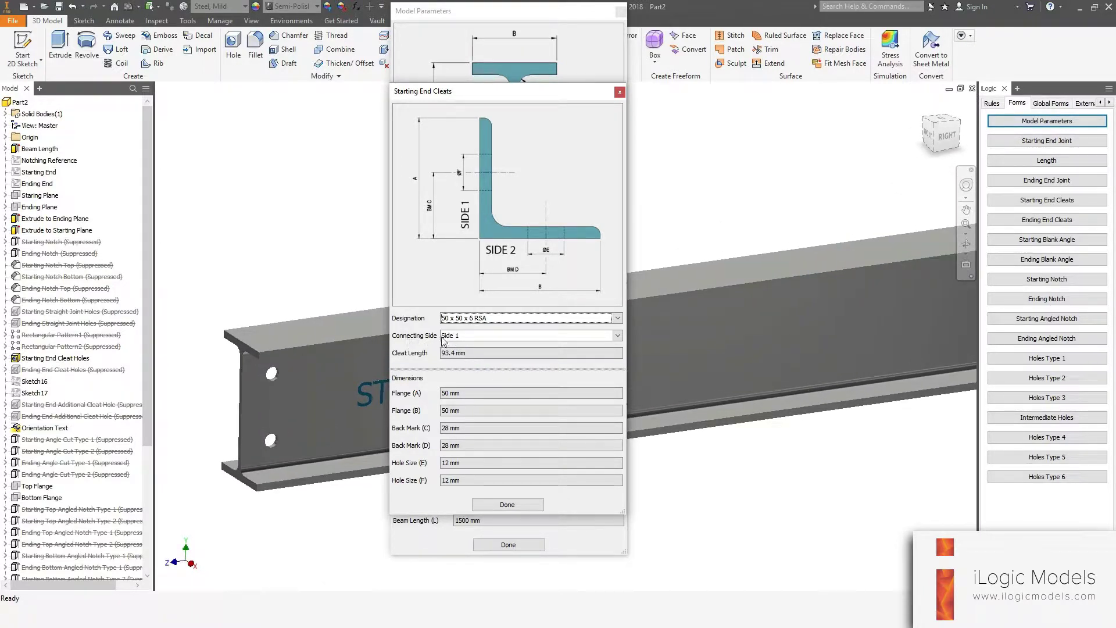
{"action": "left_click", "coordinate": [474, 338]}
{"action": "left_click", "coordinate": [470, 333]}
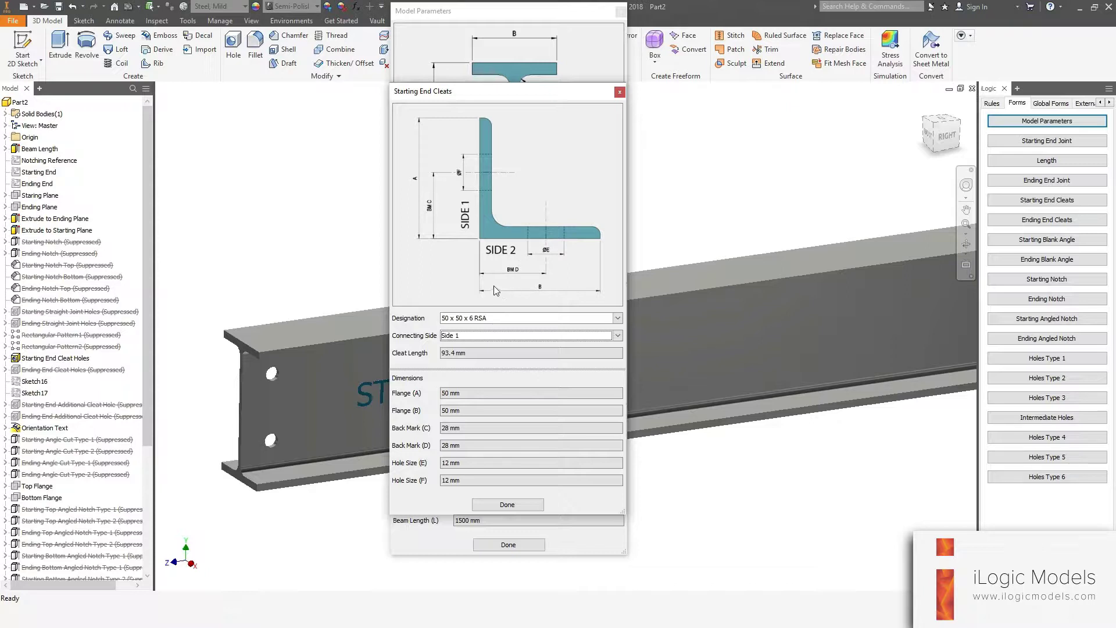
{"action": "left_click", "coordinate": [469, 333]}
{"action": "left_click", "coordinate": [457, 356]}
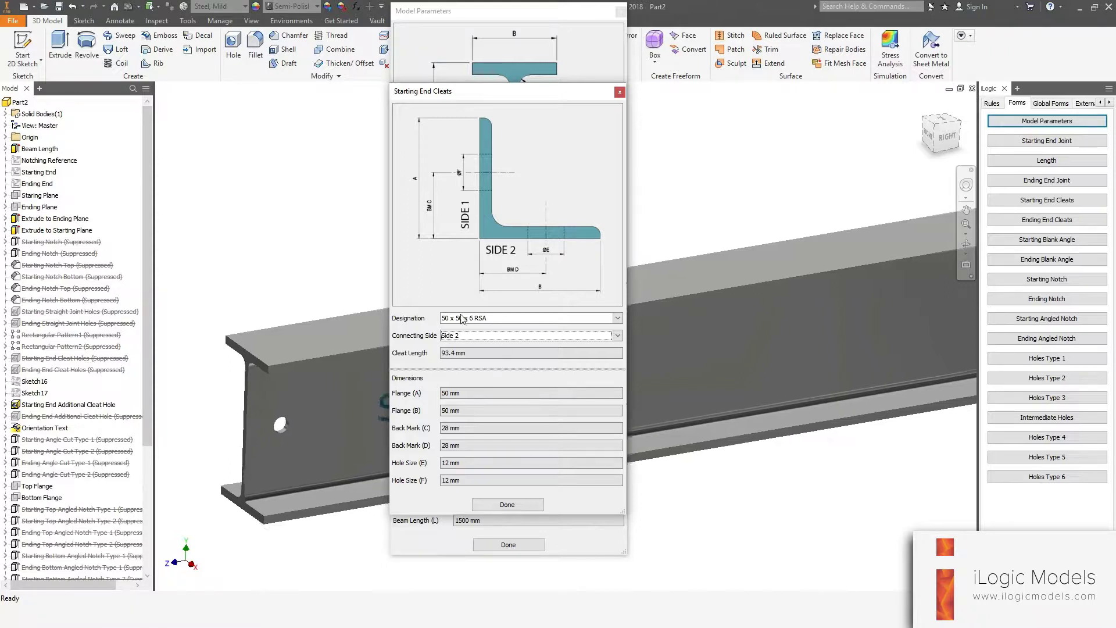
- Return the cleat's connecting side to Side 1 and check its length and Back Mark (D) values
{"action": "left_click", "coordinate": [454, 337]}
{"action": "left_click", "coordinate": [457, 347]}
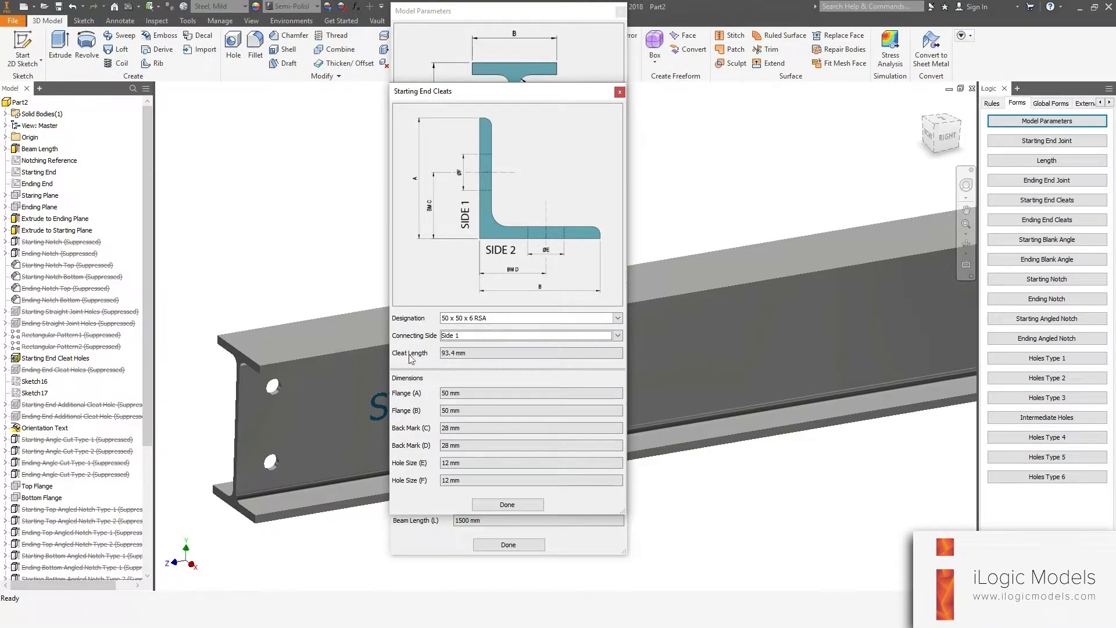
{"action": "left_click_drag", "start_coordinate": [463, 352], "coordinate": [445, 360]}
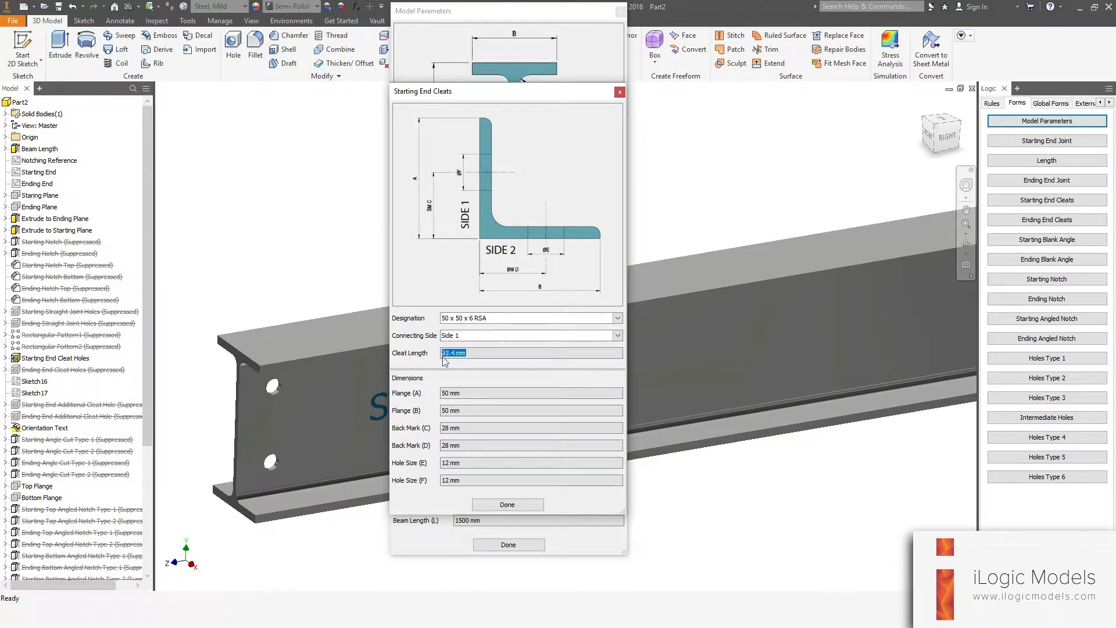
{"action": "left_click", "coordinate": [456, 360]}
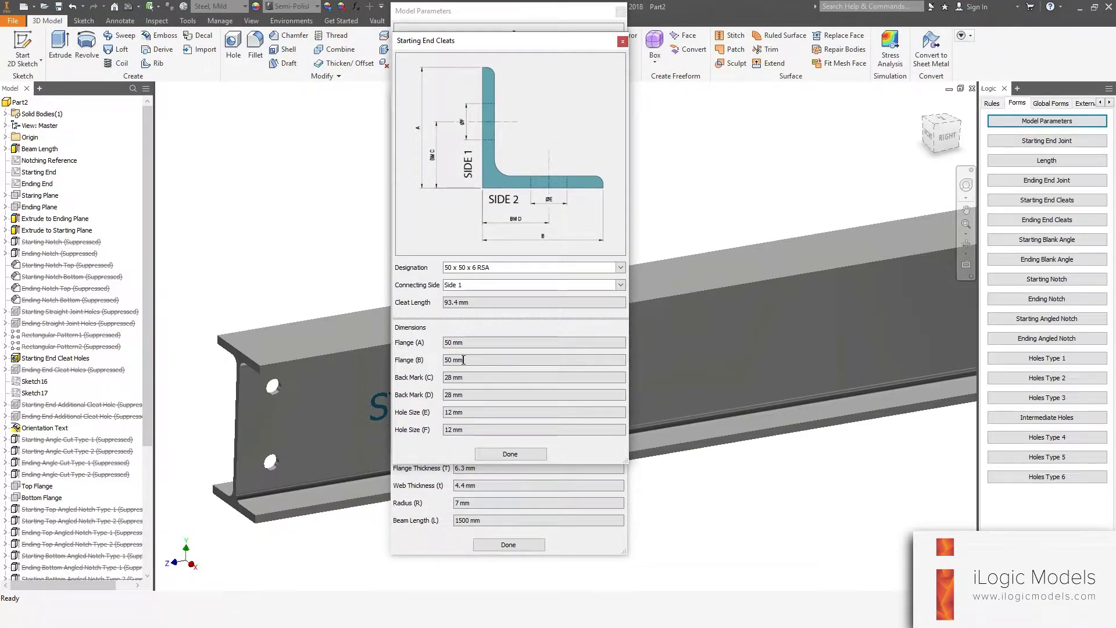
{"action": "left_click", "coordinate": [486, 396]}
- Orbit the beam to inspect the cleat holes and confirm the cleat settings
{"action": "middle_click_drag", "start_coordinate": [372, 384], "coordinate": [310, 374], "text": "shift"}
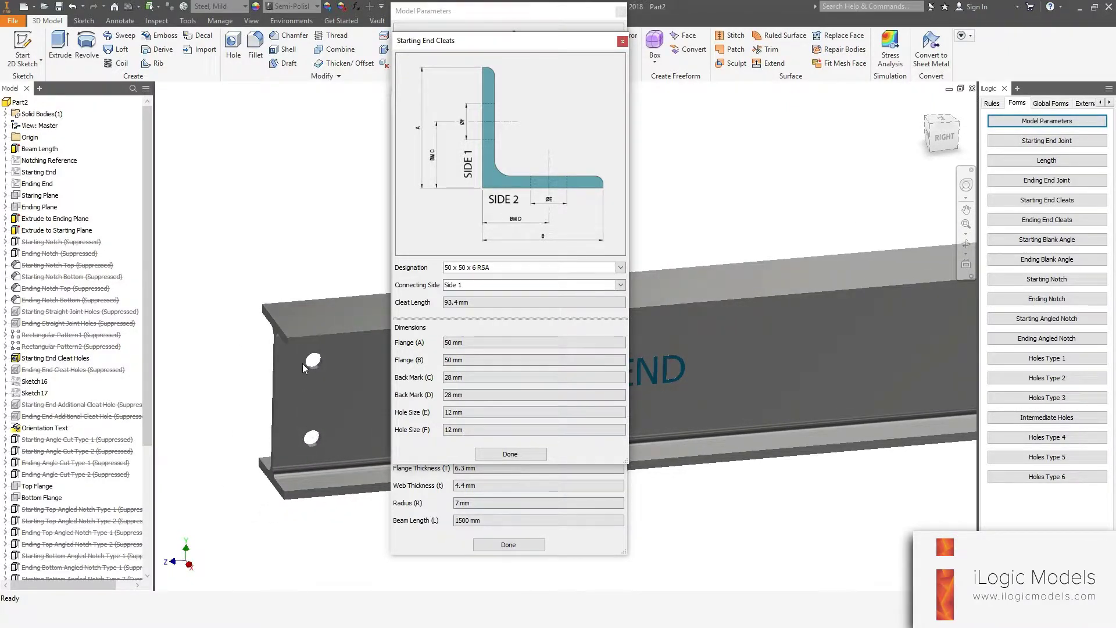
{"action": "middle_click_drag", "start_coordinate": [314, 369], "coordinate": [473, 351], "text": "shift"}
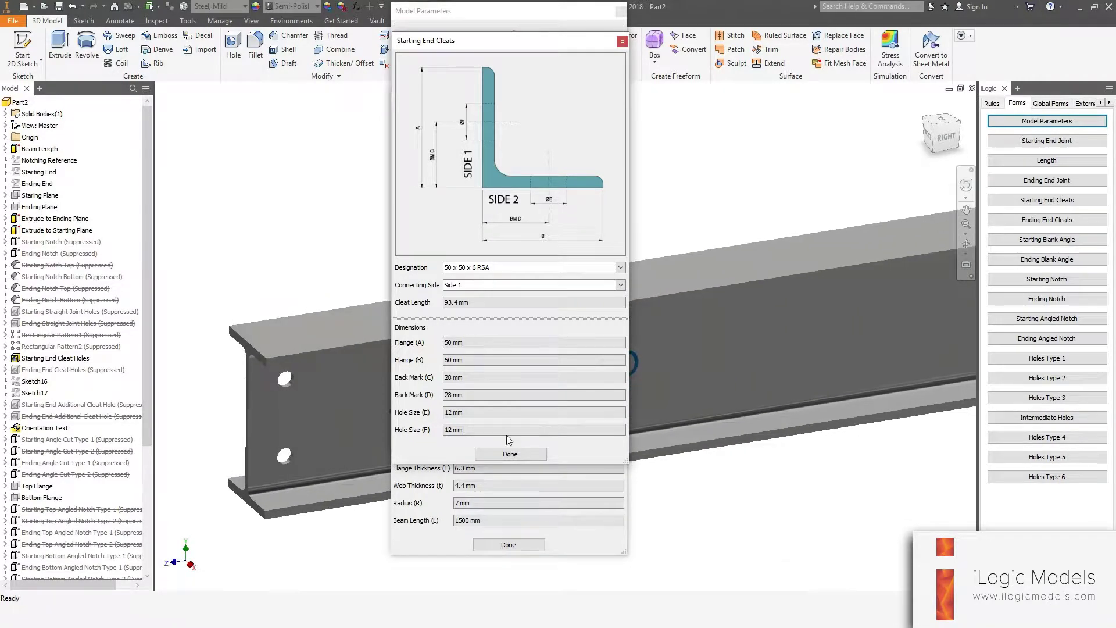
{"action": "left_click", "coordinate": [510, 454]}
{"action": "left_click", "coordinate": [474, 329]}
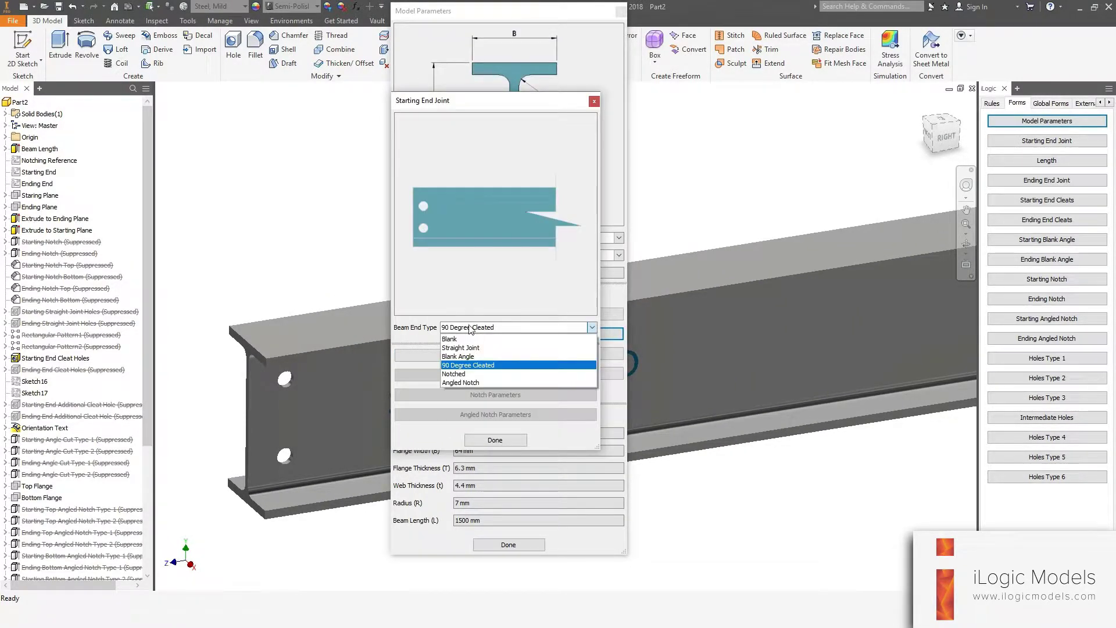
- Keep 90 Degree Cleated as the starting end type and reconfirm its cleat settings
{"action": "left_click", "coordinate": [467, 367]}
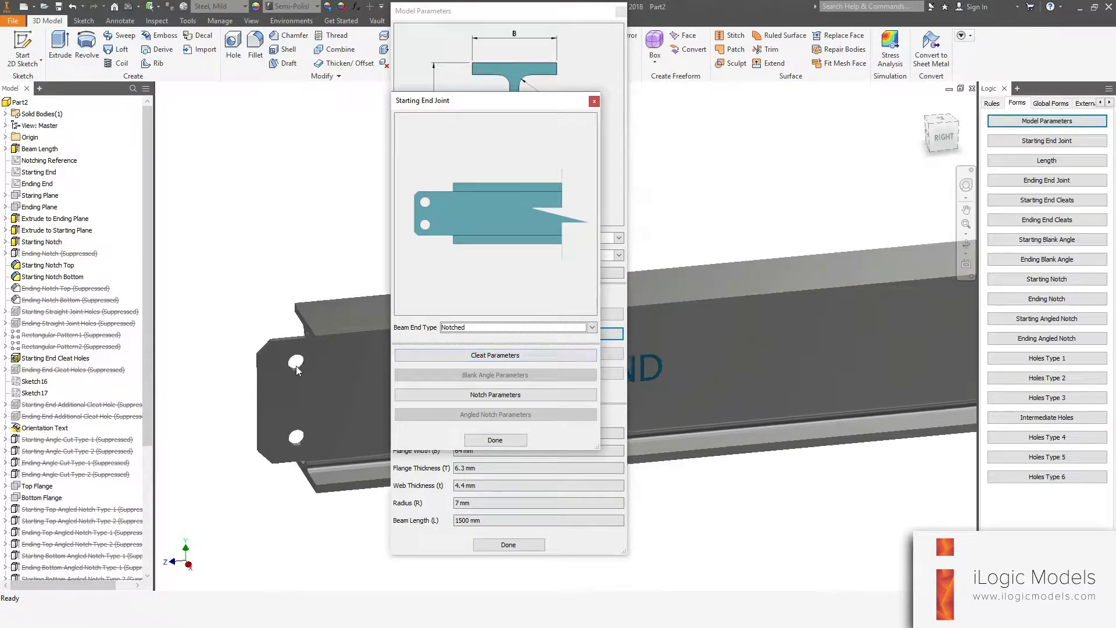
{"action": "left_click", "coordinate": [482, 356]}
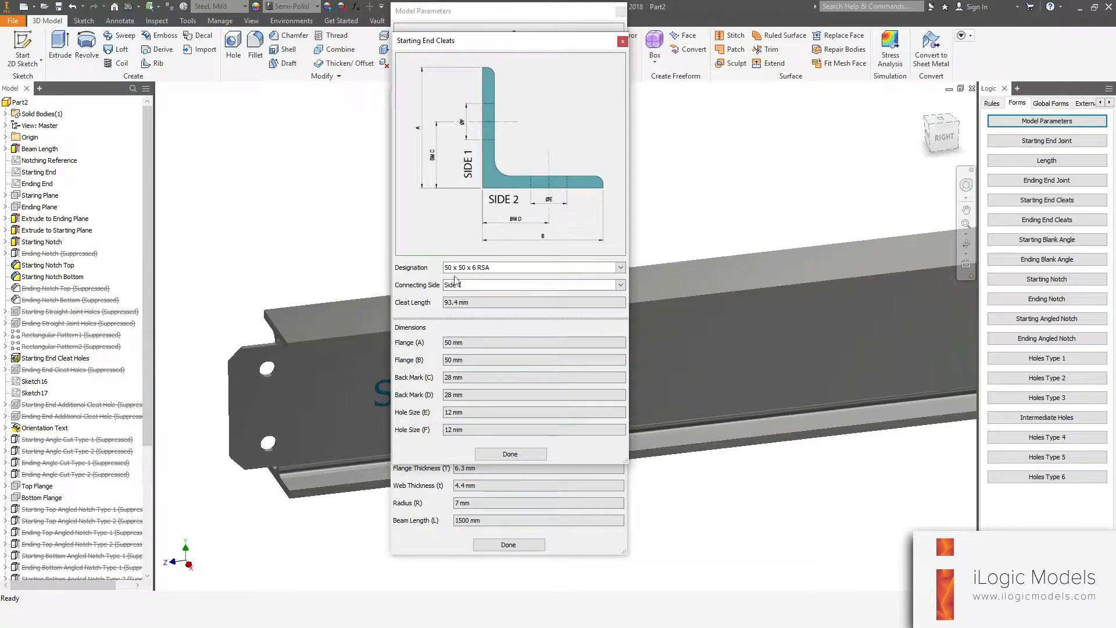
{"action": "left_click", "coordinate": [505, 453]}
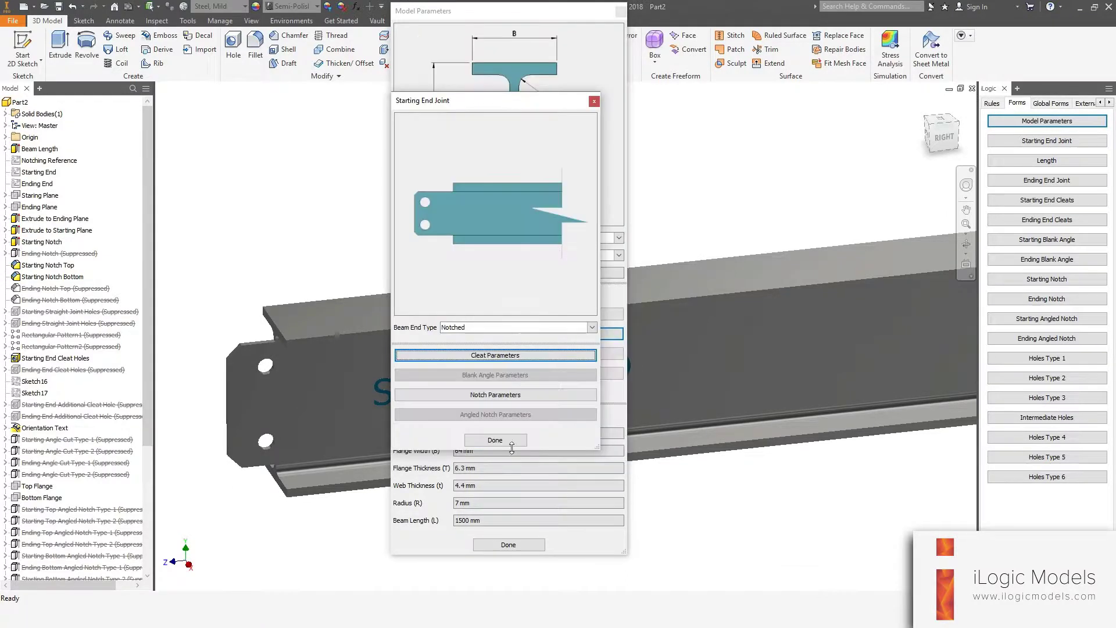
- Set the starting notch's connecting beam designation to 160 IPE
{"action": "left_click", "coordinate": [477, 395]}
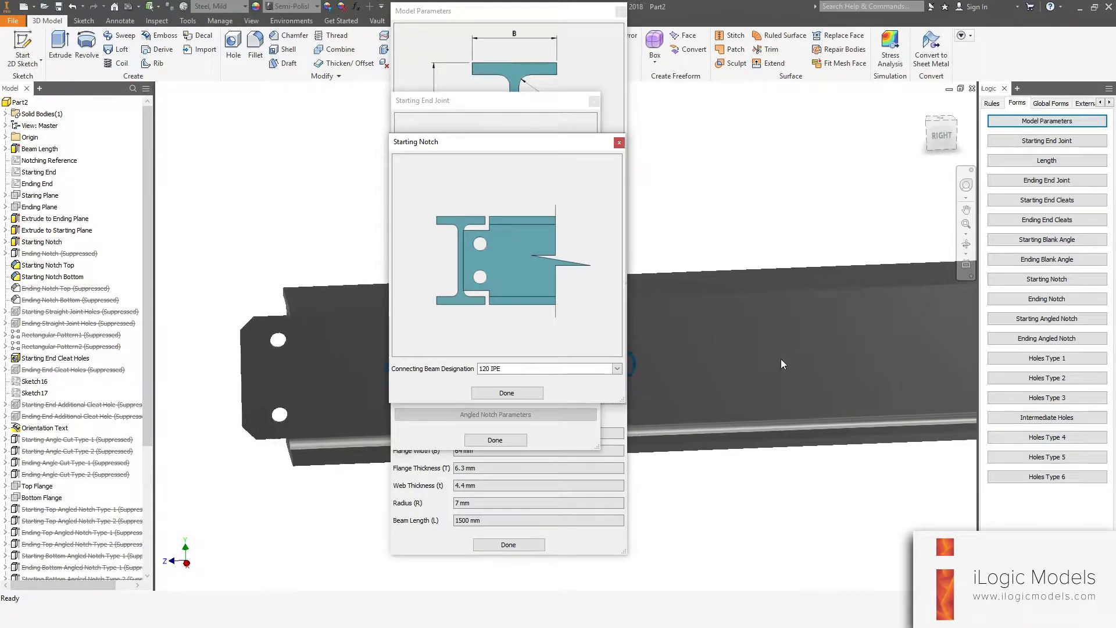
{"action": "left_click", "coordinate": [516, 370]}
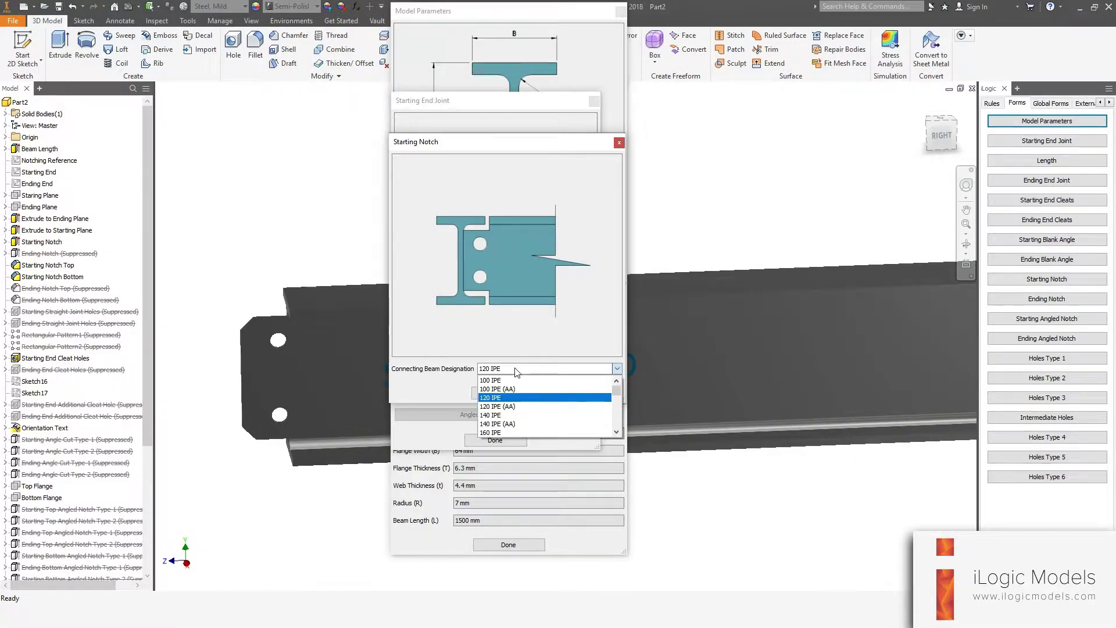
{"action": "left_click", "coordinate": [503, 433]}
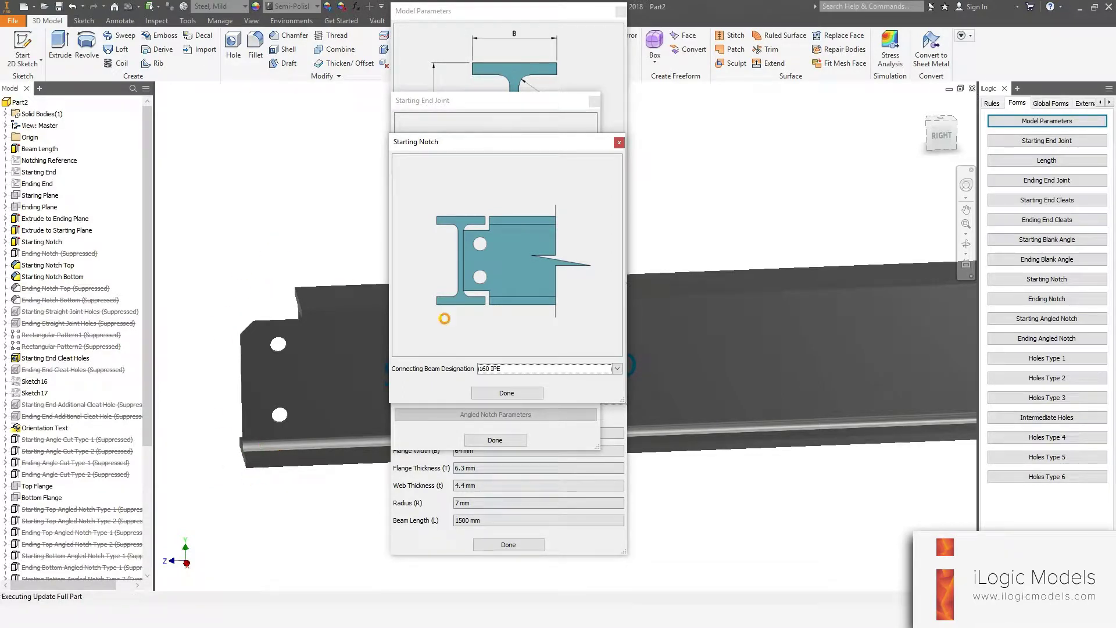
{"action": "left_click", "coordinate": [507, 393]}
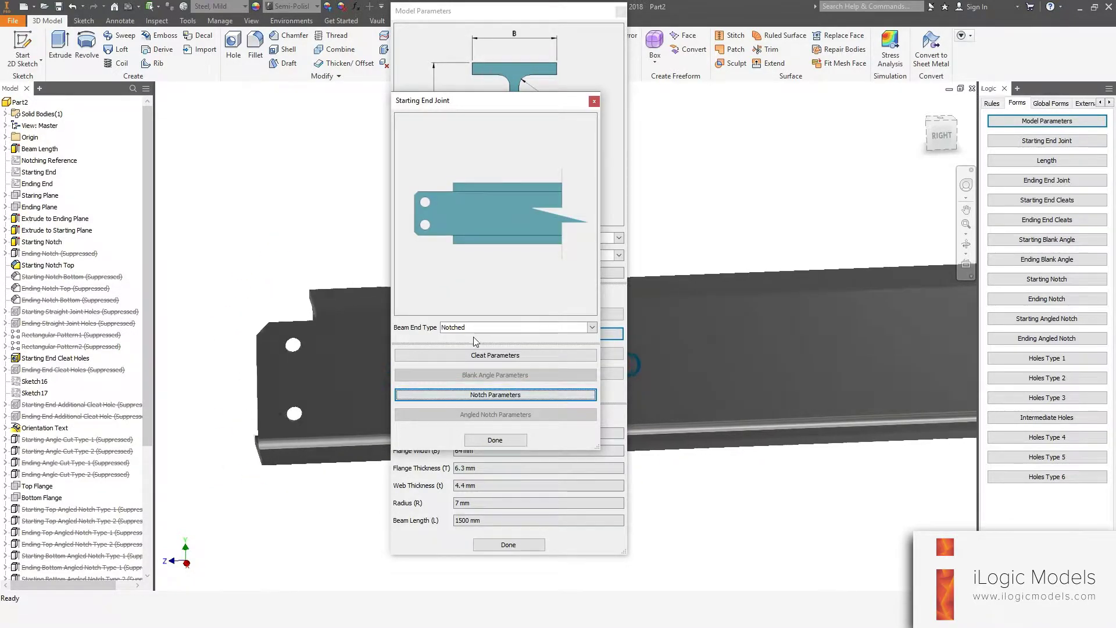
{"action": "left_click", "coordinate": [474, 328]}
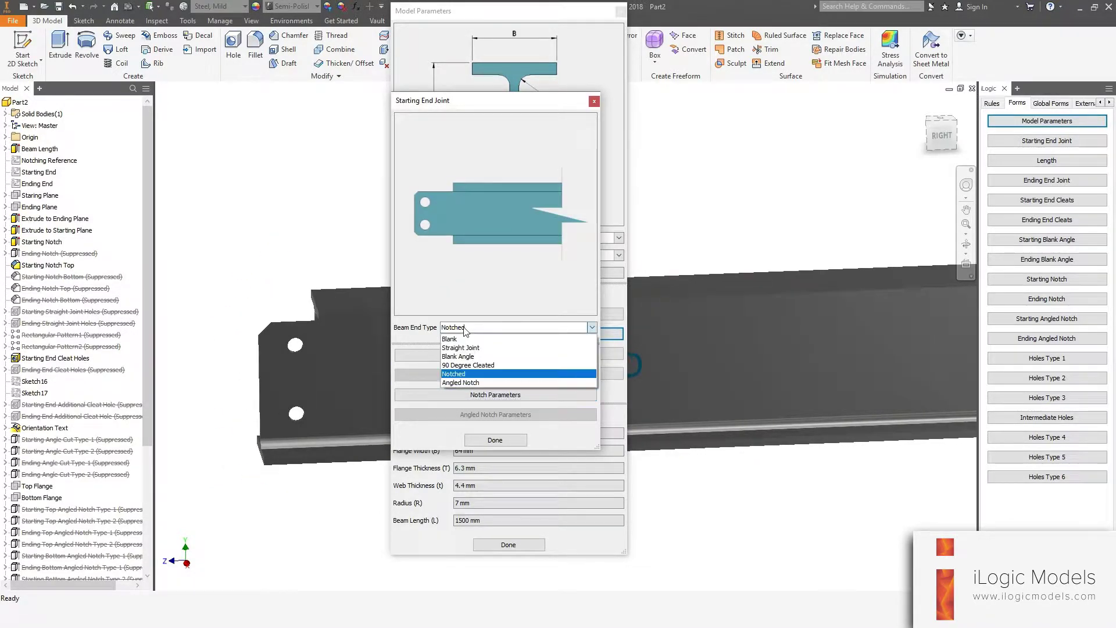
- Make the starting end an Angled Notch, Type 2 cut-out at 45 degrees, and confirm both forms
{"action": "left_click", "coordinate": [472, 383]}
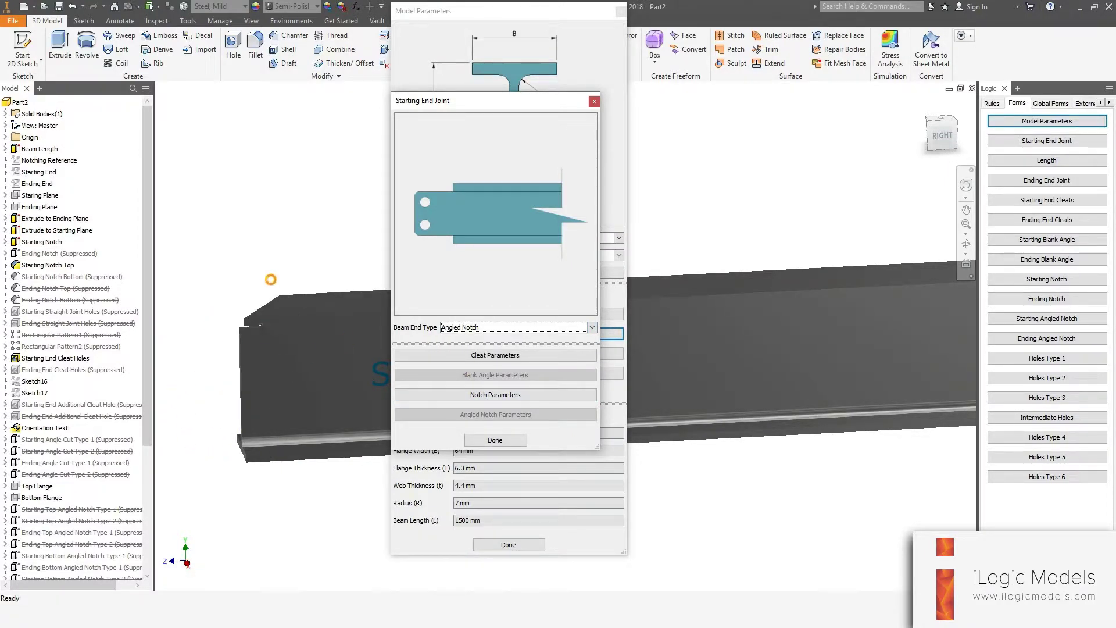
{"action": "middle_click_drag", "start_coordinate": [316, 221], "coordinate": [335, 384], "text": "shift"}
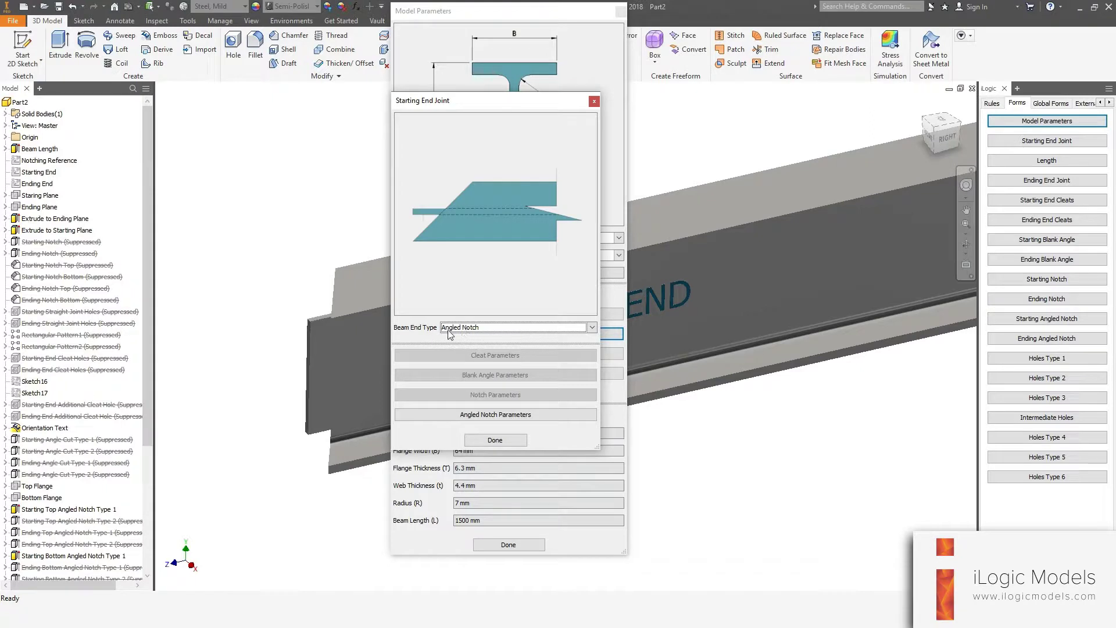
{"action": "left_click", "coordinate": [471, 414]}
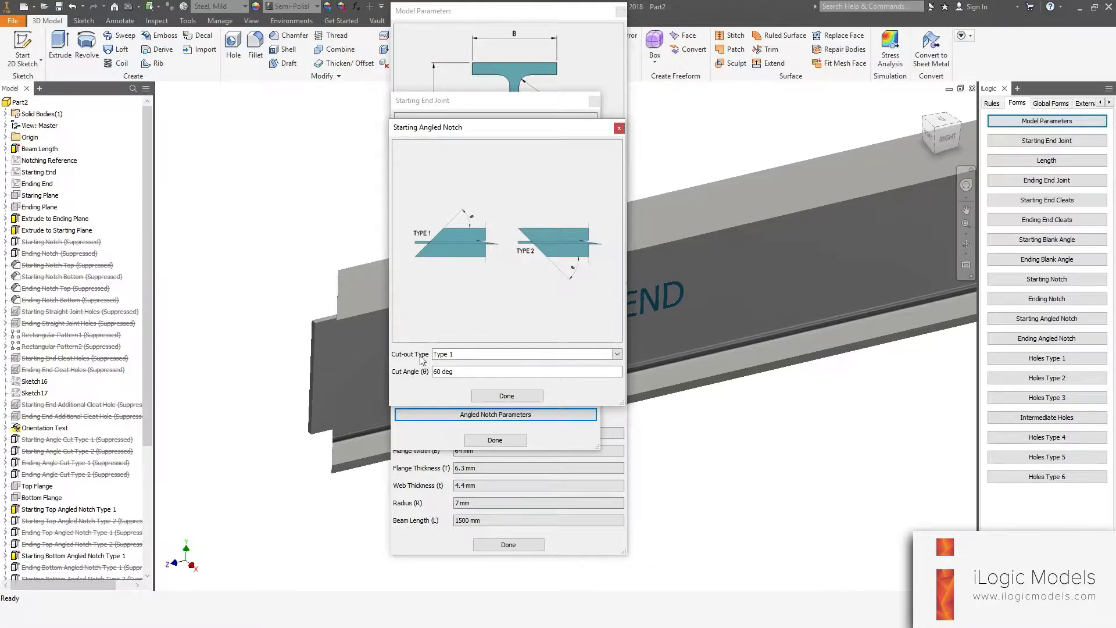
{"action": "left_click", "coordinate": [442, 353]}
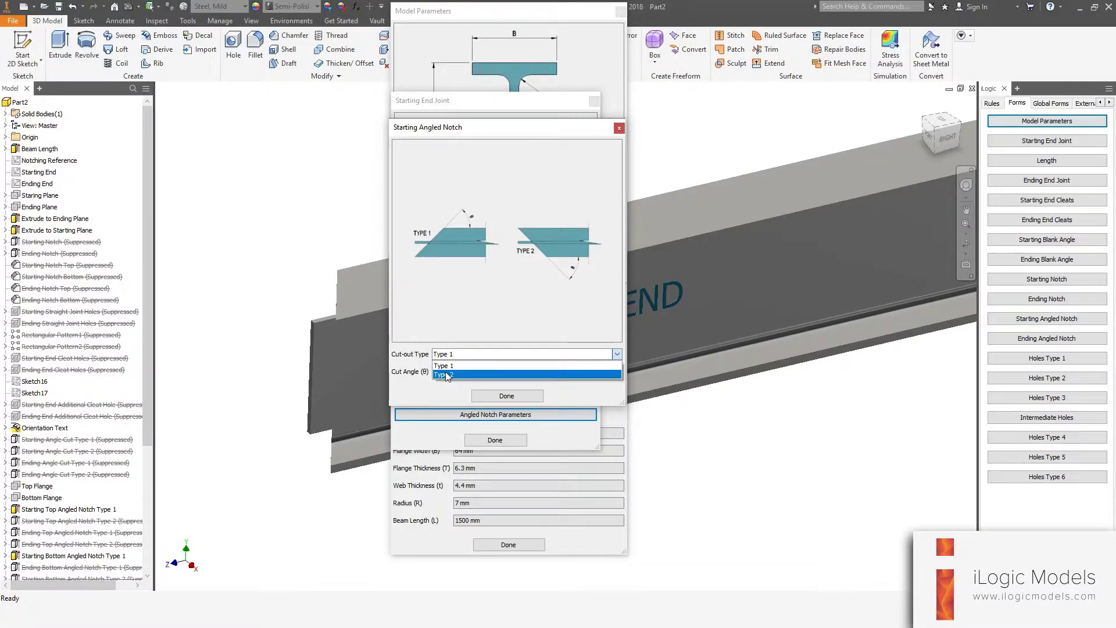
{"action": "left_click", "coordinate": [445, 371]}
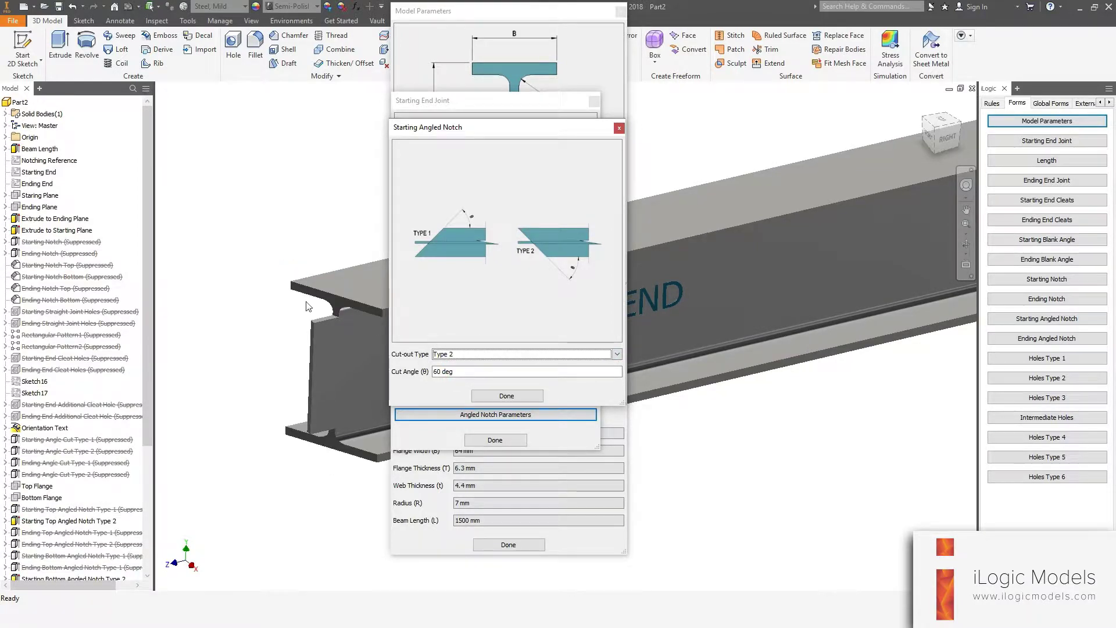
{"action": "triple_click", "coordinate": [497, 375]}
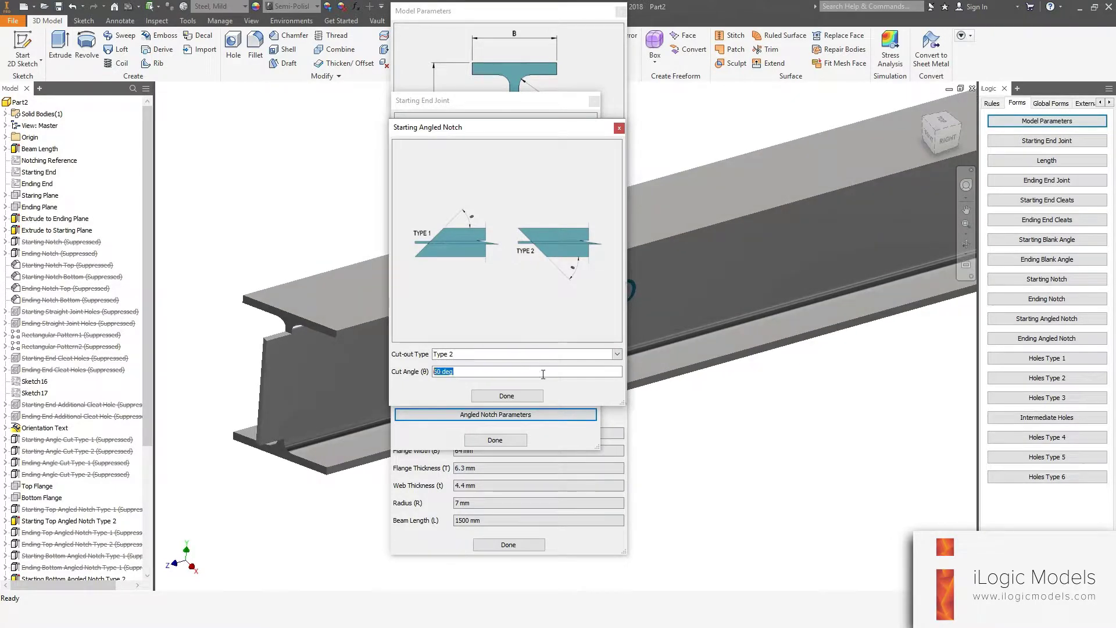
{"action": "type", "text": "4"}
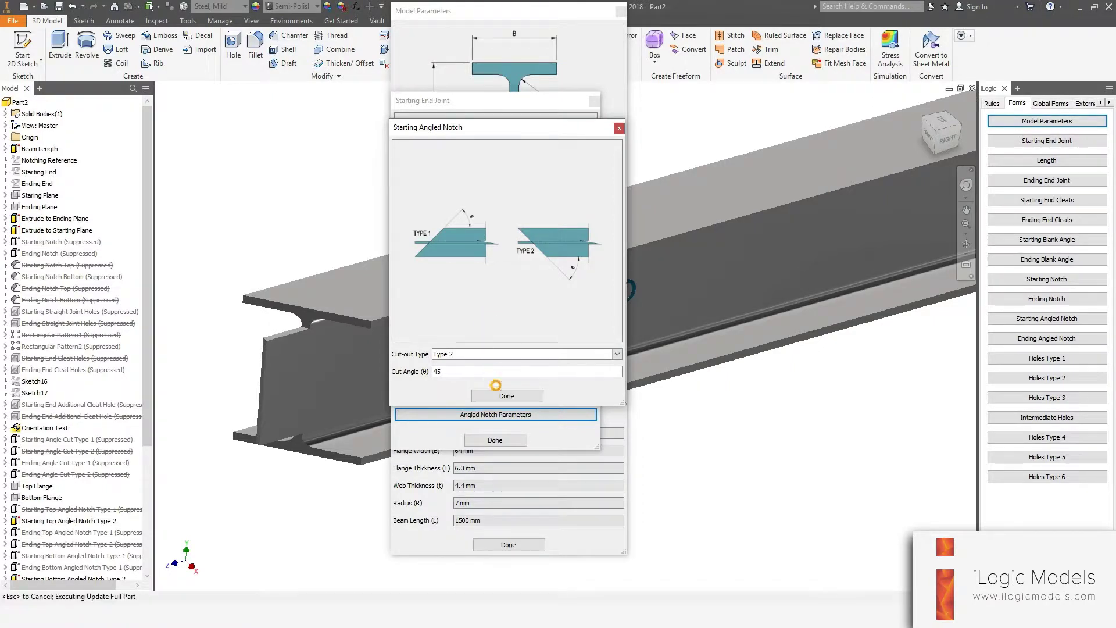
{"action": "left_click", "coordinate": [506, 396]}
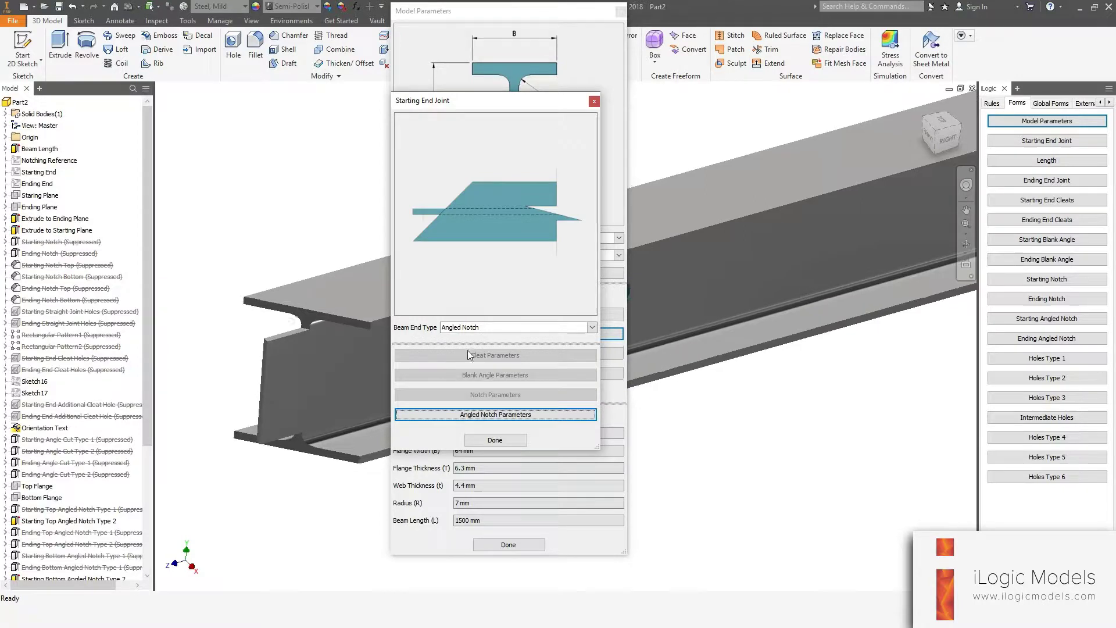
{"action": "left_click", "coordinate": [495, 440]}
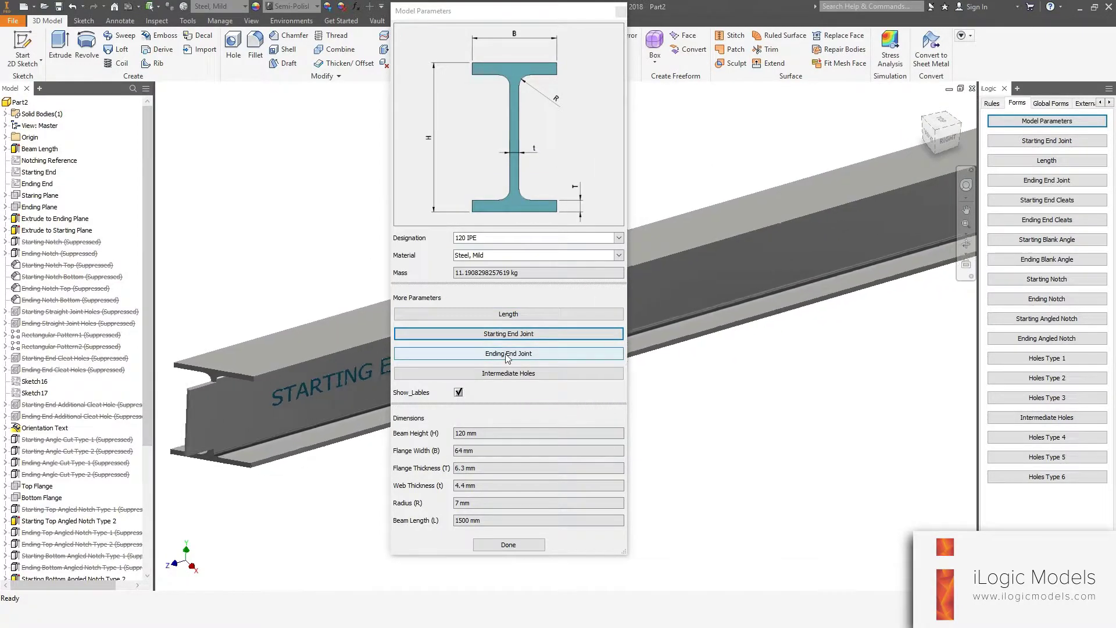
- Leave the ending end joint Blank and bring up the Intermediate Holes options
{"action": "left_click", "coordinate": [507, 349]}
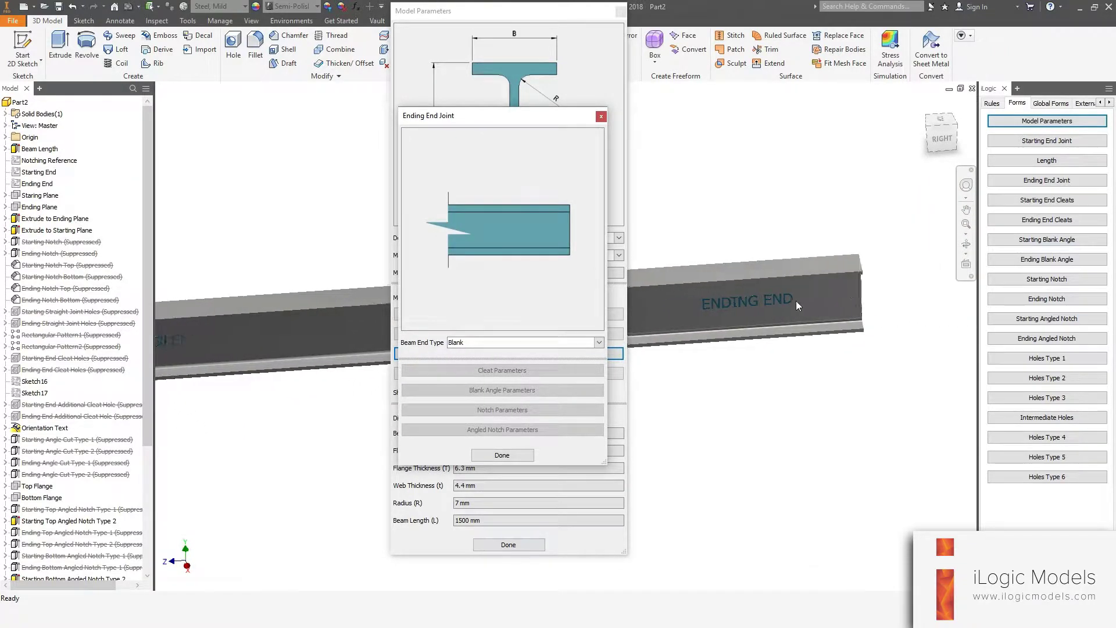
{"action": "left_click", "coordinate": [501, 455]}
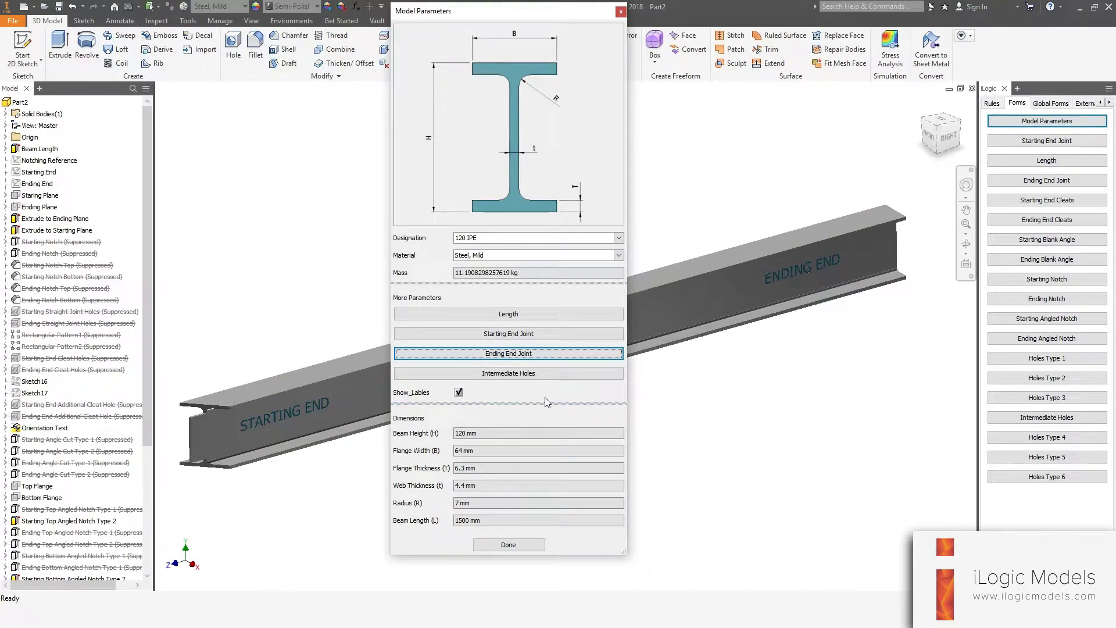
{"action": "left_click", "coordinate": [464, 374]}
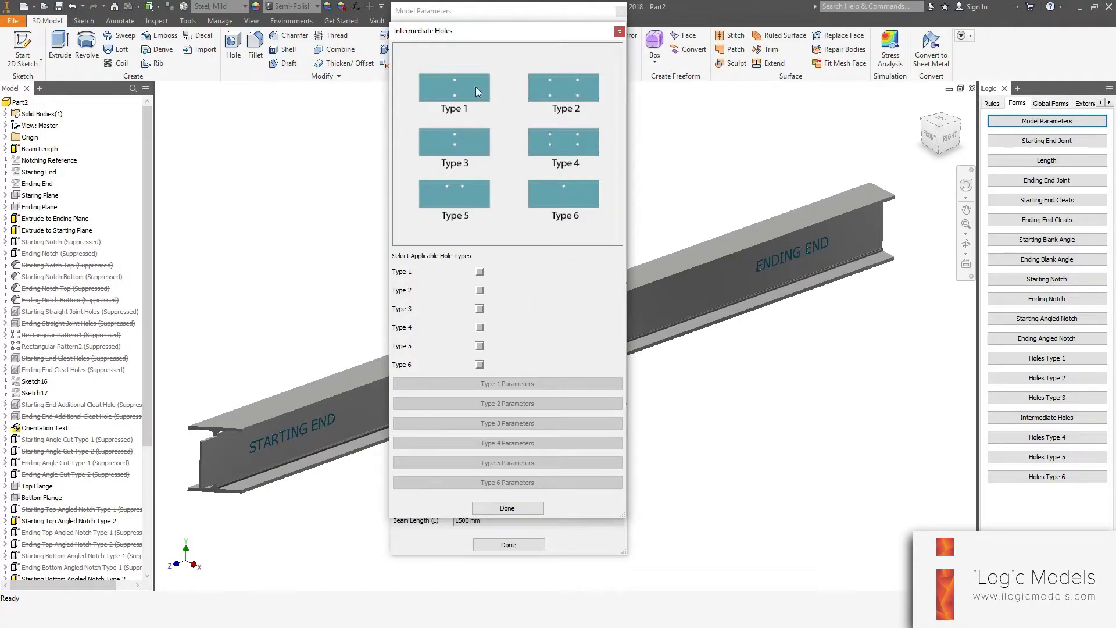
- Enable Type 1 intermediate holes with pitch quantity 5 and a 200 mm offset from start
{"action": "left_click", "coordinate": [479, 272]}
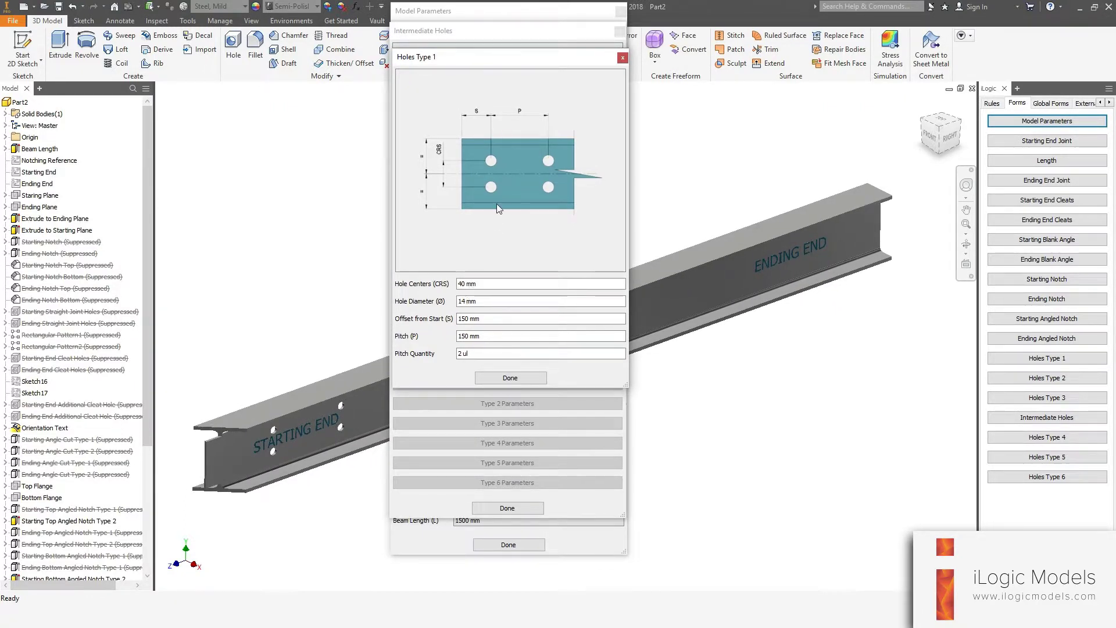
{"action": "left_click", "coordinate": [464, 354]}
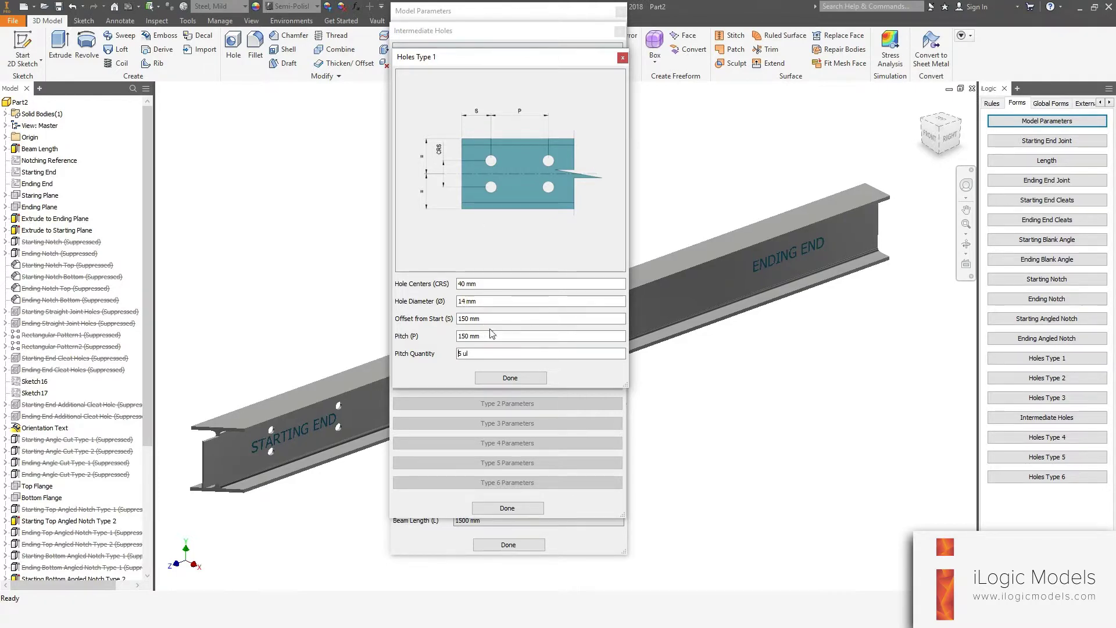
{"action": "left_click_drag", "start_coordinate": [481, 318], "coordinate": [458, 318]}
{"action": "type", "text": "200"}
{"action": "key", "text": "Return"}
{"action": "scroll", "coordinate": [319, 369], "scroll_direction": "up", "scroll_amount": 3}
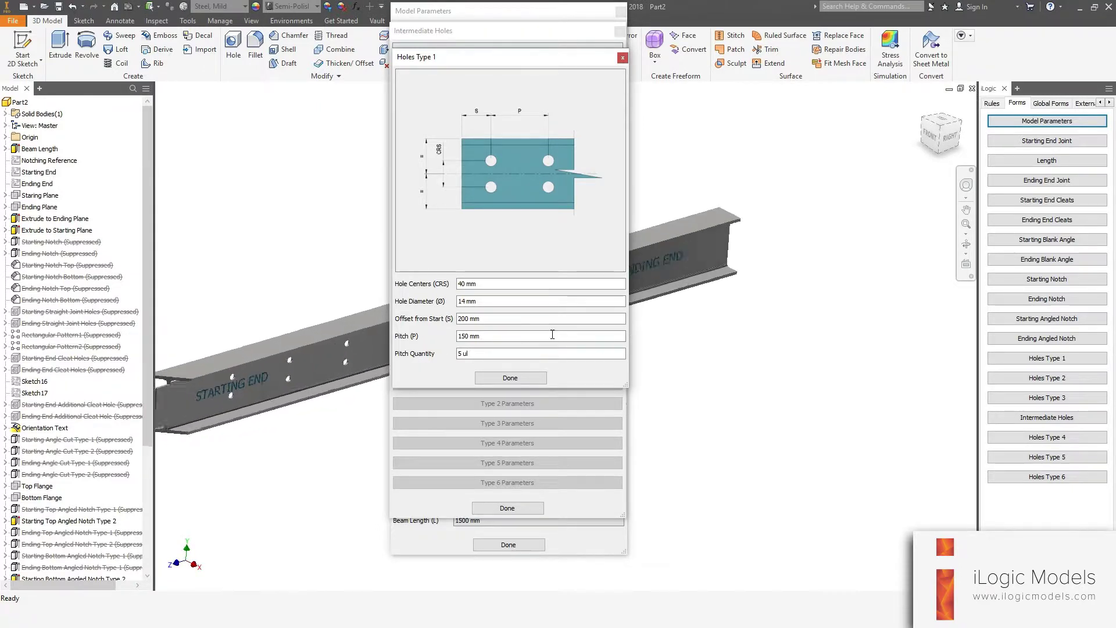
{"action": "left_click", "coordinate": [510, 377]}
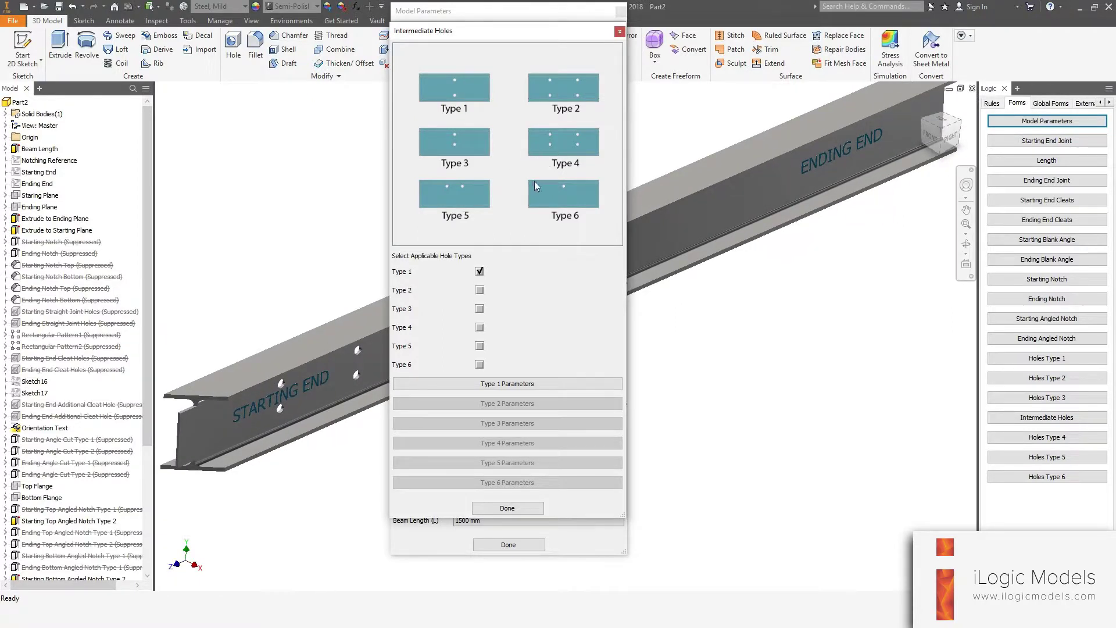
- Enable Type 4 intermediate holes with a 250 mm offset from start and close the hole forms
{"action": "left_click", "coordinate": [479, 326]}
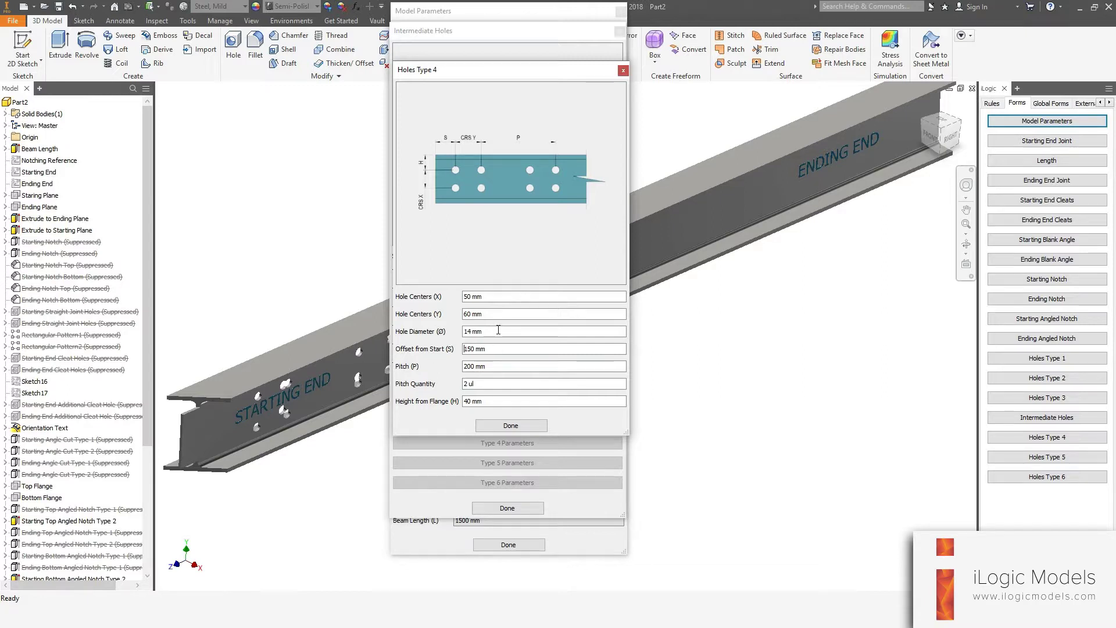
{"action": "left_click_drag", "start_coordinate": [492, 349], "coordinate": [462, 347]}
{"action": "type", "text": "250"}
{"action": "key", "text": "Return"}
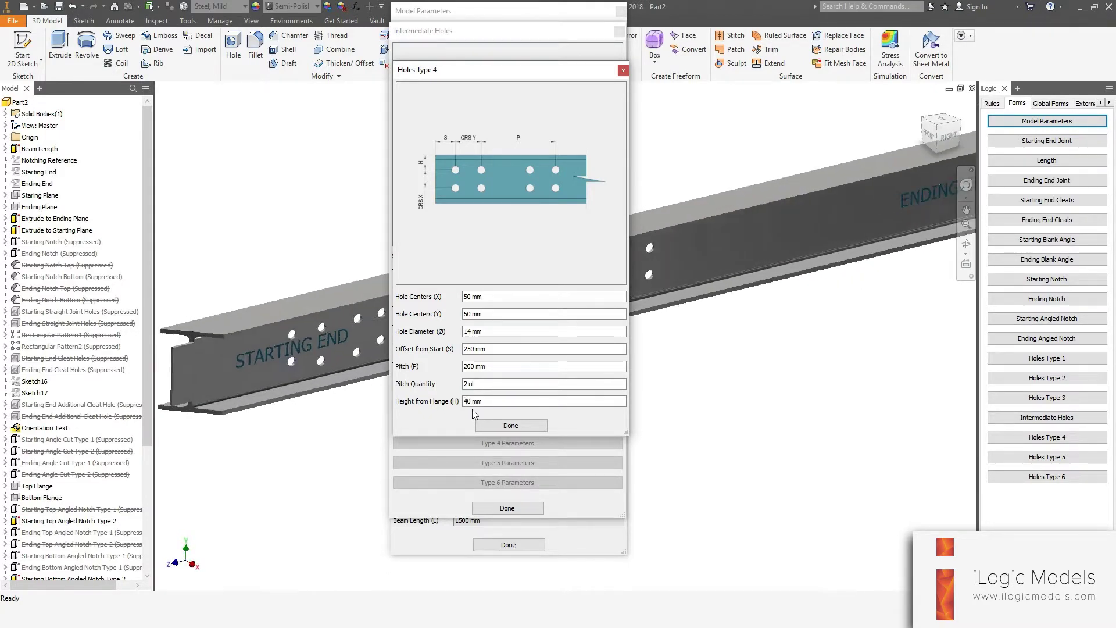
{"action": "left_click", "coordinate": [495, 427]}
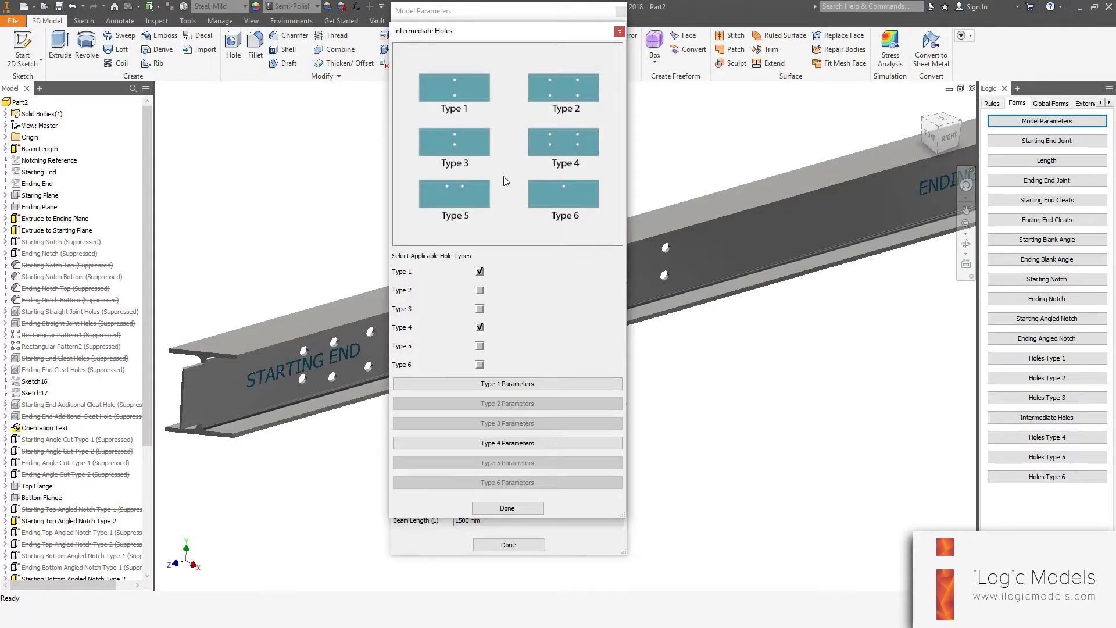
{"action": "left_click", "coordinate": [507, 508]}
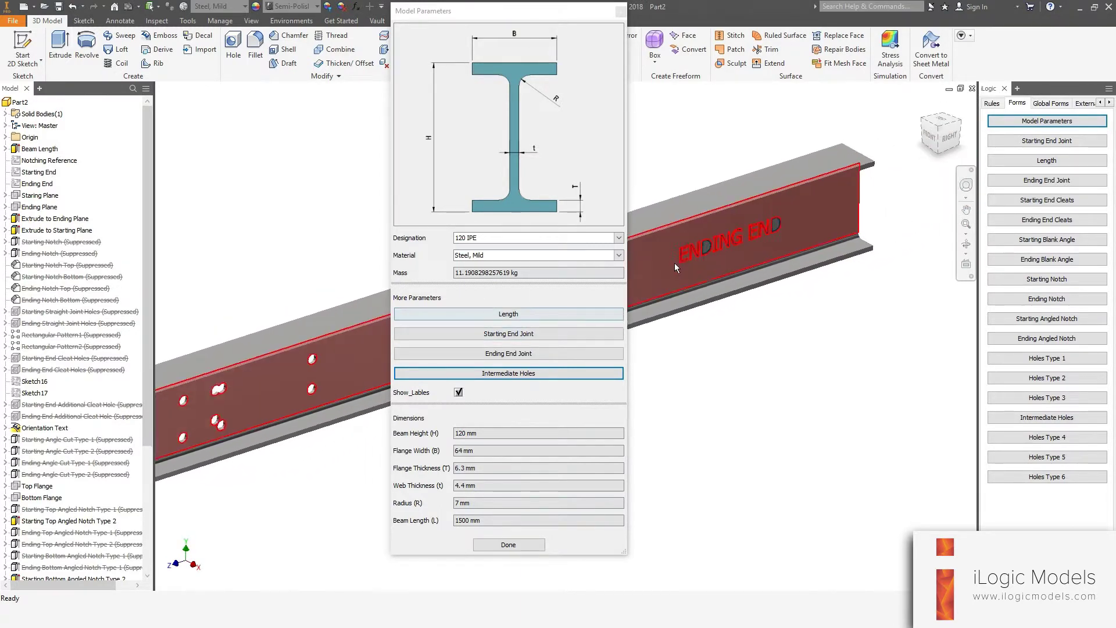
- Turn off Show_Lables in the Model Parameters form to remove the STARTING END and ENDING END text
{"action": "left_click", "coordinate": [458, 393]}
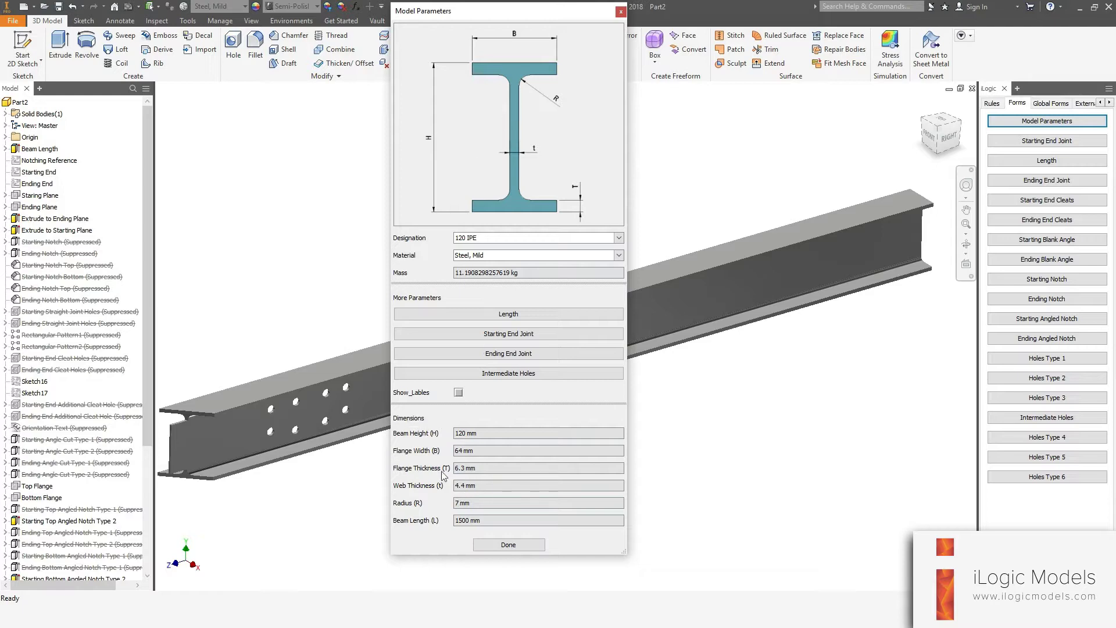
{"action": "left_click_drag", "start_coordinate": [458, 433], "coordinate": [480, 443]}
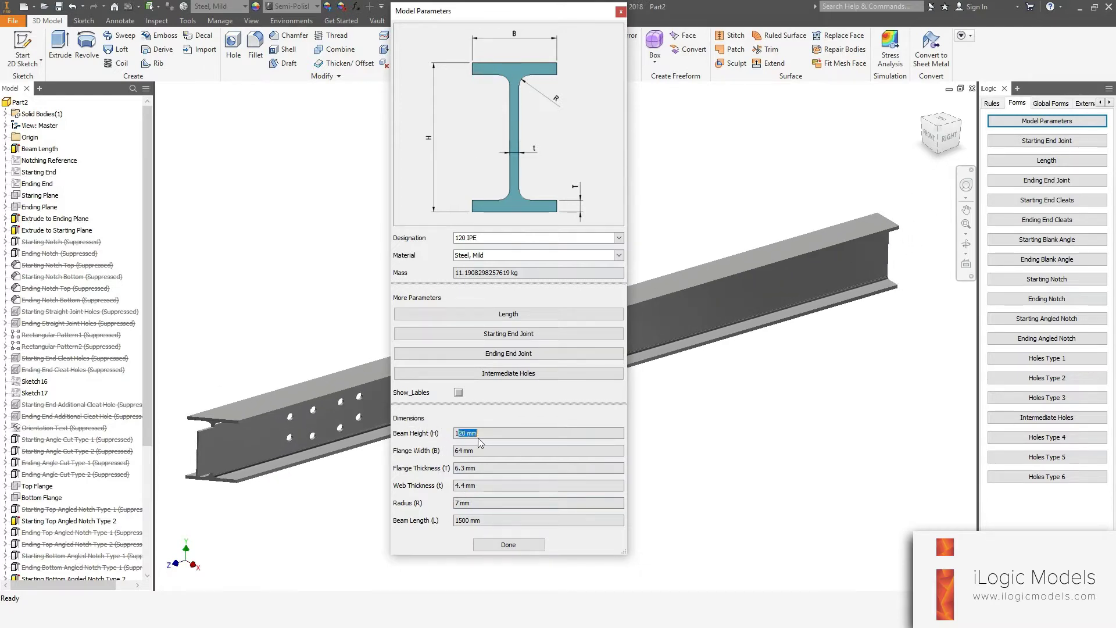
{"action": "left_click", "coordinate": [521, 129]}
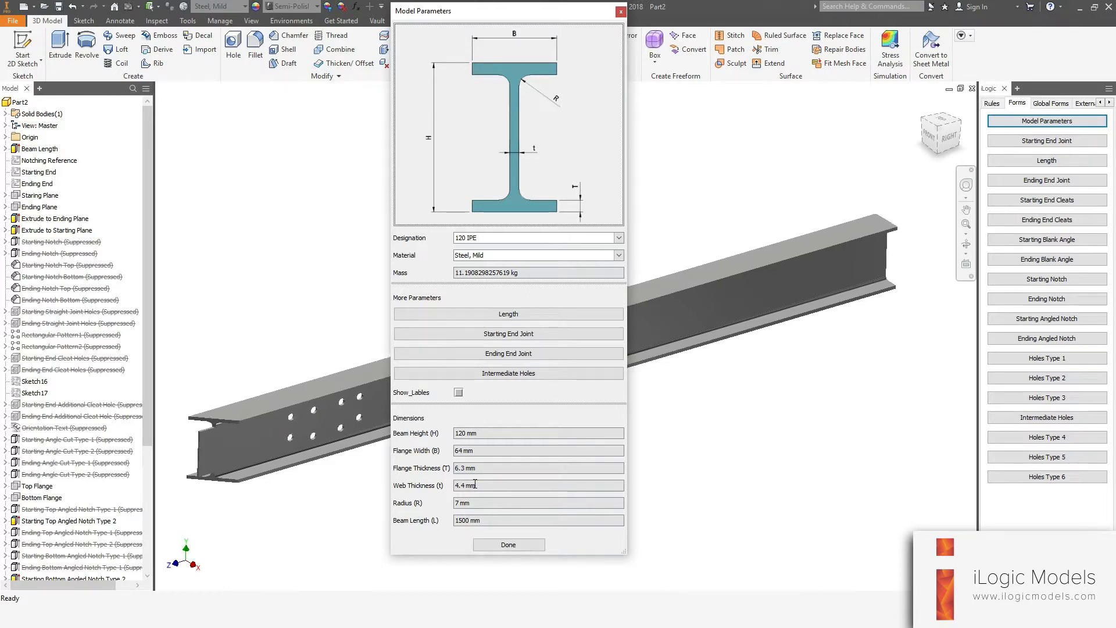